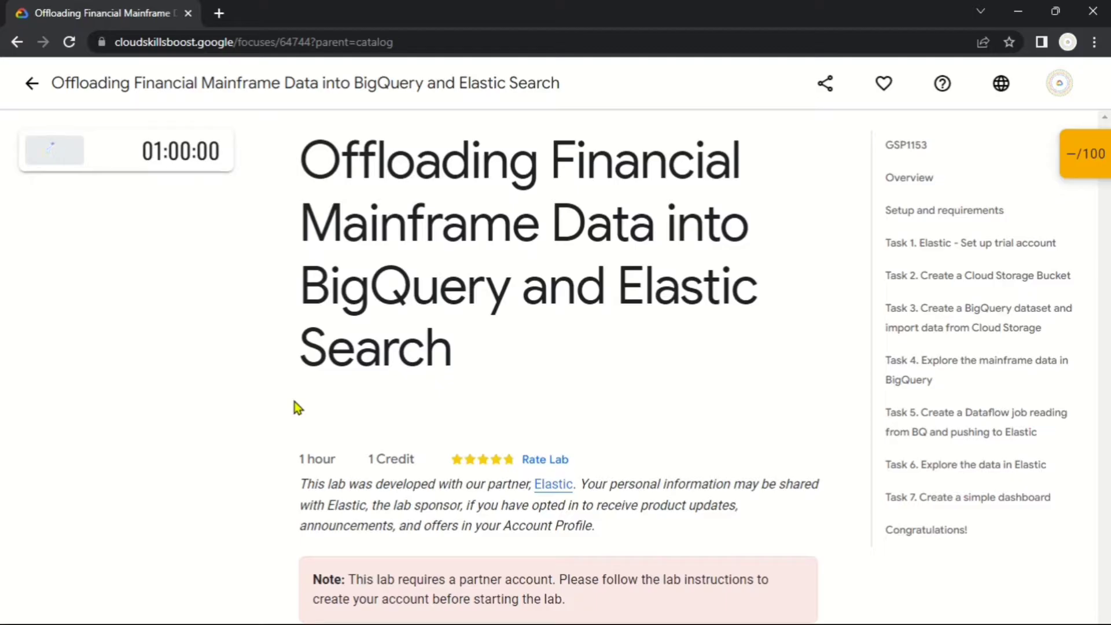
- Open the Google Console from the lab page in an incognito window and sign in with the lab's username and password
{"action": "left_click", "coordinate": [204, 394]}
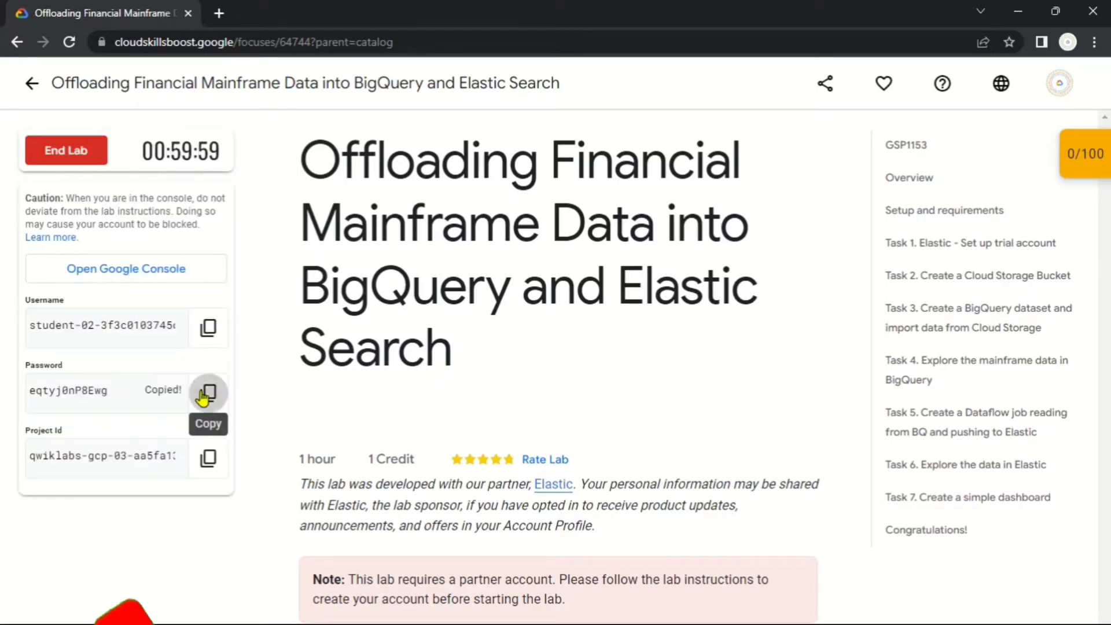
{"action": "right_click", "coordinate": [121, 268]}
{"action": "left_click", "coordinate": [161, 324]}
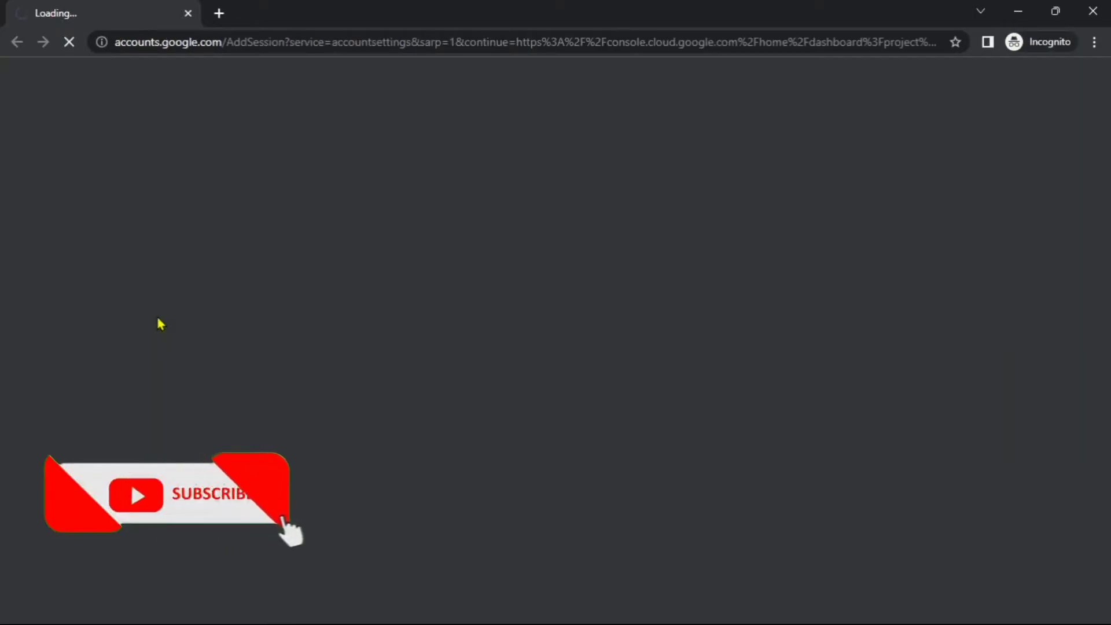
{"action": "key", "text": "ctrl+v"}
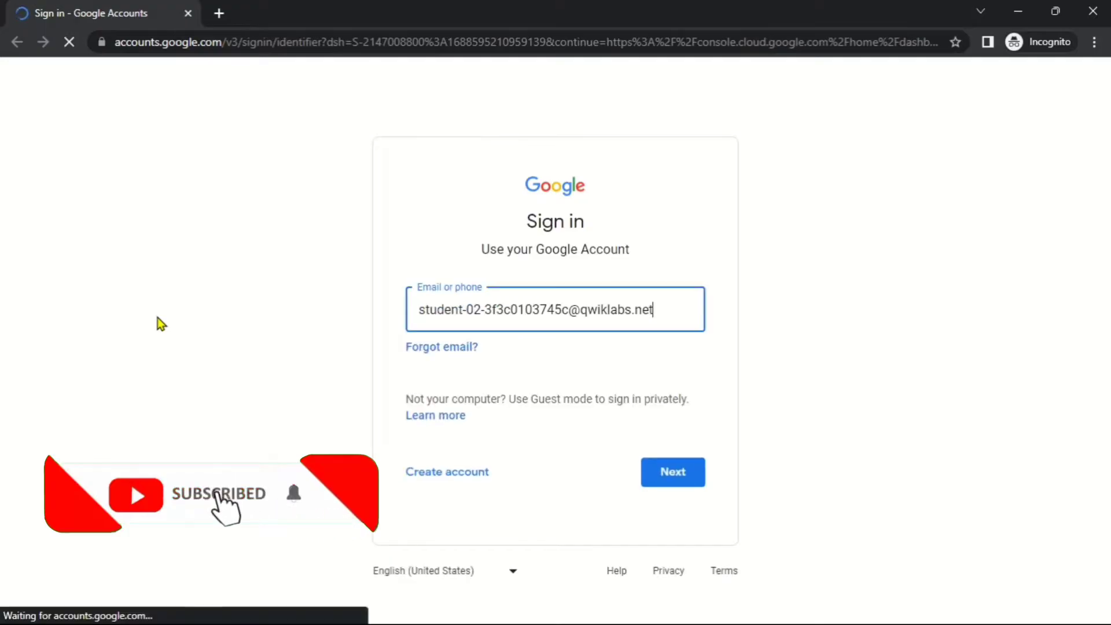
{"action": "key", "text": "Return"}
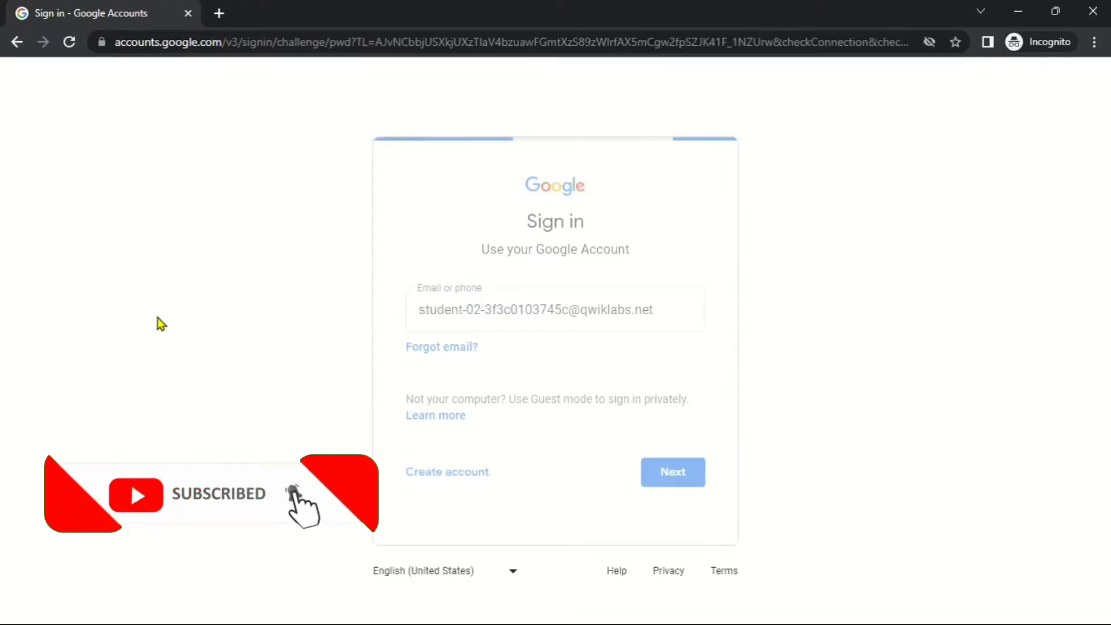
{"action": "key", "text": "ctrl+v"}
{"action": "key", "text": "Return"}
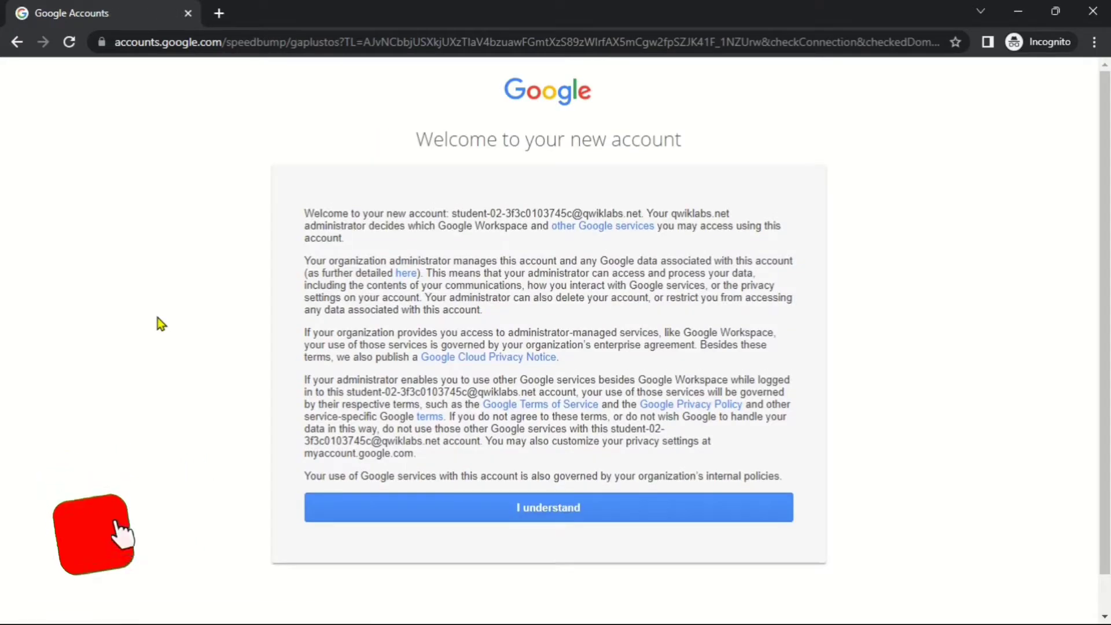
- Accept the new account notice and agree to the Google Cloud terms of service with India as the country
{"action": "left_click", "coordinate": [356, 510]}
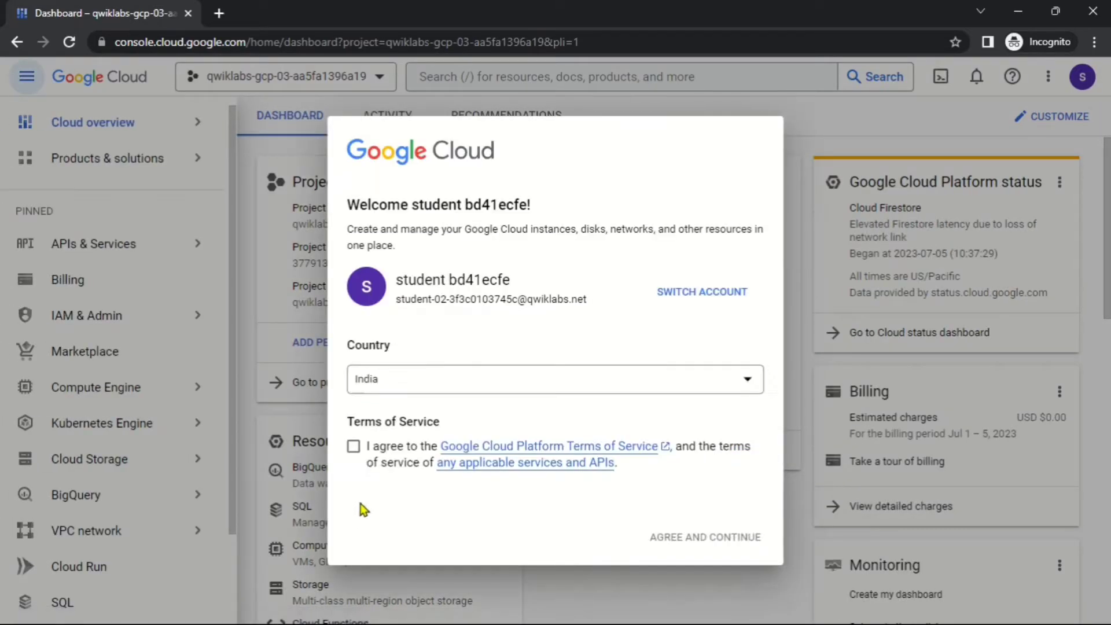
{"action": "left_click", "coordinate": [353, 446]}
{"action": "left_click", "coordinate": [656, 540]}
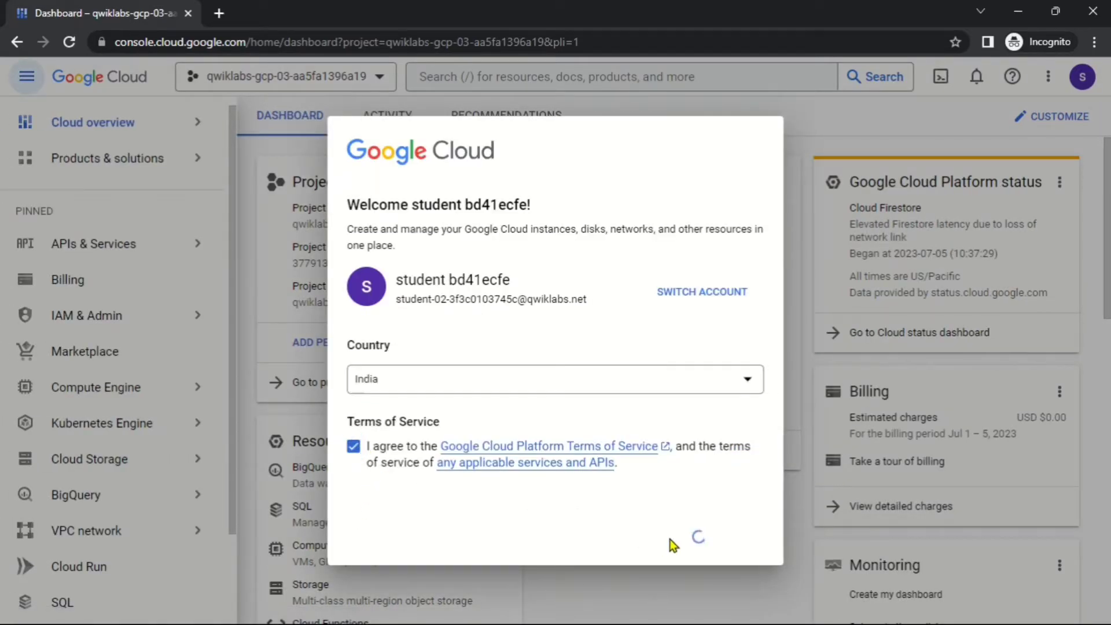
- Open the Elastic free trial link from Task 1 of the lab instructions in the incognito window
{"action": "key", "text": "alt+Tab"}
{"action": "left_click", "coordinate": [945, 244]}
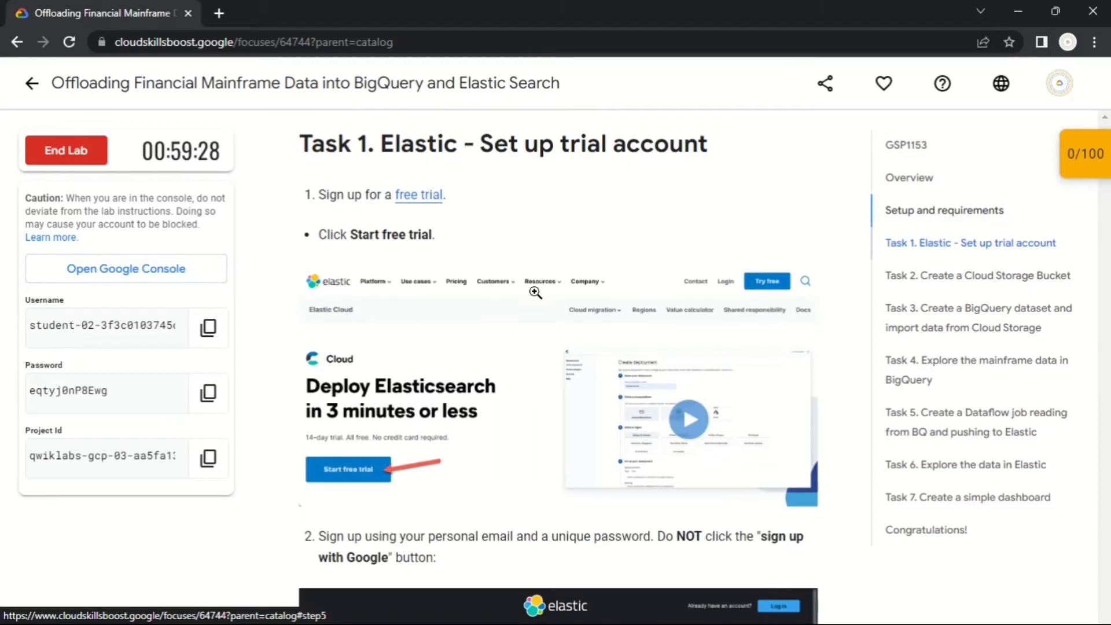
{"action": "right_click", "coordinate": [413, 196]}
{"action": "left_click", "coordinate": [466, 252]}
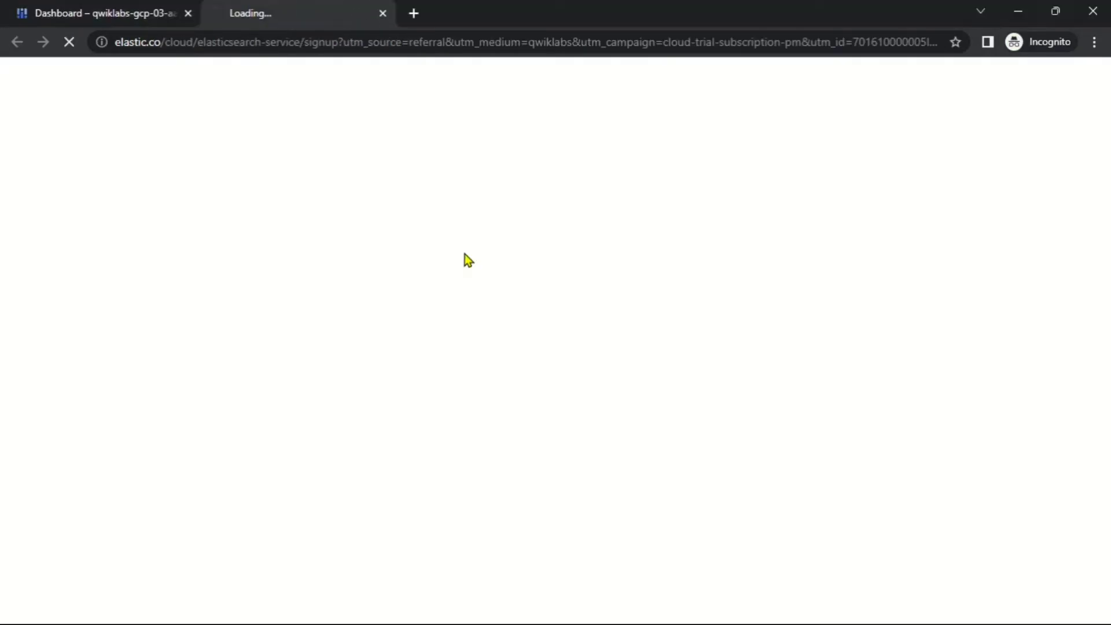
- Activate Cloud Shell in the Google Cloud dashboard, maximize it to full view and dismiss the full-view tip
{"action": "left_click", "coordinate": [26, 16]}
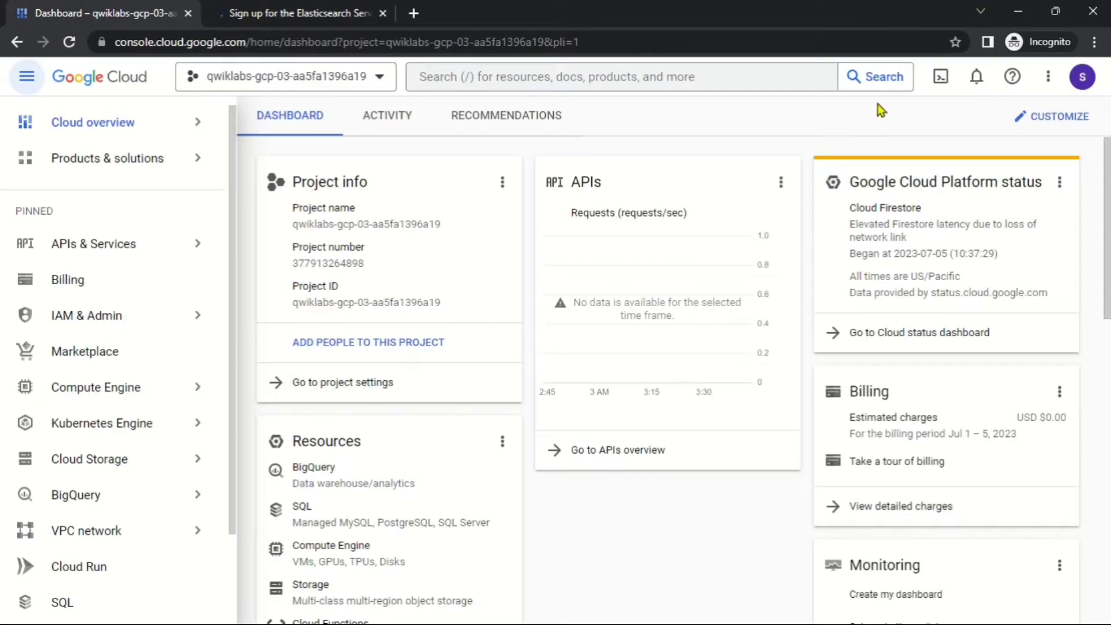
{"action": "left_click", "coordinate": [941, 76]}
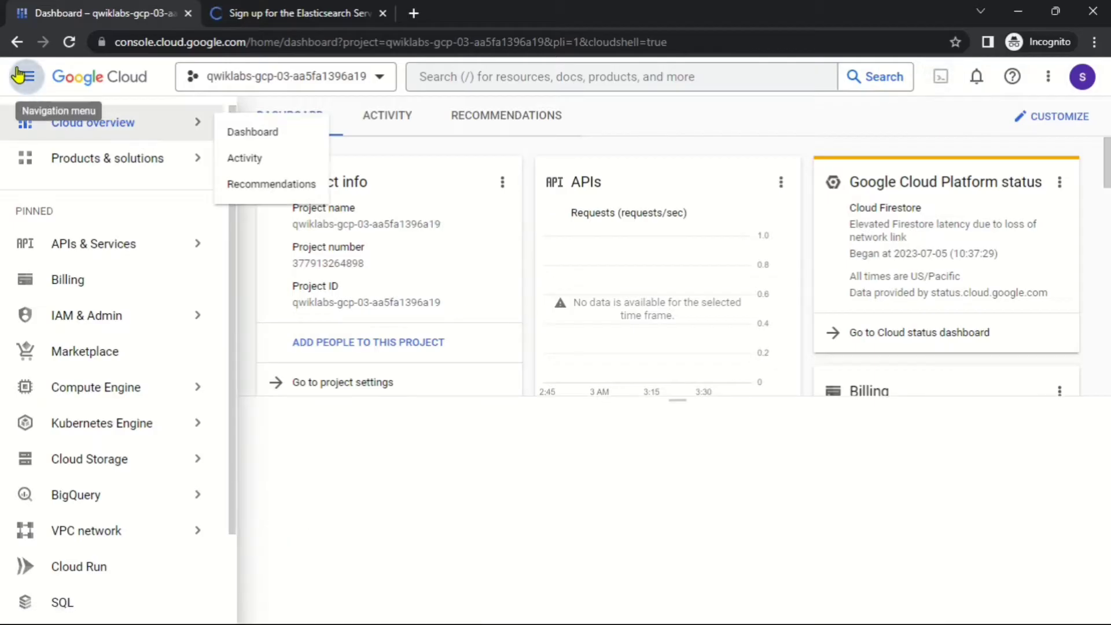
{"action": "left_click_drag", "start_coordinate": [560, 390], "coordinate": [562, 208]}
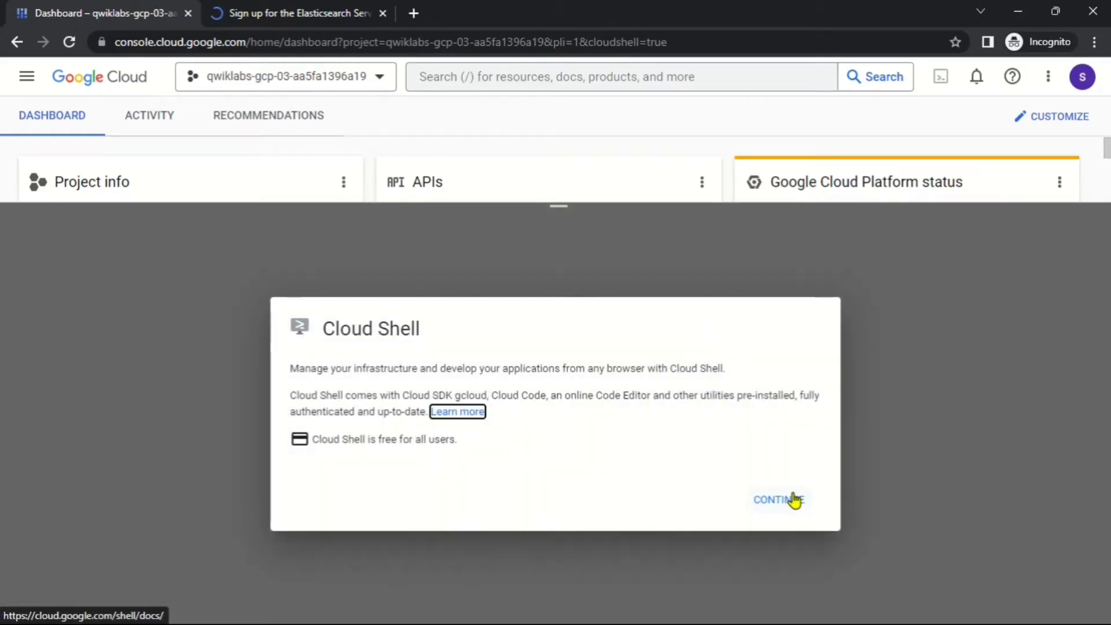
{"action": "left_click", "coordinate": [792, 499]}
{"action": "left_click", "coordinate": [1020, 223]}
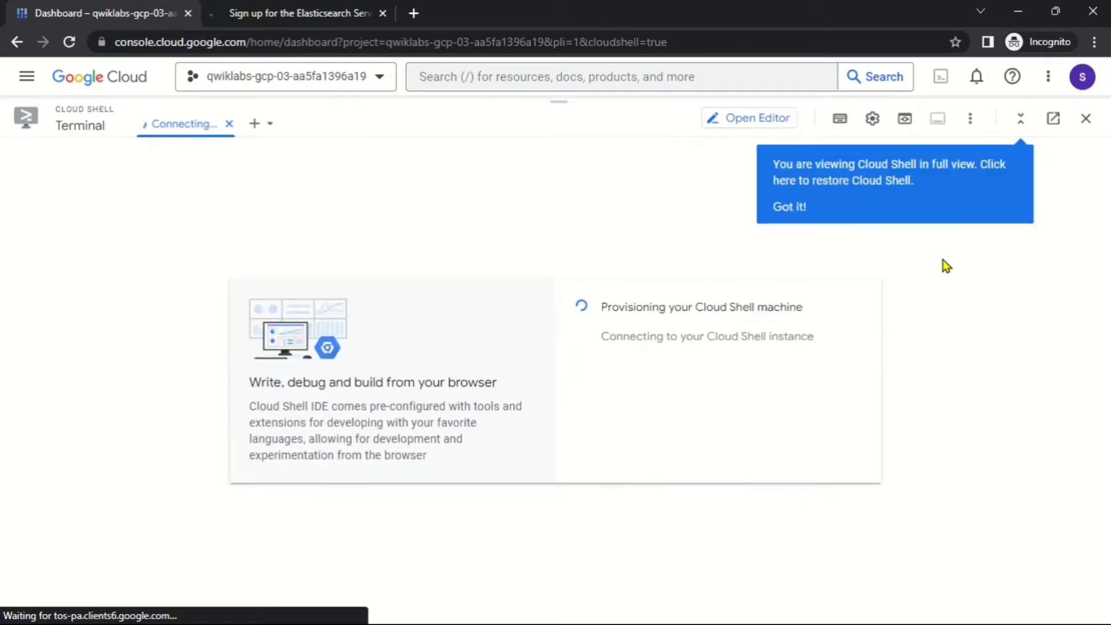
{"action": "left_click", "coordinate": [794, 208]}
- Sign up for the Elastic Cloud trial with a personal email and a password, following the lab's note on accounts
{"action": "left_click", "coordinate": [335, 11]}
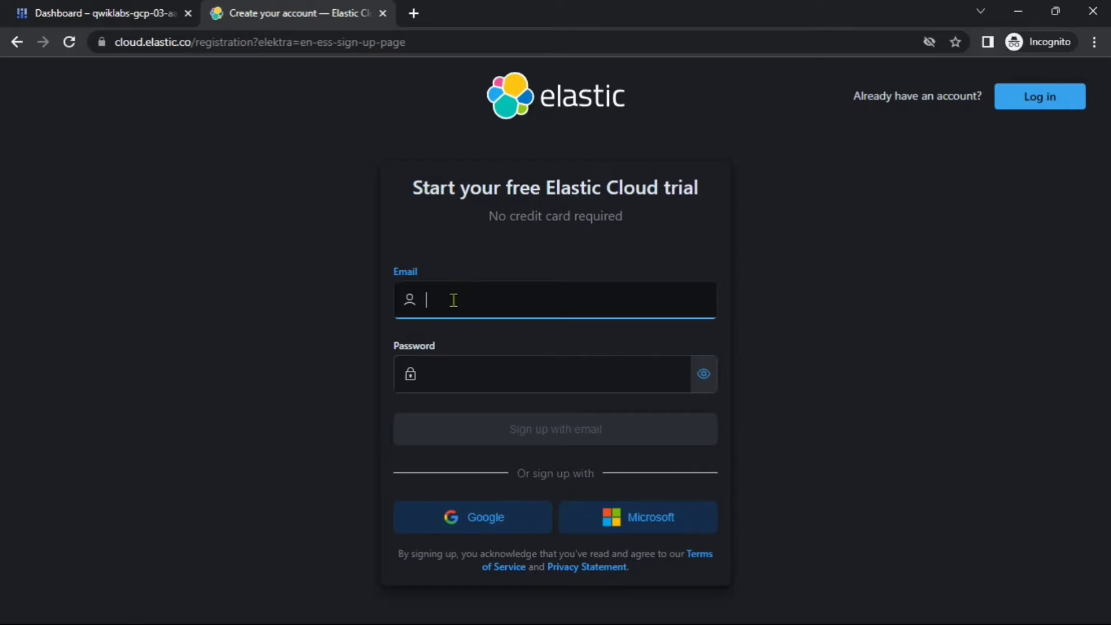
{"action": "key", "text": "alt+Tab"}
{"action": "scroll", "coordinate": [442, 359], "scroll_direction": "down", "scroll_amount": 10}
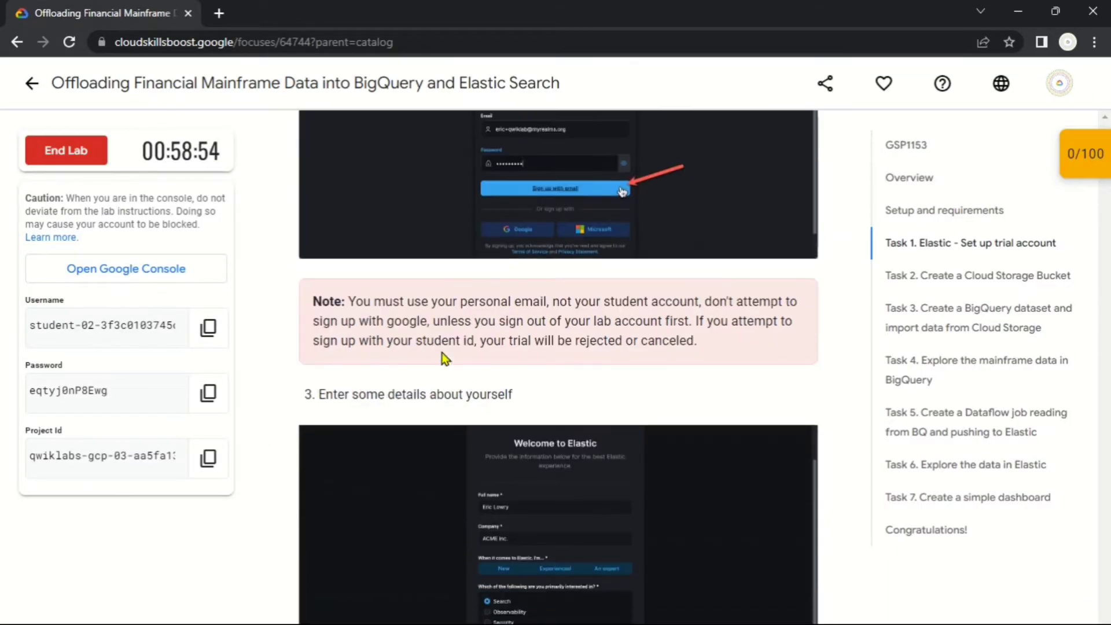
{"action": "left_click_drag", "start_coordinate": [347, 301], "coordinate": [697, 303]}
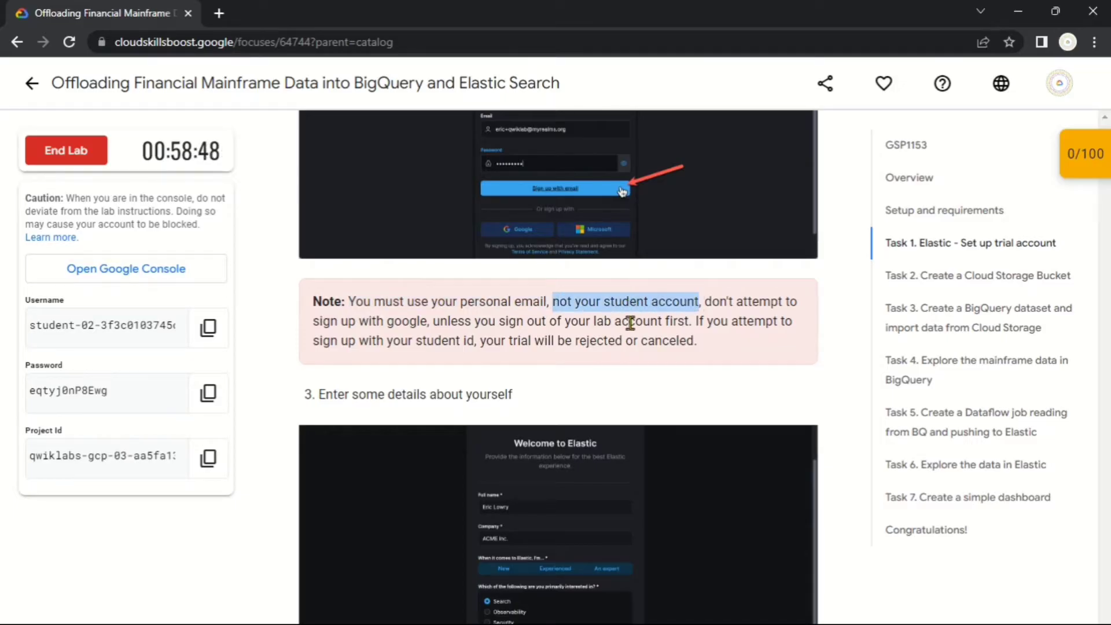
{"action": "left_click", "coordinate": [593, 338]}
{"action": "key", "text": "alt+Tab"}
{"action": "key", "text": "ctrl+v"}
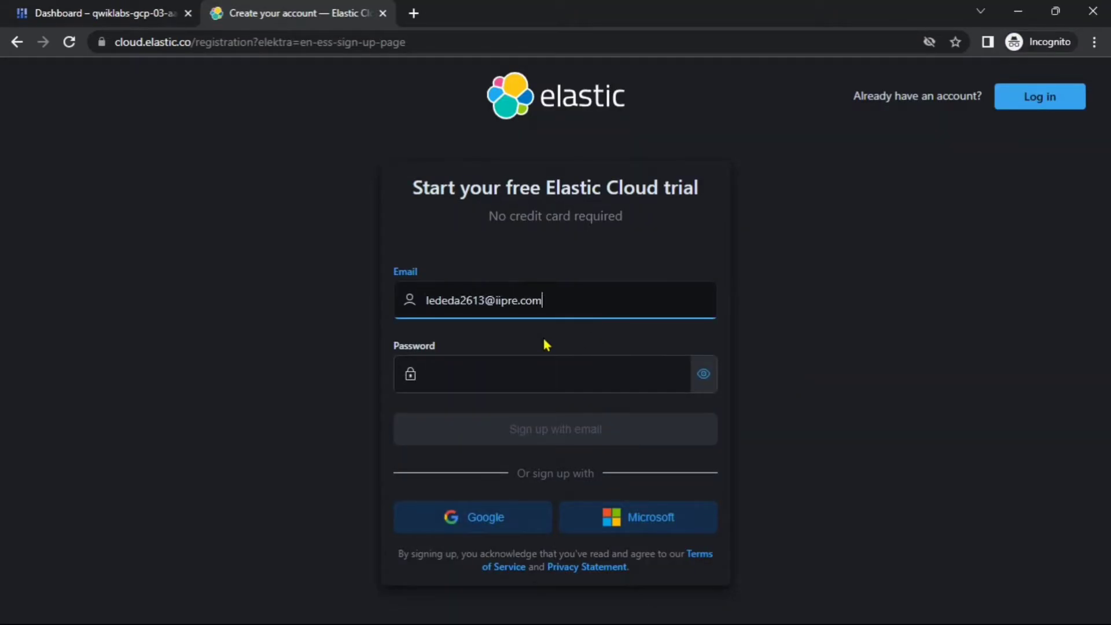
{"action": "key", "text": "Tab"}
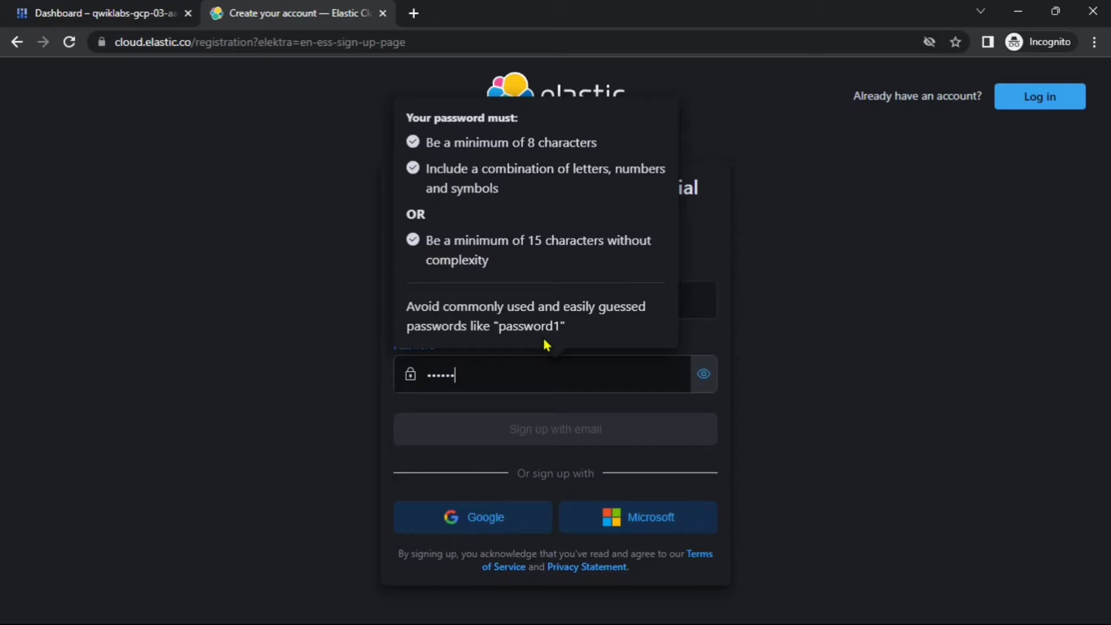
{"action": "type", "text": "•••••••••"}
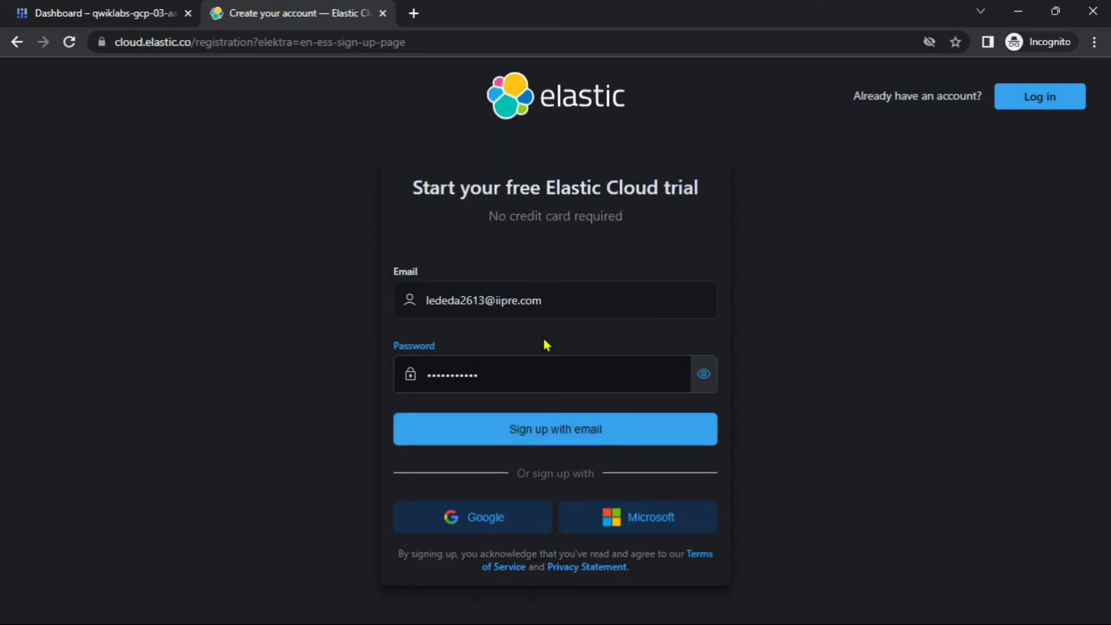
{"action": "key", "text": "Return"}
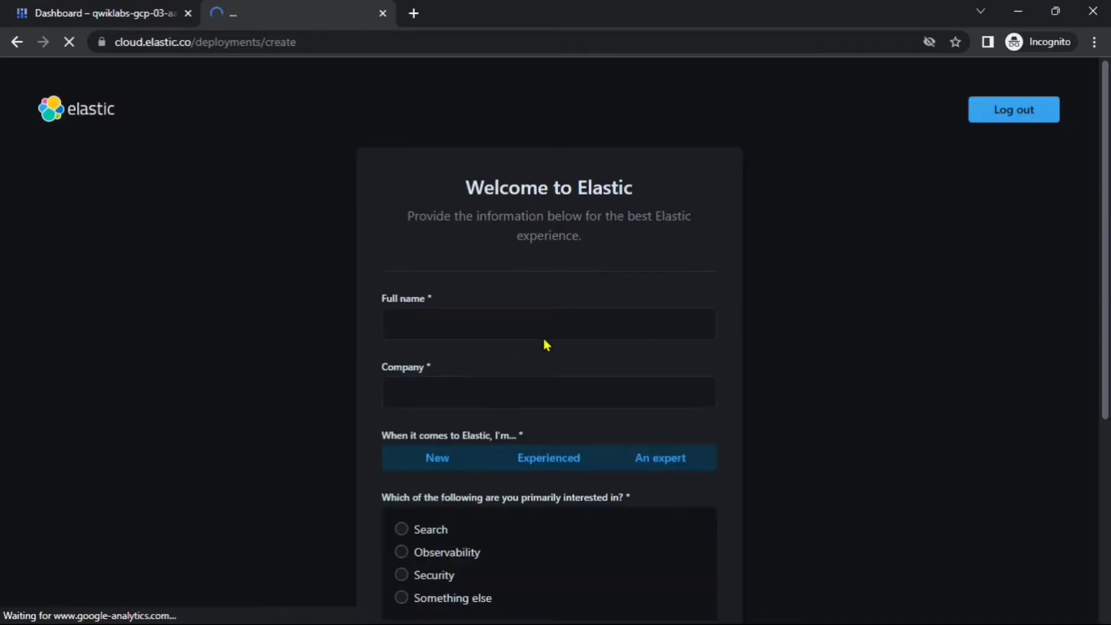
- Fill in the Elastic welcome form with the full name QUICK GCP LAB and the company GCP
{"action": "left_click", "coordinate": [542, 331]}
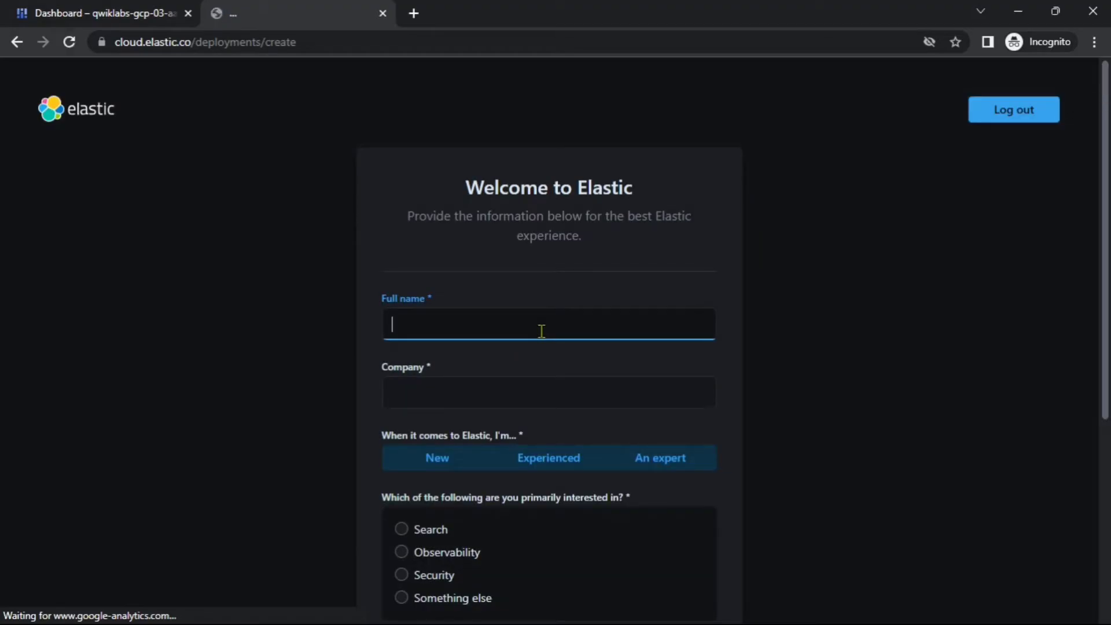
{"action": "type", "text": "QUI"}
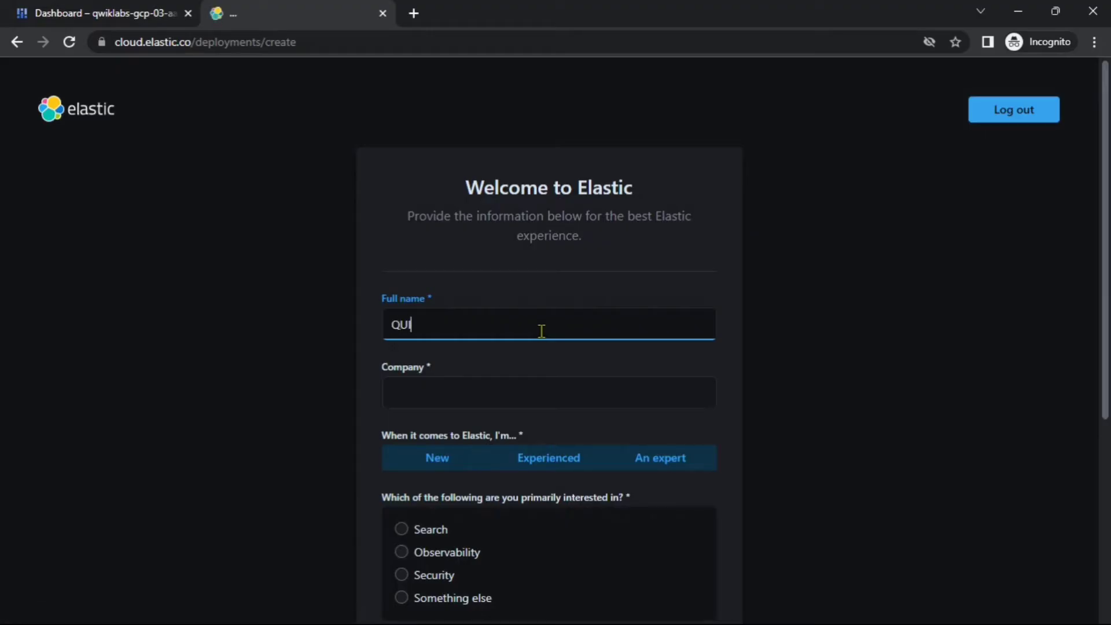
{"action": "type", "text": "CK GCP LAB"}
{"action": "key", "text": "Tab"}
{"action": "type", "text": "GC"}
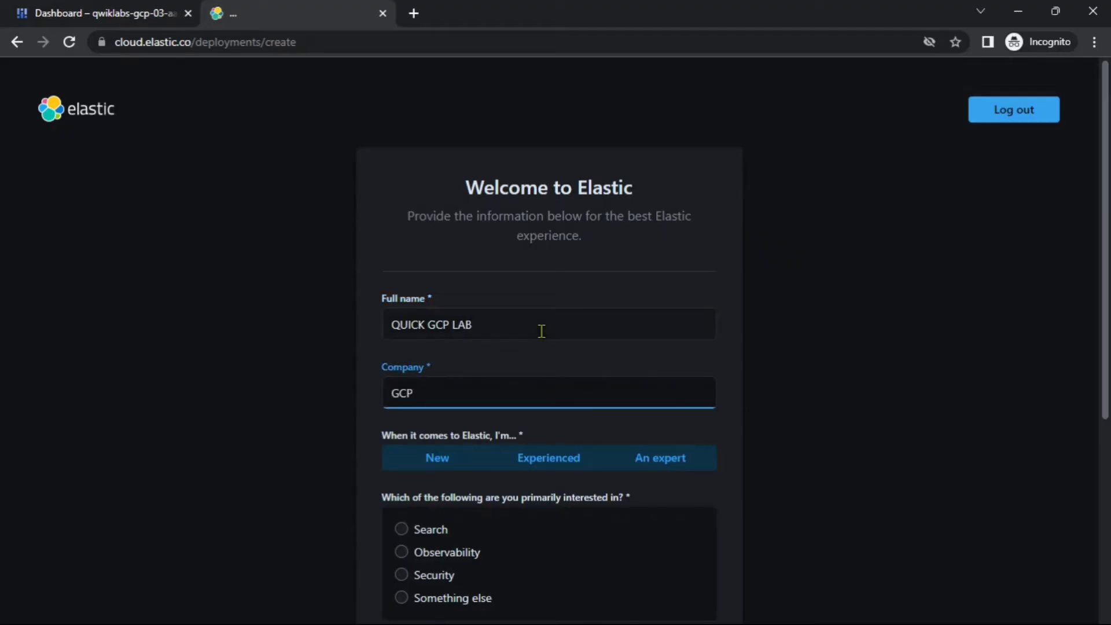
{"action": "key", "text": "Tab"}
- Choose New as the experience level, Search as the interest and Get pricing information as the purpose, and submit the form
{"action": "left_click", "coordinate": [437, 464]}
{"action": "scroll", "coordinate": [421, 401], "scroll_direction": "down", "scroll_amount": 3}
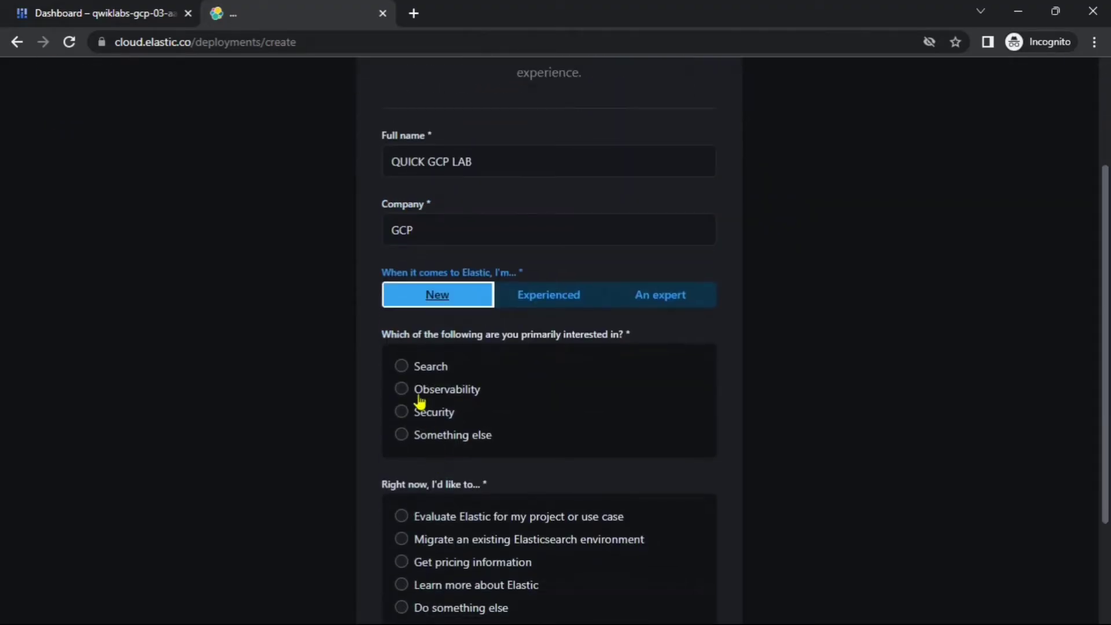
{"action": "left_click", "coordinate": [411, 371]}
{"action": "scroll", "coordinate": [471, 457], "scroll_direction": "down", "scroll_amount": 1}
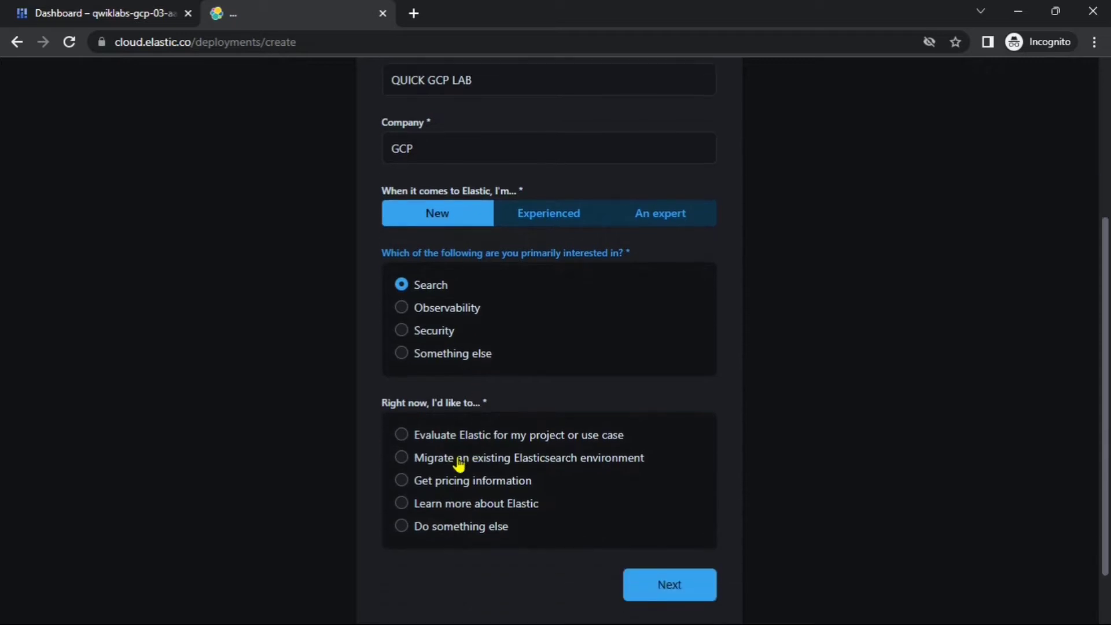
{"action": "left_click", "coordinate": [459, 463]}
{"action": "left_click", "coordinate": [504, 482]}
{"action": "left_click", "coordinate": [671, 583]}
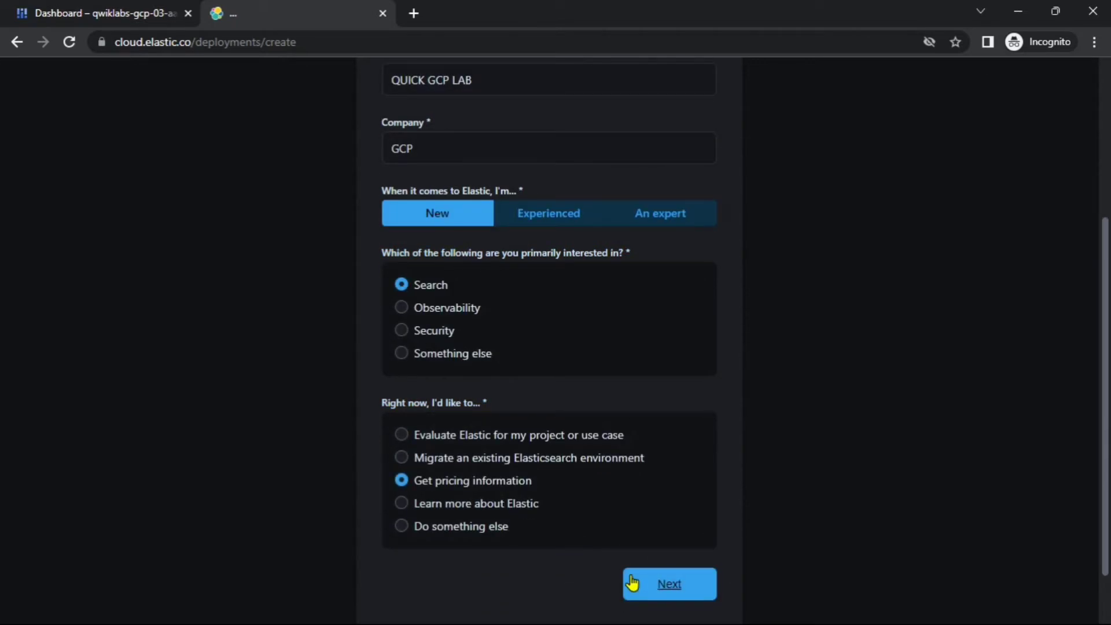
{"action": "left_click", "coordinate": [625, 585]}
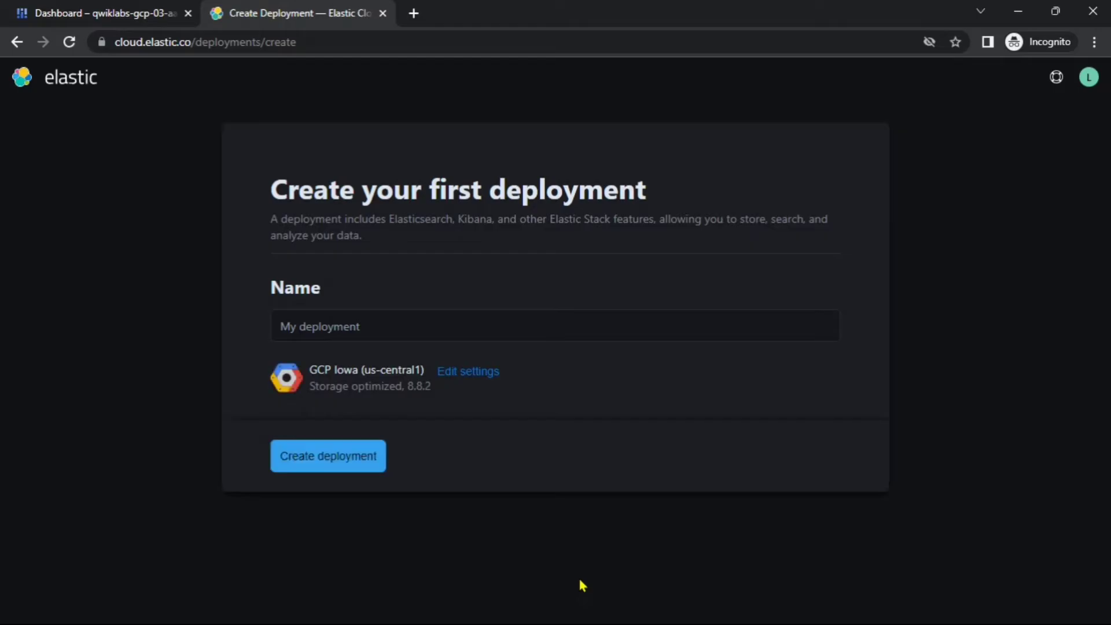
- Create an Elastic deployment named quick-gcp-lab and review the lab's note on deployment time
{"action": "left_click", "coordinate": [336, 325]}
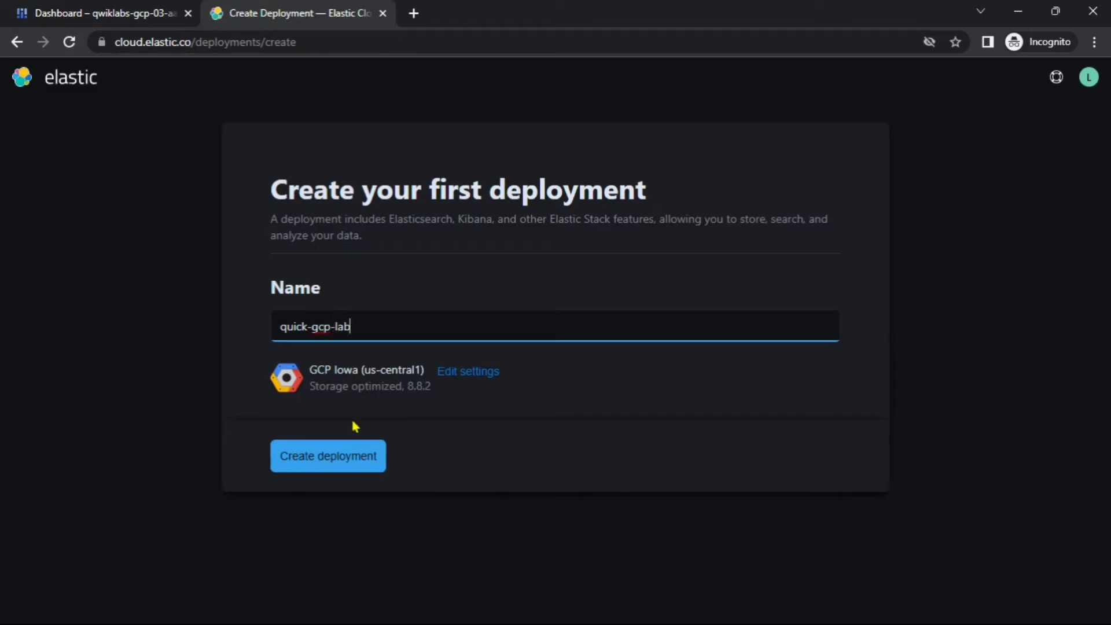
{"action": "left_click", "coordinate": [364, 455]}
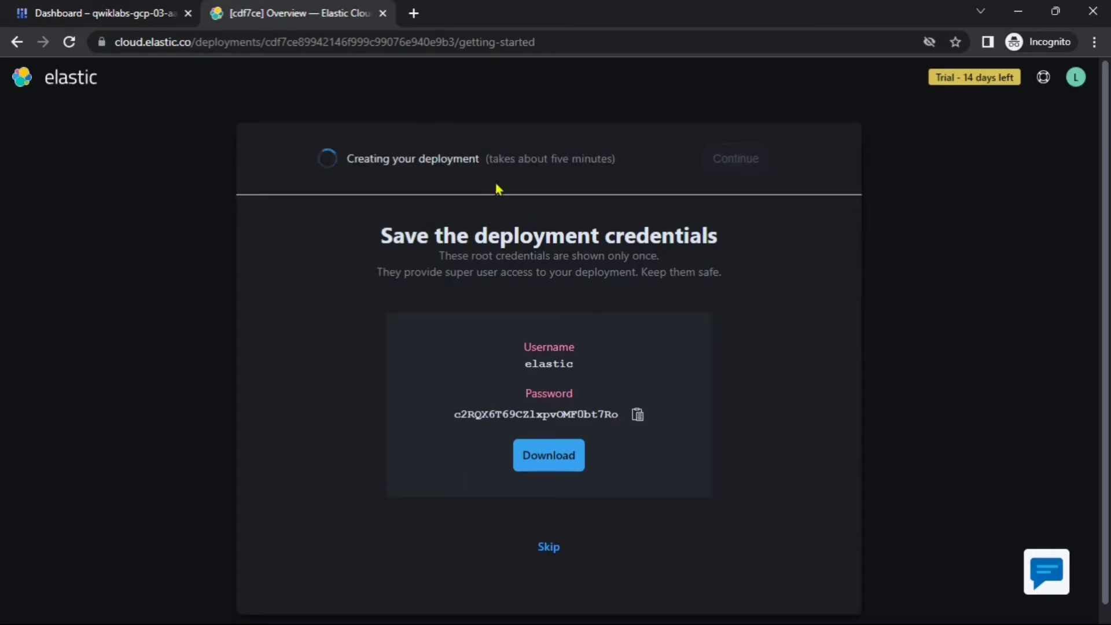
{"action": "left_click_drag", "start_coordinate": [488, 157], "coordinate": [624, 167]}
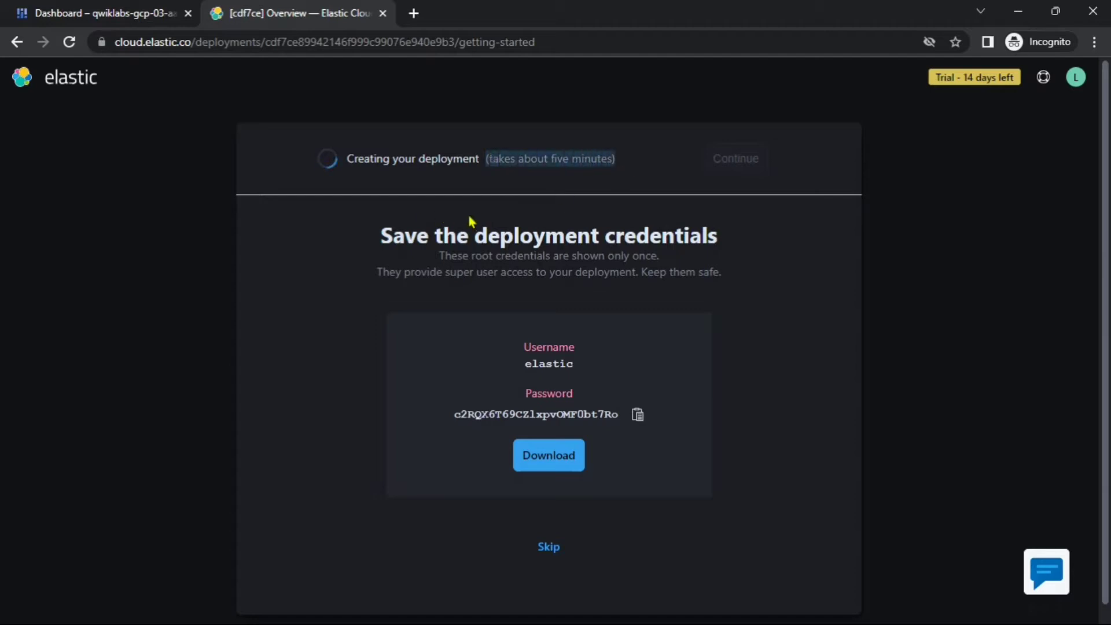
{"action": "key", "text": "alt+Tab"}
{"action": "scroll", "coordinate": [384, 310], "scroll_direction": "down", "scroll_amount": 15}
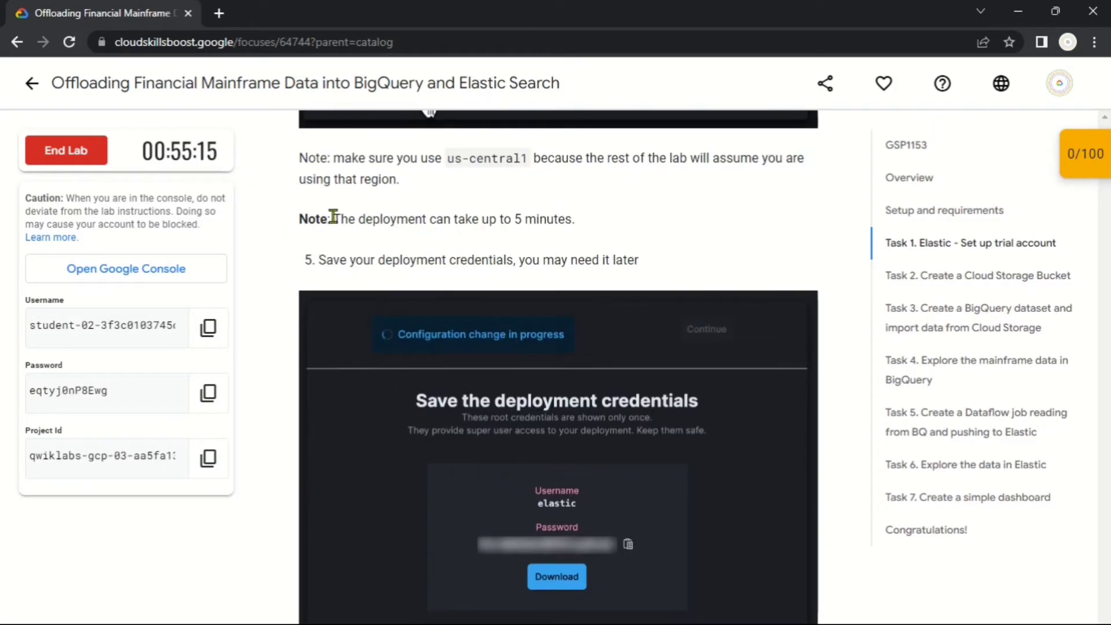
{"action": "left_click_drag", "start_coordinate": [335, 217], "coordinate": [616, 223]}
{"action": "left_click", "coordinate": [431, 271]}
{"action": "key", "text": "alt+Tab"}
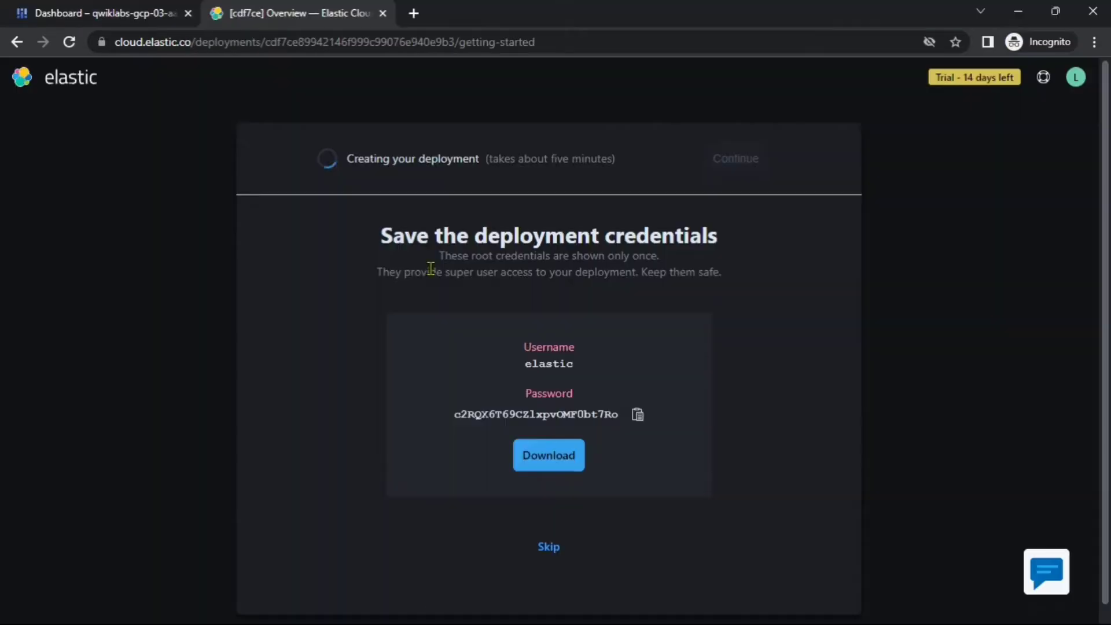
- Dismiss the Cloud Shell session tip and copy "export GOOGLE_CLOUD_PROJECT=" from Task 2 of the lab instructions
{"action": "left_click", "coordinate": [7, 7]}
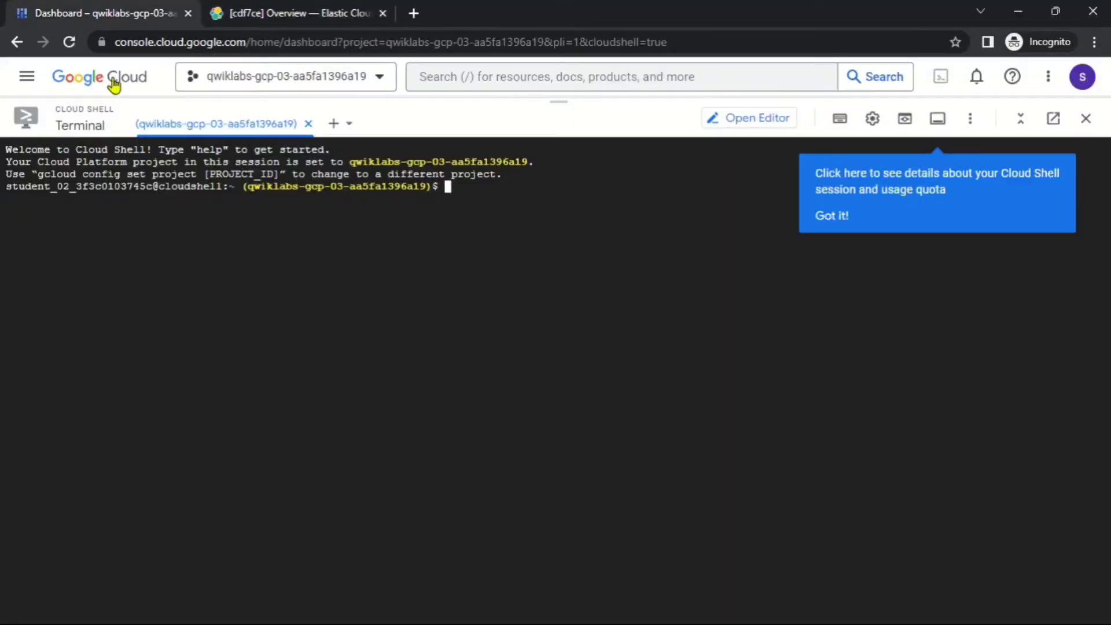
{"action": "left_click", "coordinate": [841, 215]}
{"action": "key", "text": "alt+Tab"}
{"action": "left_click", "coordinate": [932, 278]}
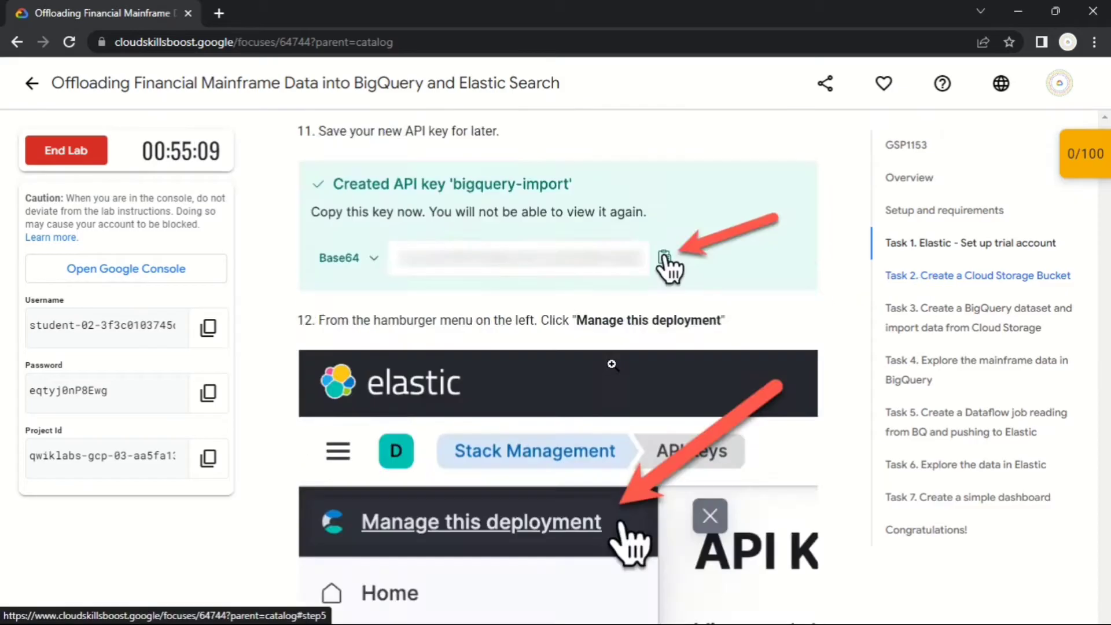
{"action": "left_click_drag", "start_coordinate": [504, 276], "coordinate": [300, 293]}
{"action": "key", "text": "ctrl+c"}
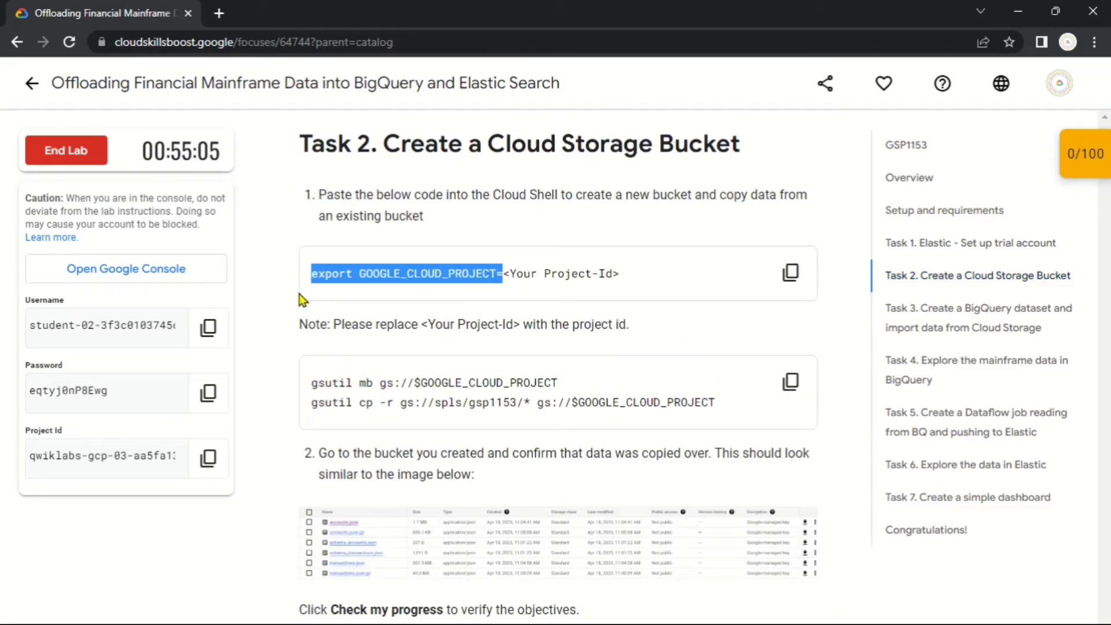
- Set the GOOGLE_CLOUD_PROJECT variable in Cloud Shell to the lab's project ID with the export command
{"action": "key", "text": "alt+Tab"}
{"action": "key", "text": "ctrl+v"}
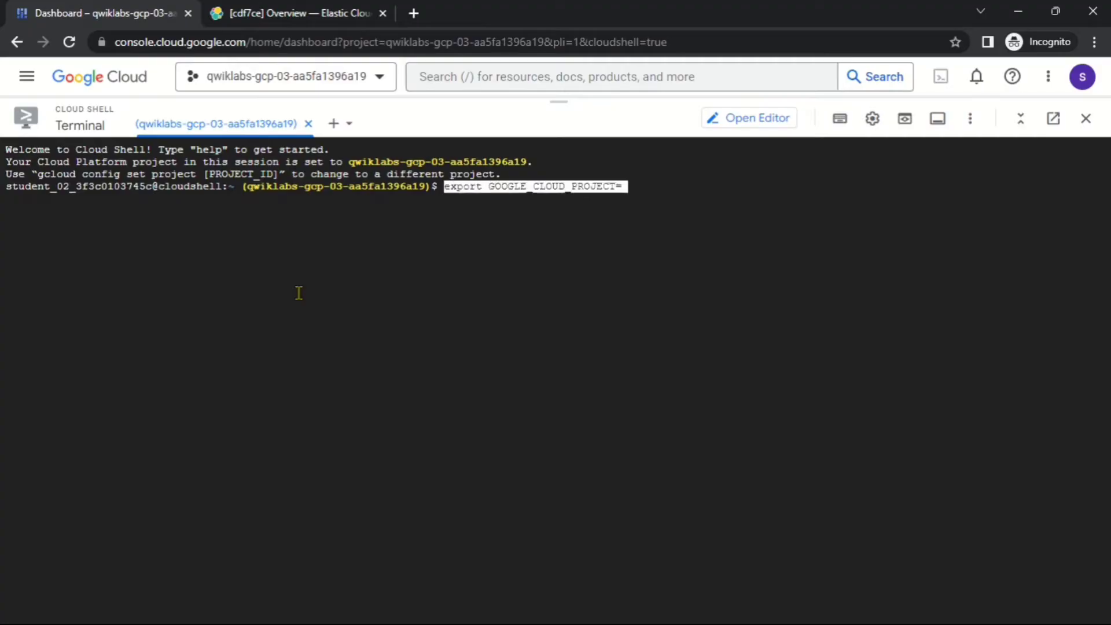
{"action": "key", "text": "alt+Tab"}
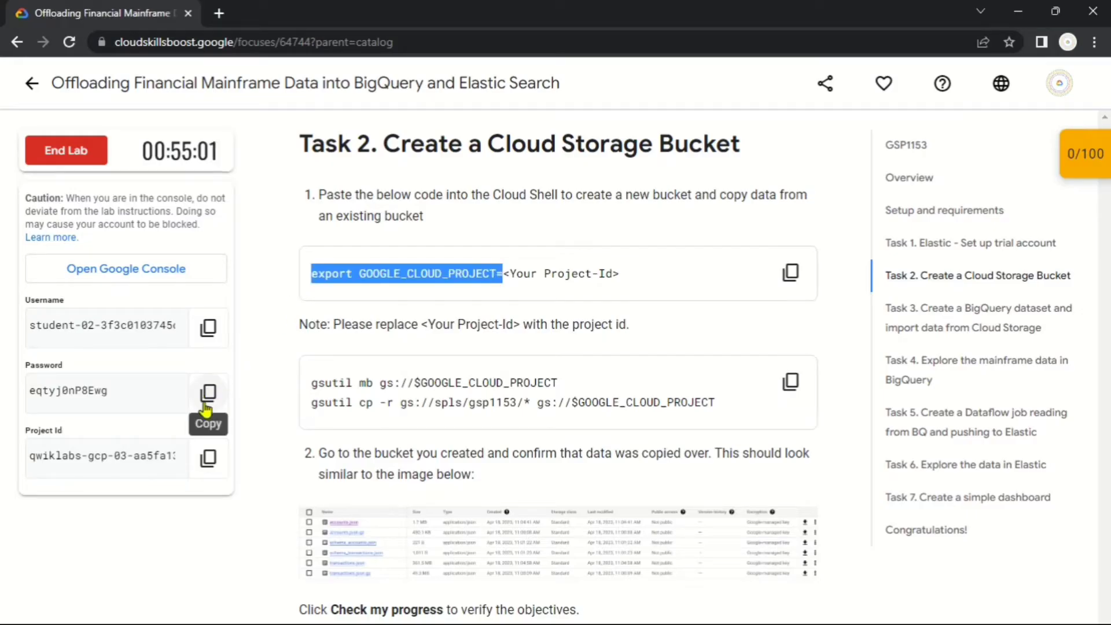
{"action": "left_click", "coordinate": [207, 457]}
{"action": "key", "text": "alt+Tab"}
{"action": "key", "text": "ctrl+v"}
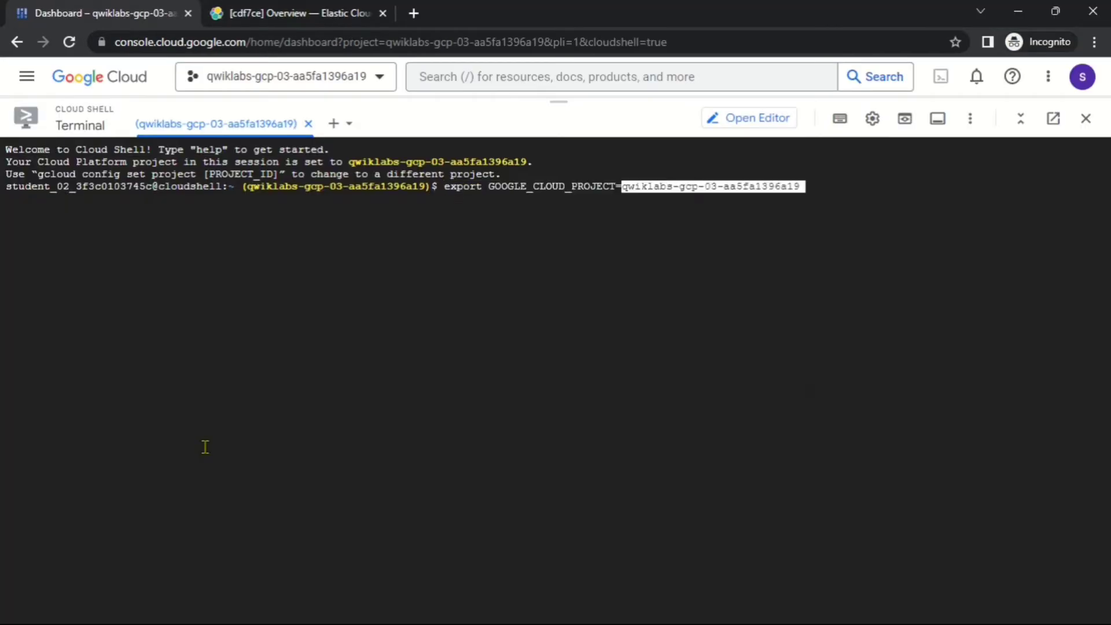
{"action": "key", "text": "Return"}
- Run the lab's gsutil commands to create the project bucket and copy gs://spls/gsp1153/* into it, authorizing Cloud Shell
{"action": "key", "text": "alt+Tab"}
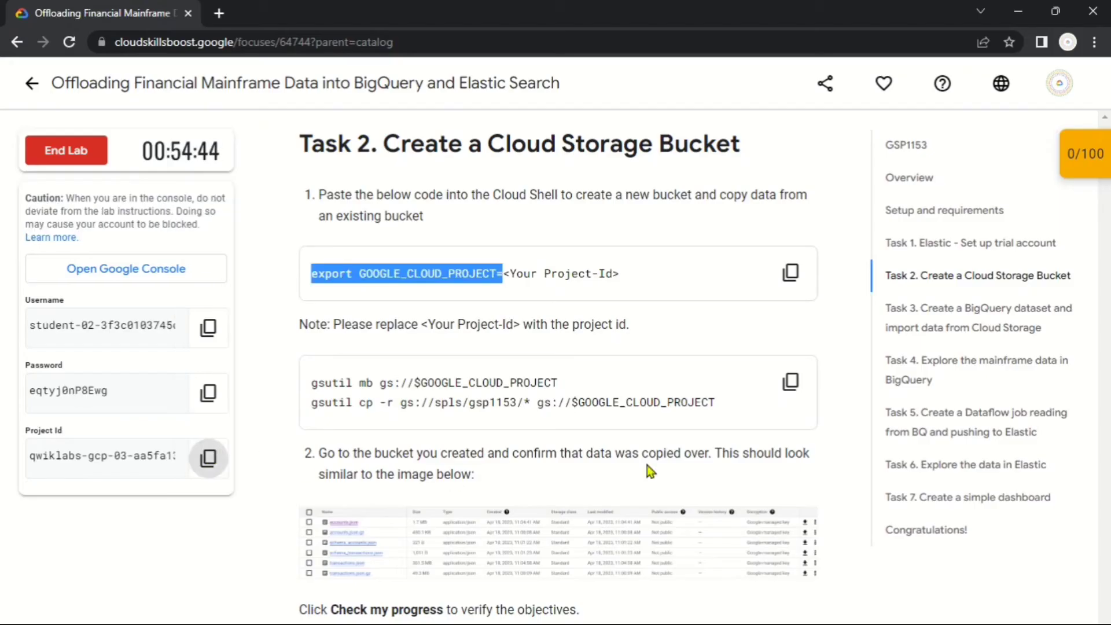
{"action": "left_click", "coordinate": [789, 381]}
{"action": "key", "text": "alt+Tab"}
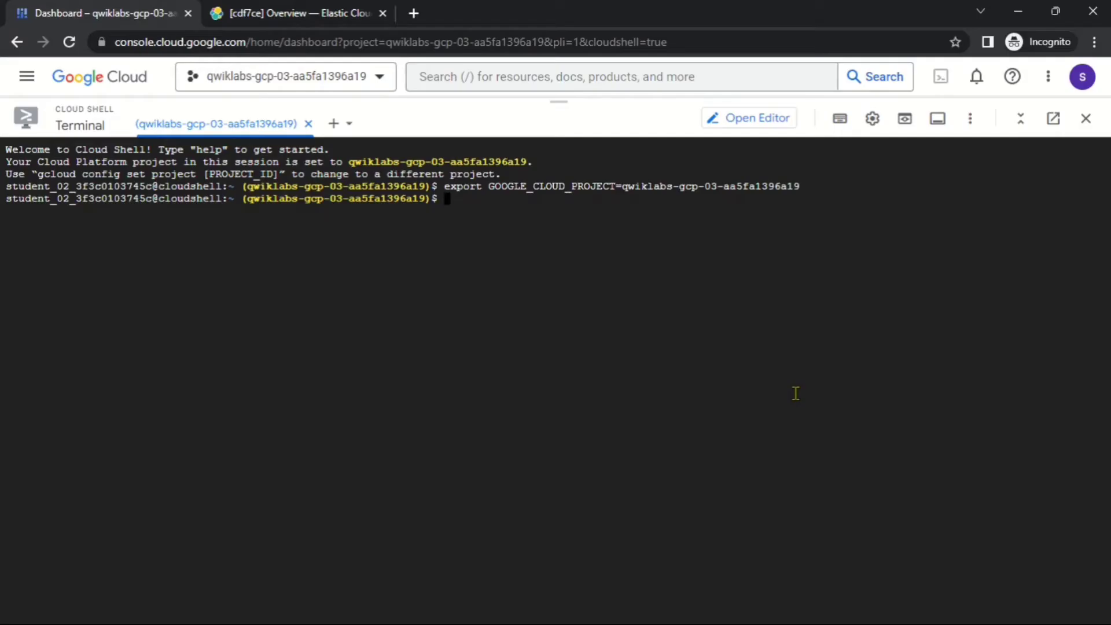
{"action": "key", "text": "ctrl+v"}
{"action": "key", "text": "Return"}
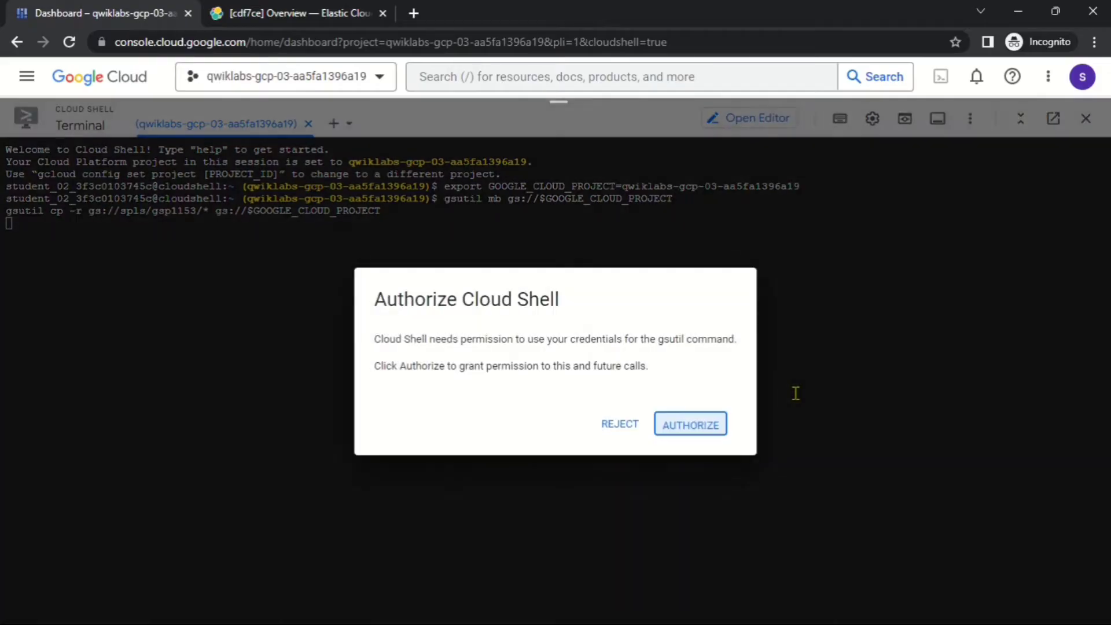
{"action": "key", "text": "Return"}
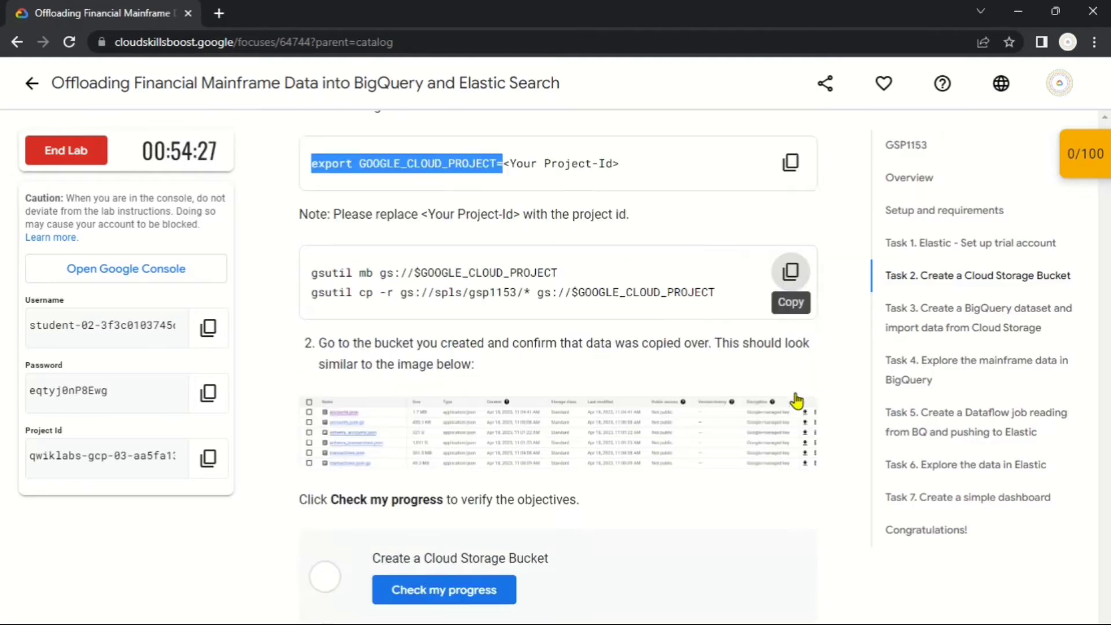
- Check the lab progress for the "Create a Cloud Storage Bucket" objective
{"action": "scroll", "coordinate": [796, 397], "scroll_direction": "down", "scroll_amount": 5}
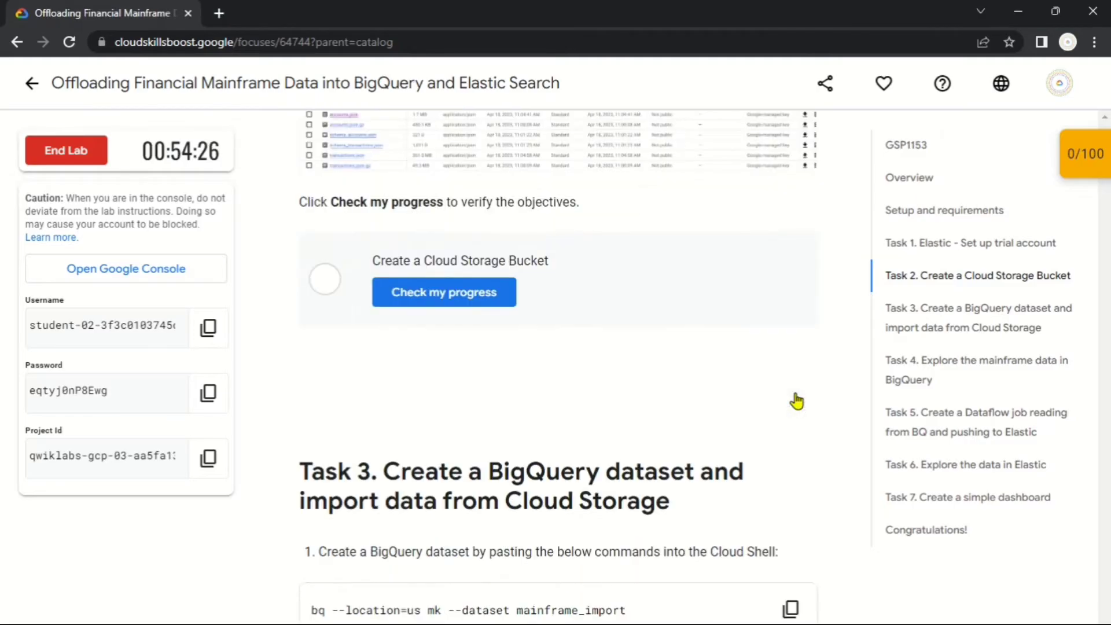
{"action": "left_click", "coordinate": [444, 292]}
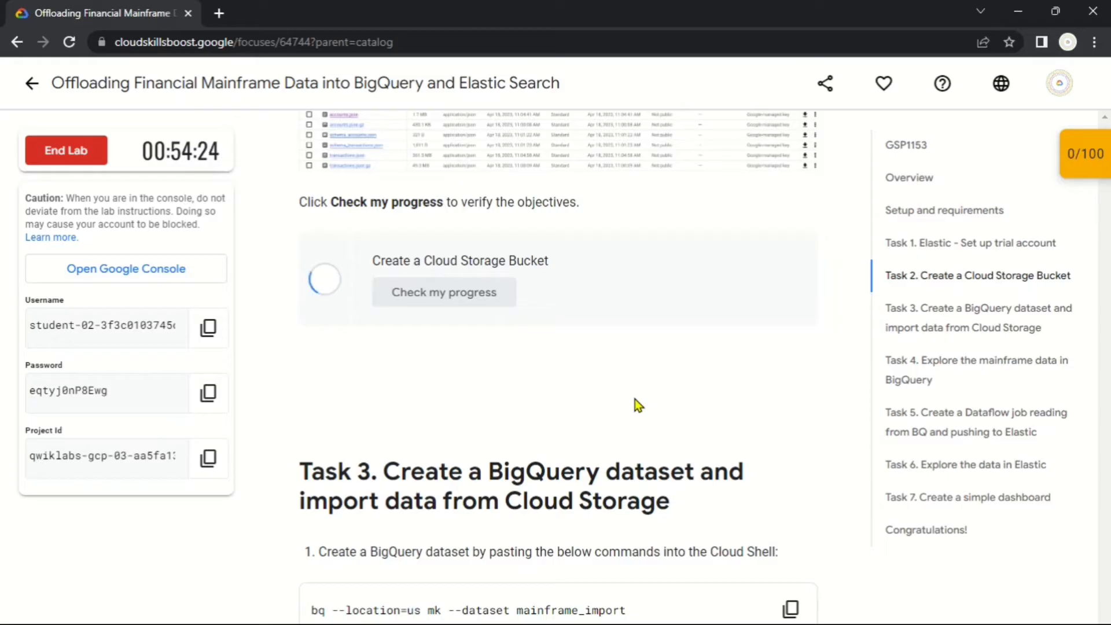
{"action": "scroll", "coordinate": [695, 412], "scroll_direction": "down", "scroll_amount": 3}
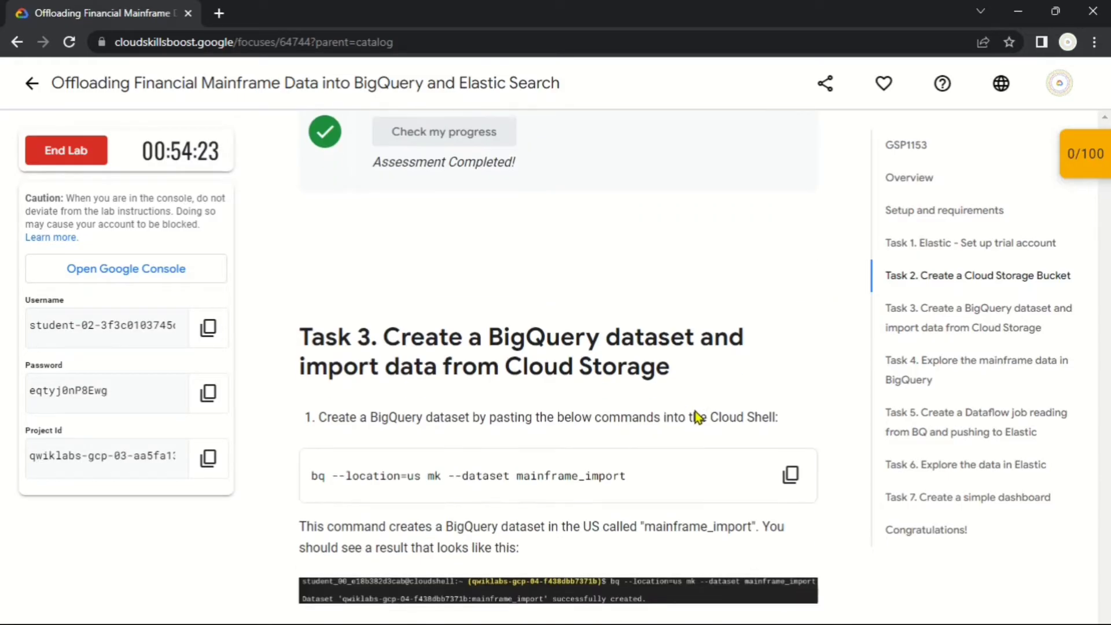
- Create the BigQuery dataset mainframe_import in the us location by running the lab's bq mk command in Cloud Shell
{"action": "left_click", "coordinate": [791, 471]}
{"action": "key", "text": "alt+Tab"}
{"action": "key", "text": "ctrl+v"}
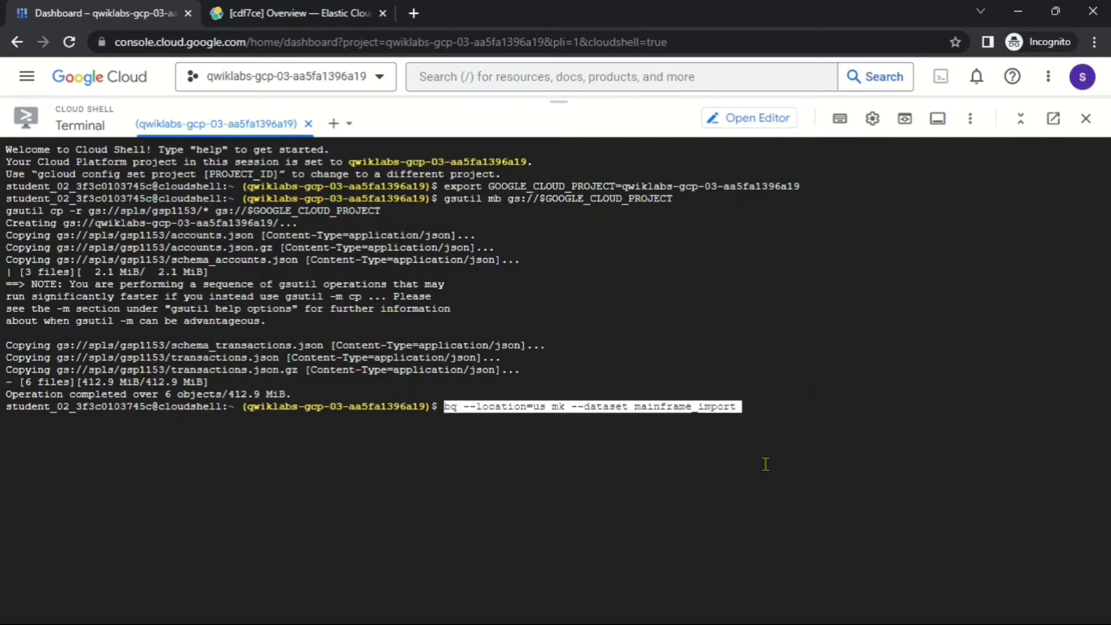
{"action": "key", "text": "Return"}
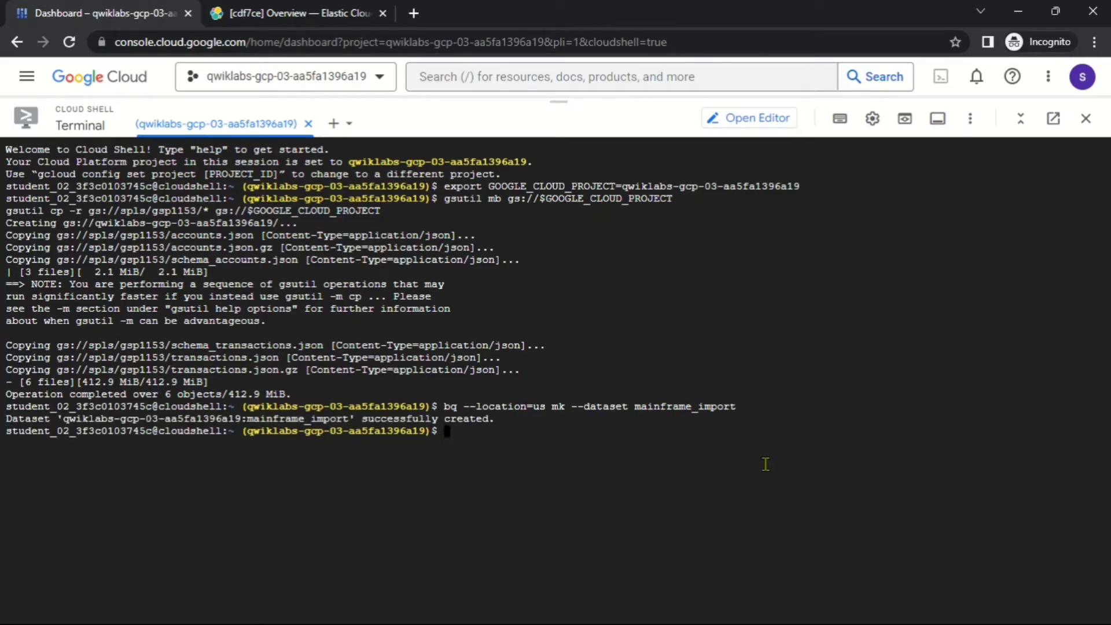
- Download the schema_*.json files from the project bucket to Cloud Shell with the lab's gsutil cp command
{"action": "key", "text": "alt+Tab"}
{"action": "scroll", "coordinate": [765, 464], "scroll_direction": "down", "scroll_amount": 3}
{"action": "left_click", "coordinate": [791, 465]}
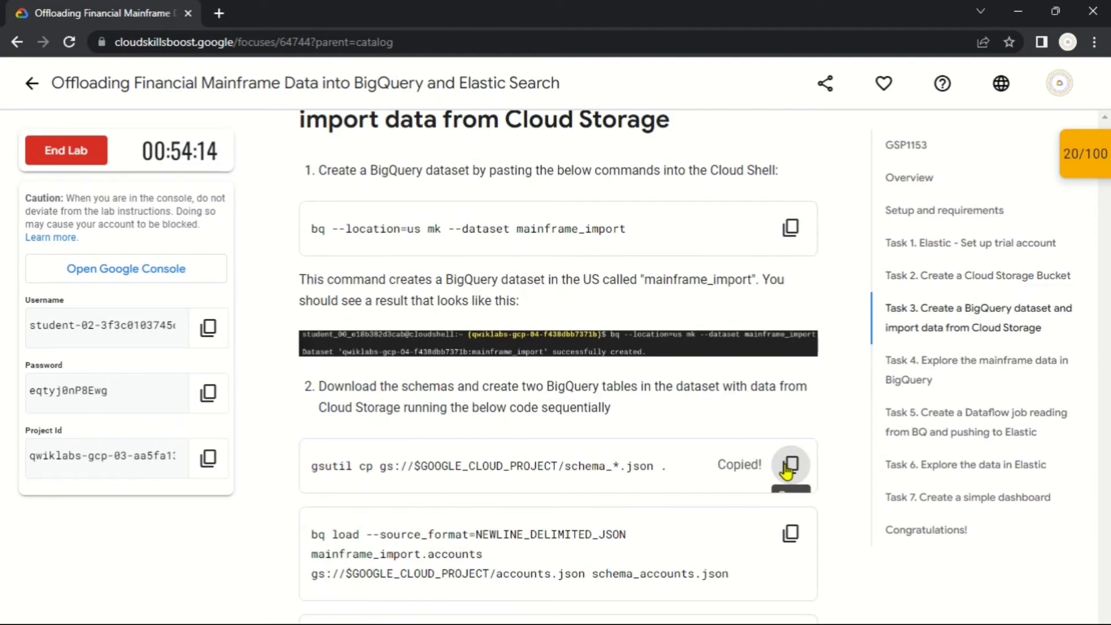
{"action": "key", "text": "alt+Tab"}
{"action": "key", "text": "ctrl+v"}
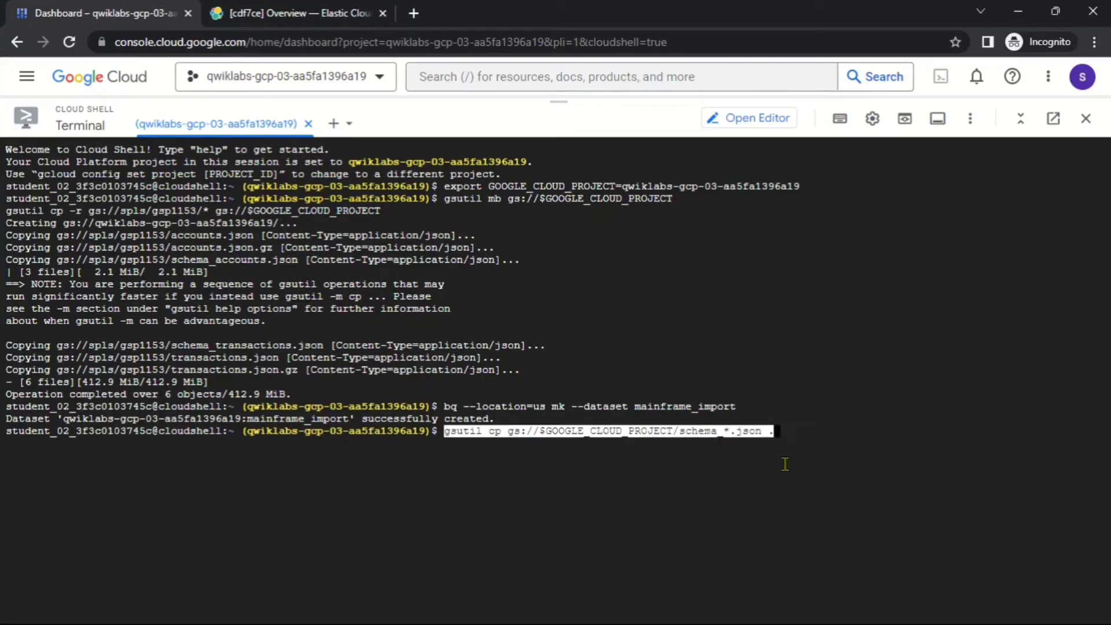
{"action": "key", "text": "Return"}
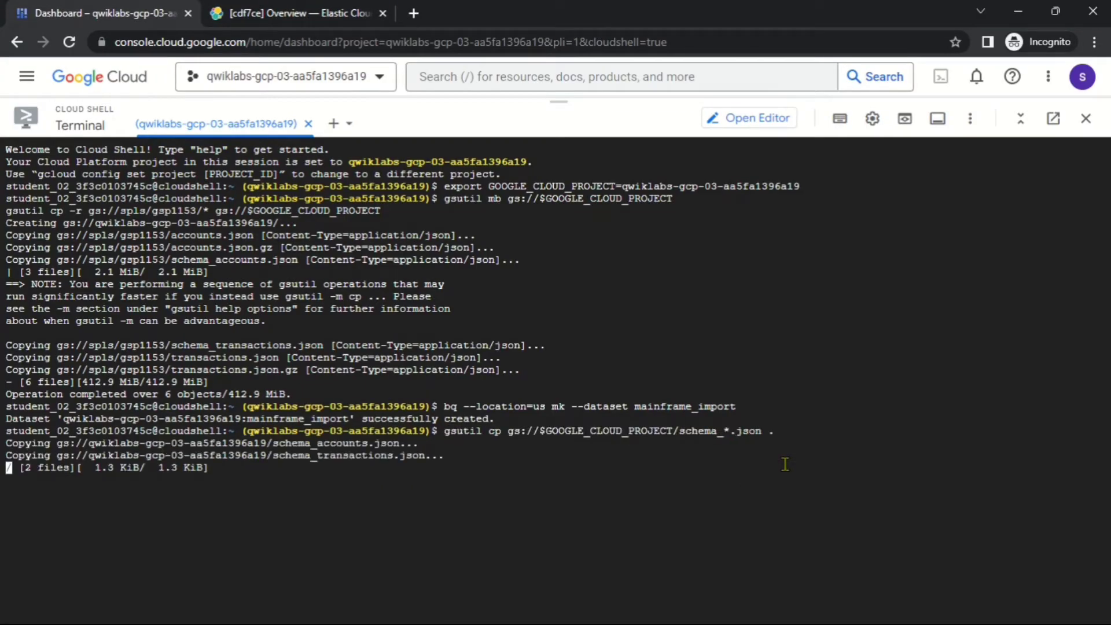
- Load accounts.json into the mainframe_import.accounts table with schema_accounts.json using the lab's bq load command
{"action": "key", "text": "alt+Tab"}
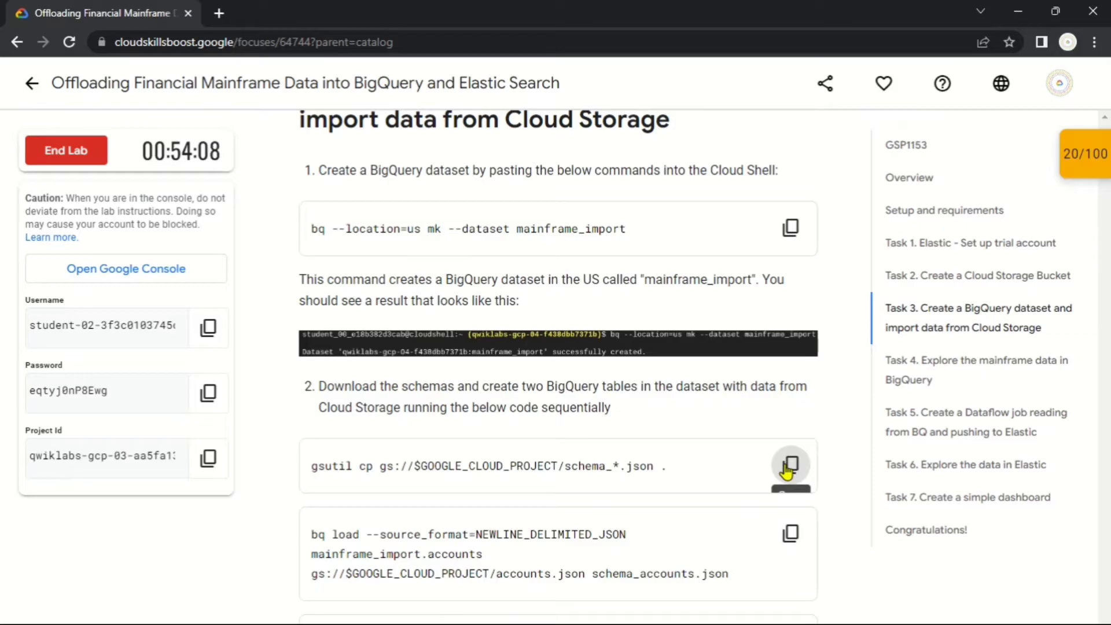
{"action": "scroll", "coordinate": [789, 466], "scroll_direction": "down", "scroll_amount": 3}
{"action": "left_click", "coordinate": [789, 373]}
{"action": "key", "text": "alt+Tab"}
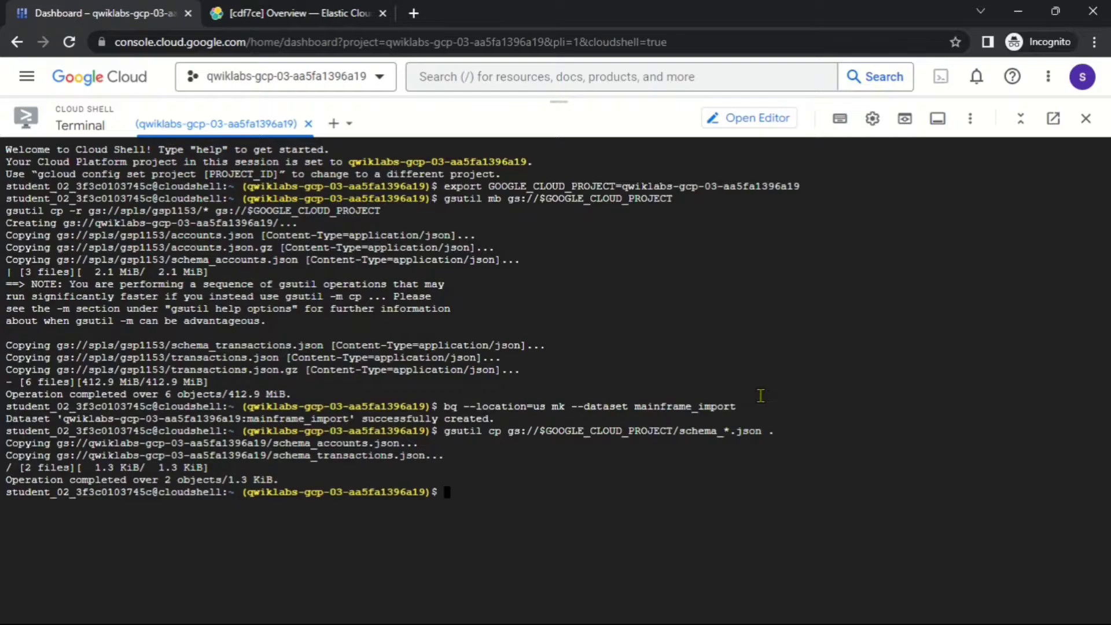
{"action": "key", "text": "ctrl+v"}
{"action": "key", "text": "Return"}
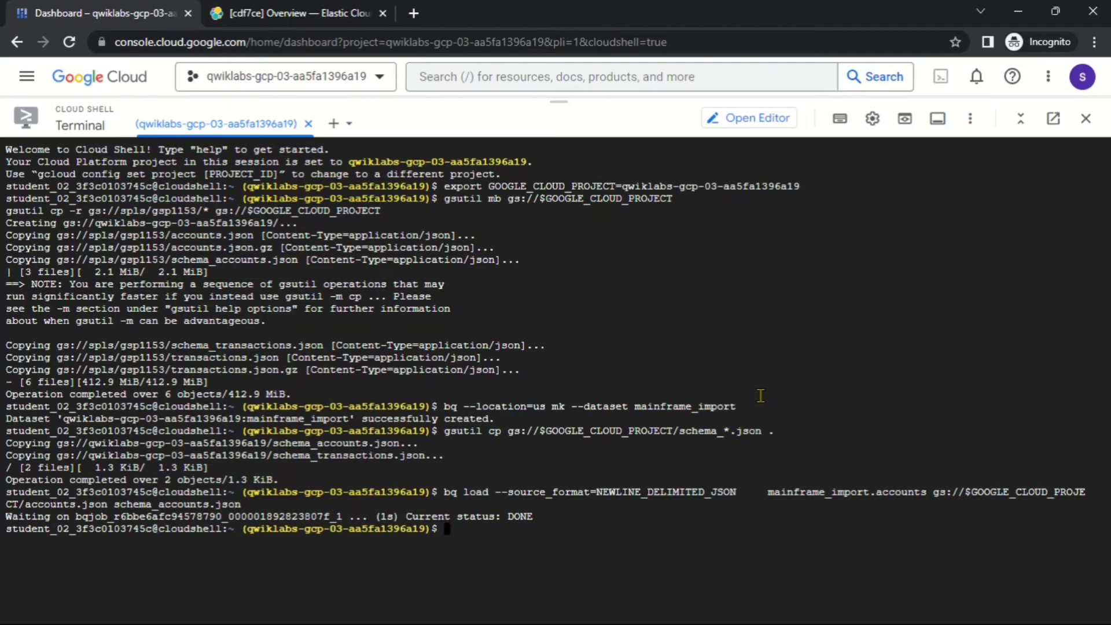
- Load transactions.json into the mainframe_import.transactions table with schema_transactions.json using the lab's bq load command
{"action": "key", "text": "alt+Tab"}
{"action": "scroll", "coordinate": [789, 370], "scroll_direction": "down", "scroll_amount": 1}
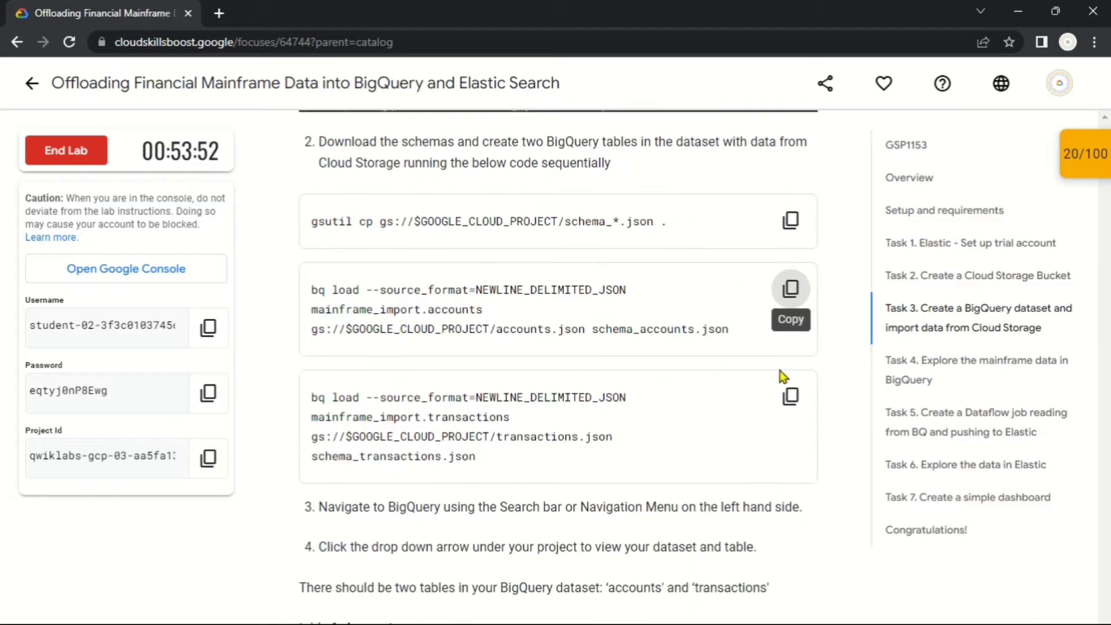
{"action": "left_click", "coordinate": [790, 397]}
{"action": "key", "text": "alt+Tab"}
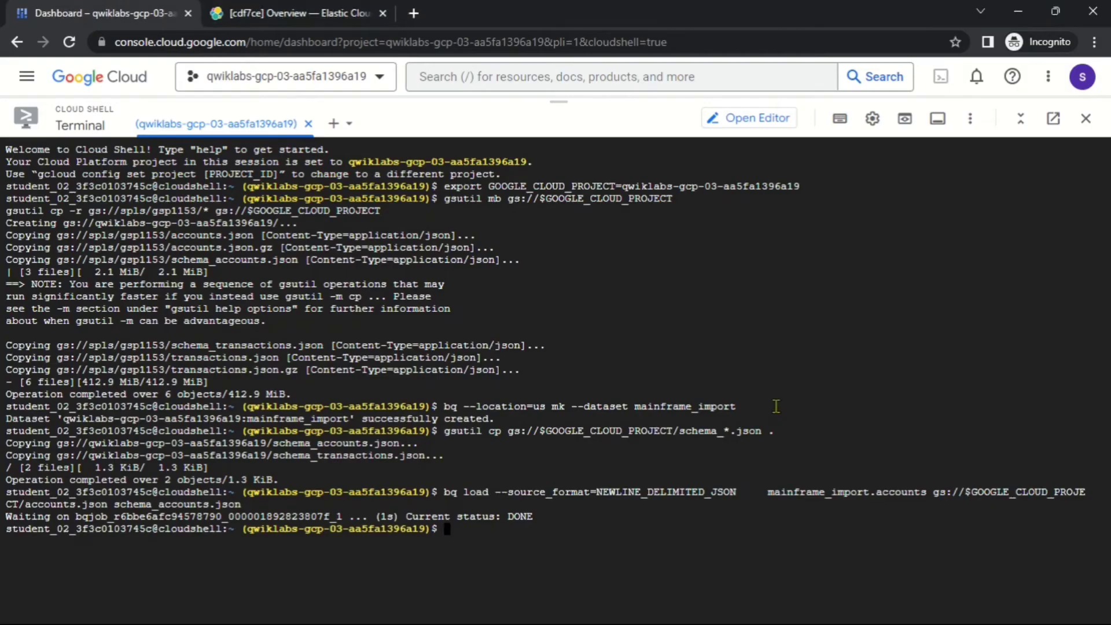
{"action": "key", "text": "ctrl+v"}
{"action": "key", "text": "Return"}
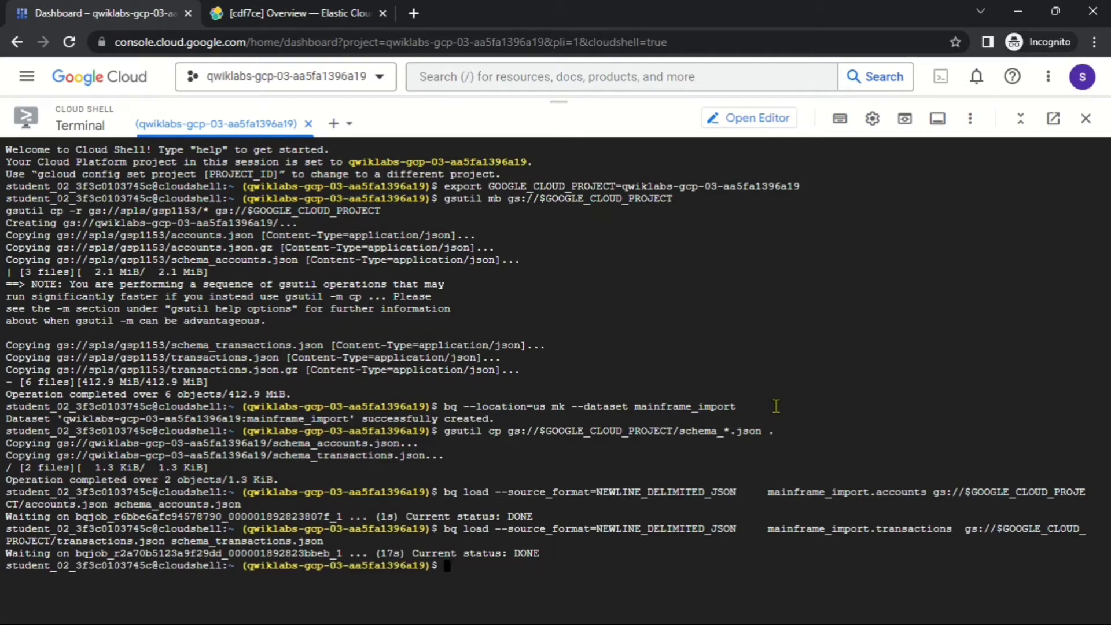
- Run the lab's bq query to create the mainframe_import.account_transactions view joining accounts and transactions on the account ID
{"action": "key", "text": "alt+Tab"}
{"action": "scroll", "coordinate": [777, 411], "scroll_direction": "down", "scroll_amount": 15}
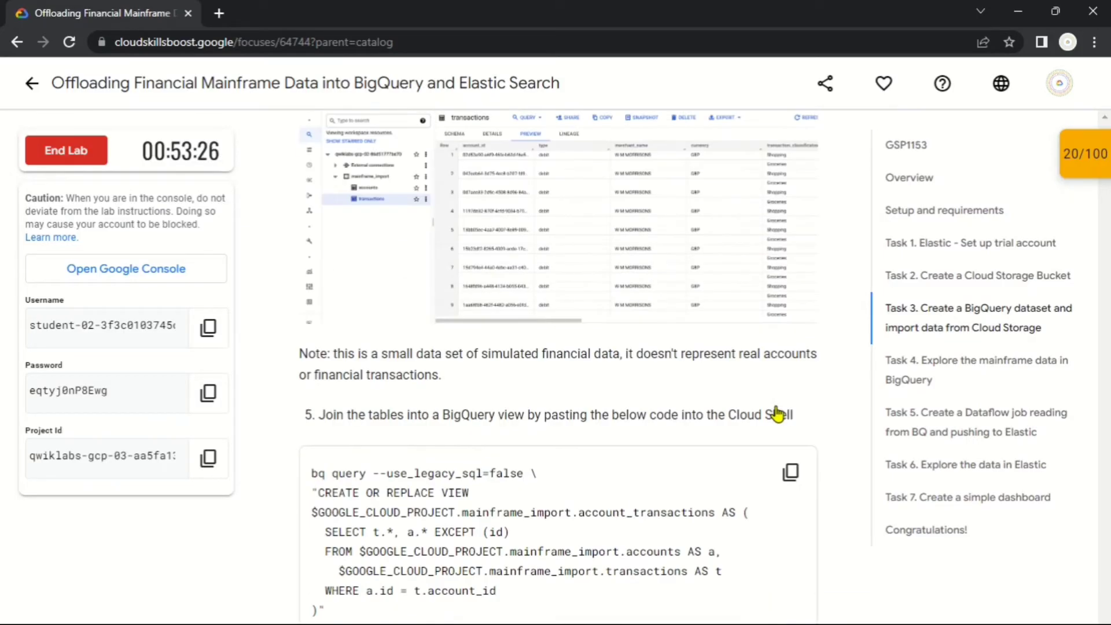
{"action": "scroll", "coordinate": [777, 414], "scroll_direction": "down", "scroll_amount": 3}
{"action": "left_click", "coordinate": [791, 309]}
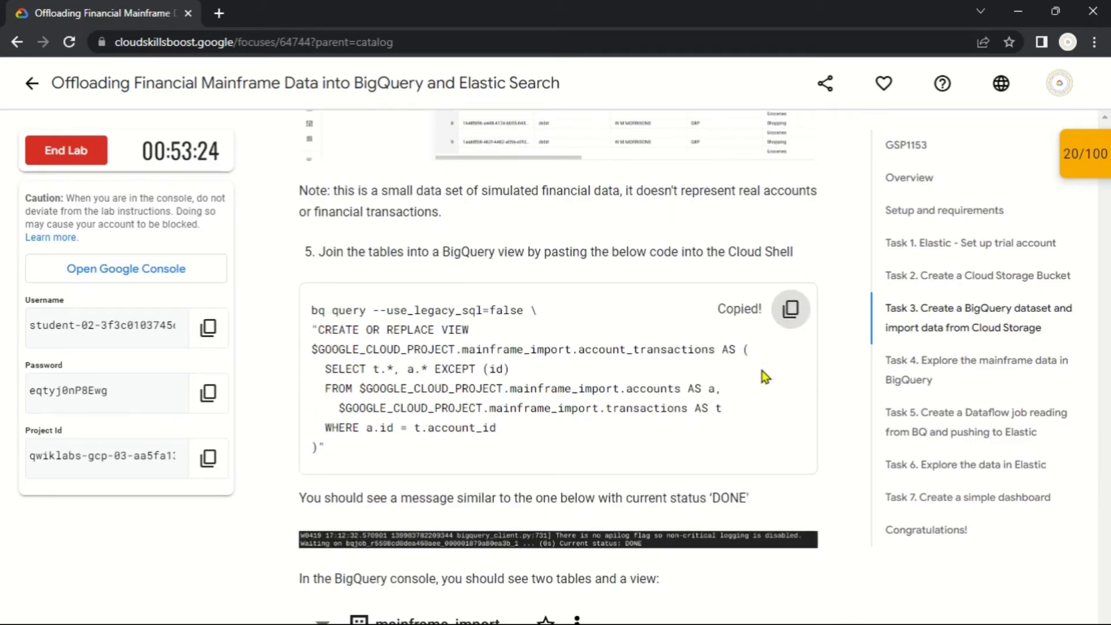
{"action": "key", "text": "alt+Tab"}
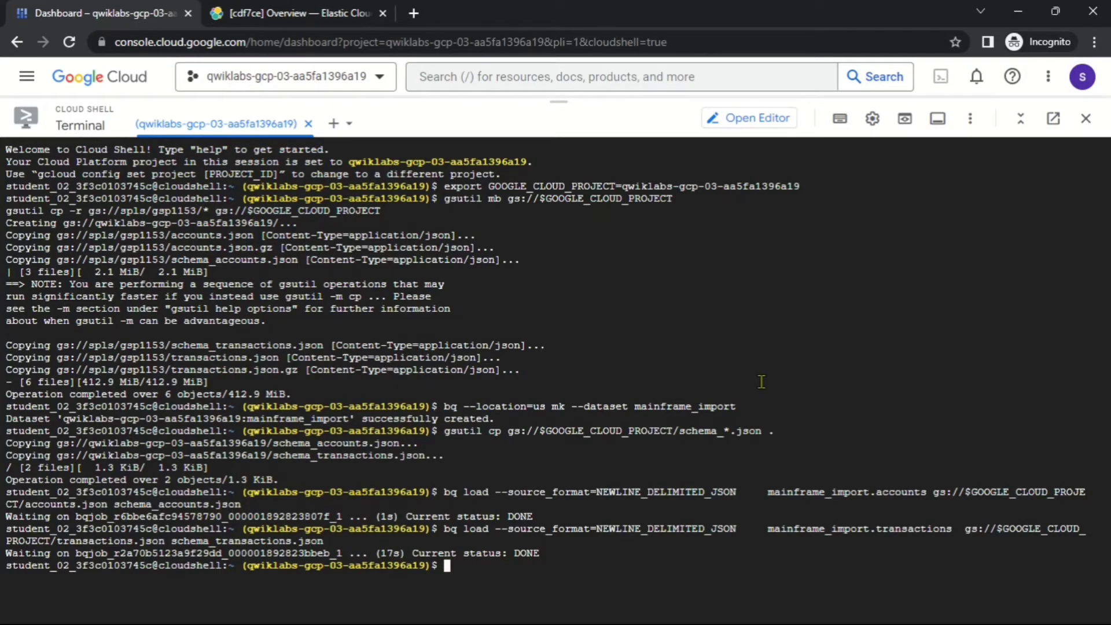
{"action": "key", "text": "ctrl+v"}
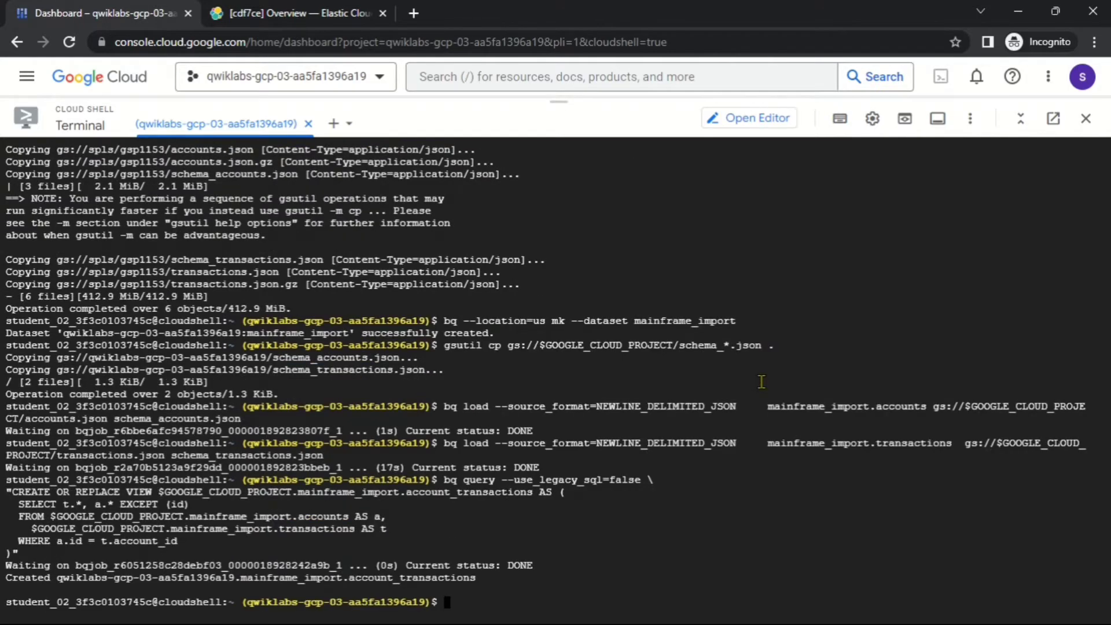
- Compare the lab's view query with the Cloud Shell output, and view the alternative query in the desktop file GSP1153
{"action": "key", "text": "alt+Tab"}
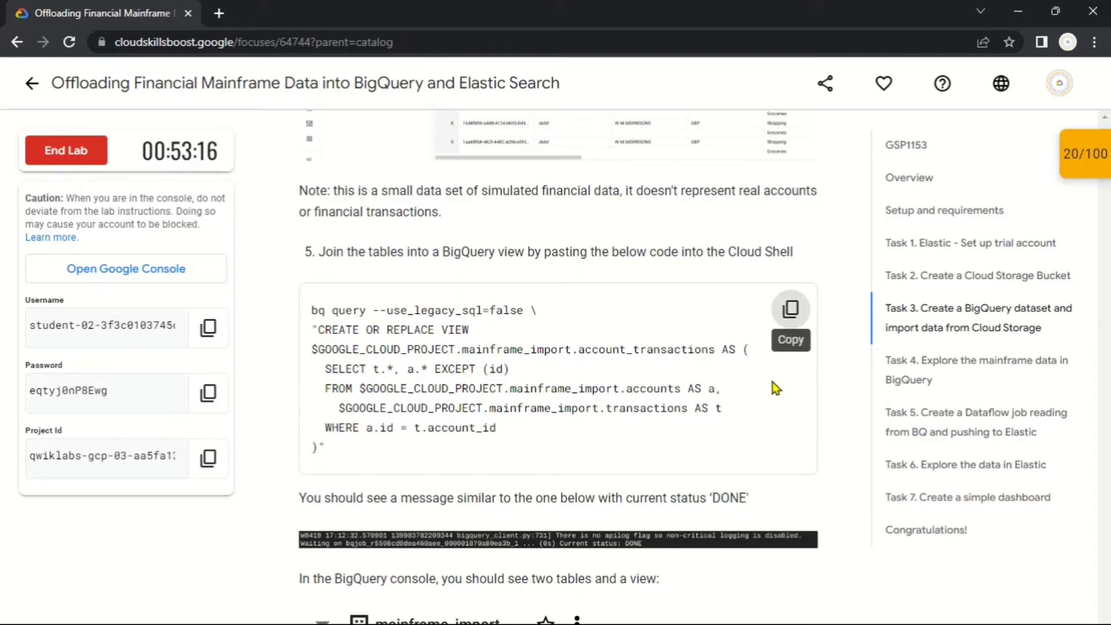
{"action": "key", "text": "alt+Tab"}
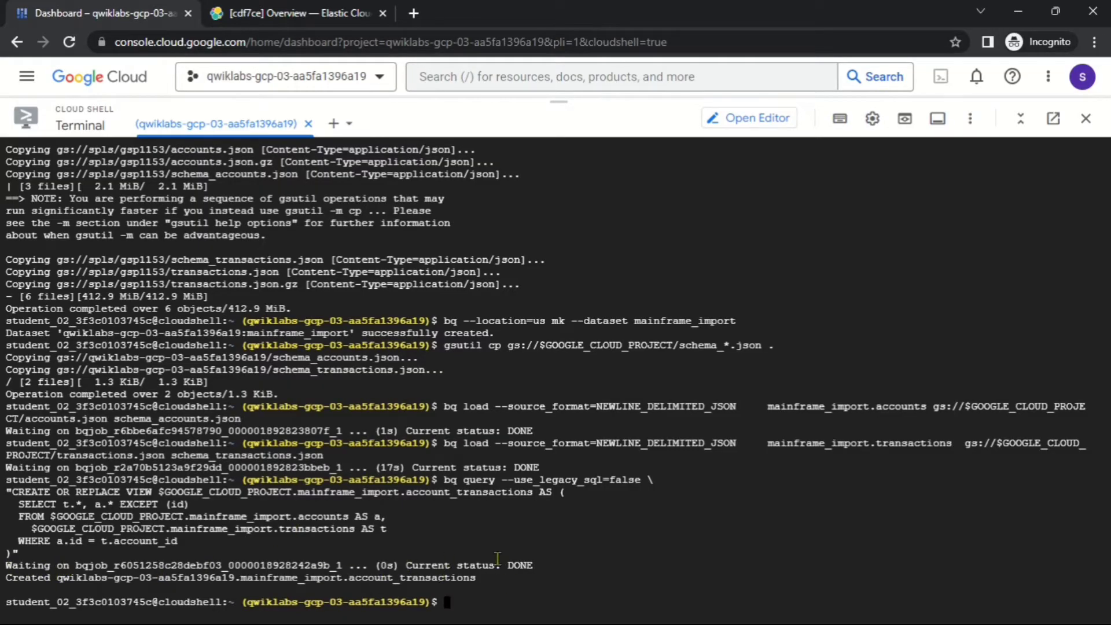
{"action": "key", "text": "alt+Tab"}
{"action": "left_click", "coordinate": [1019, 10]}
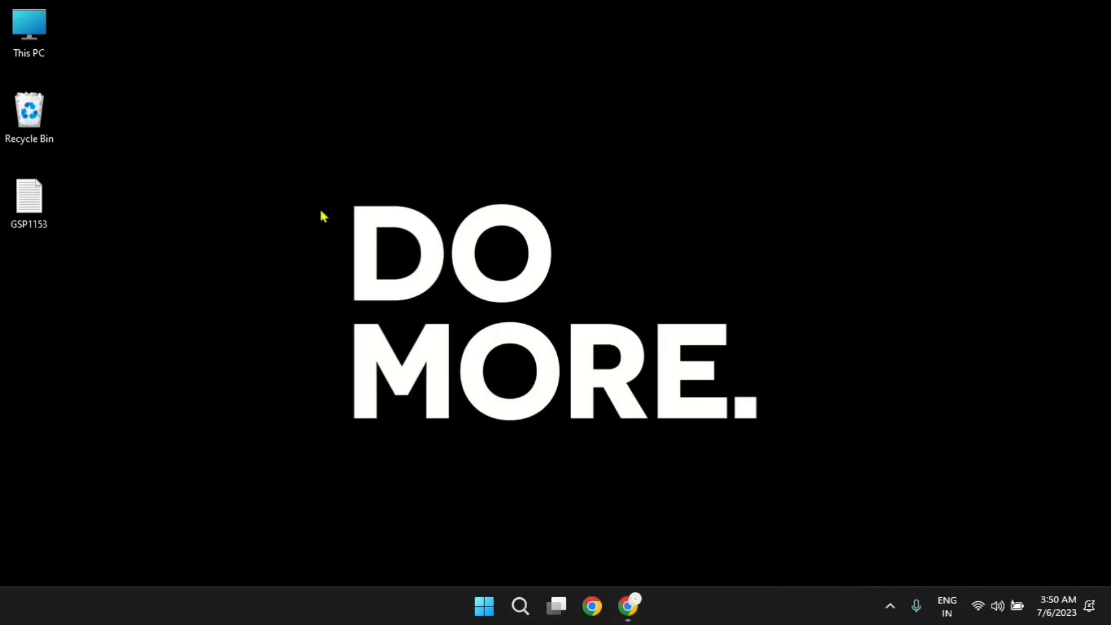
{"action": "double_click", "coordinate": [33, 221]}
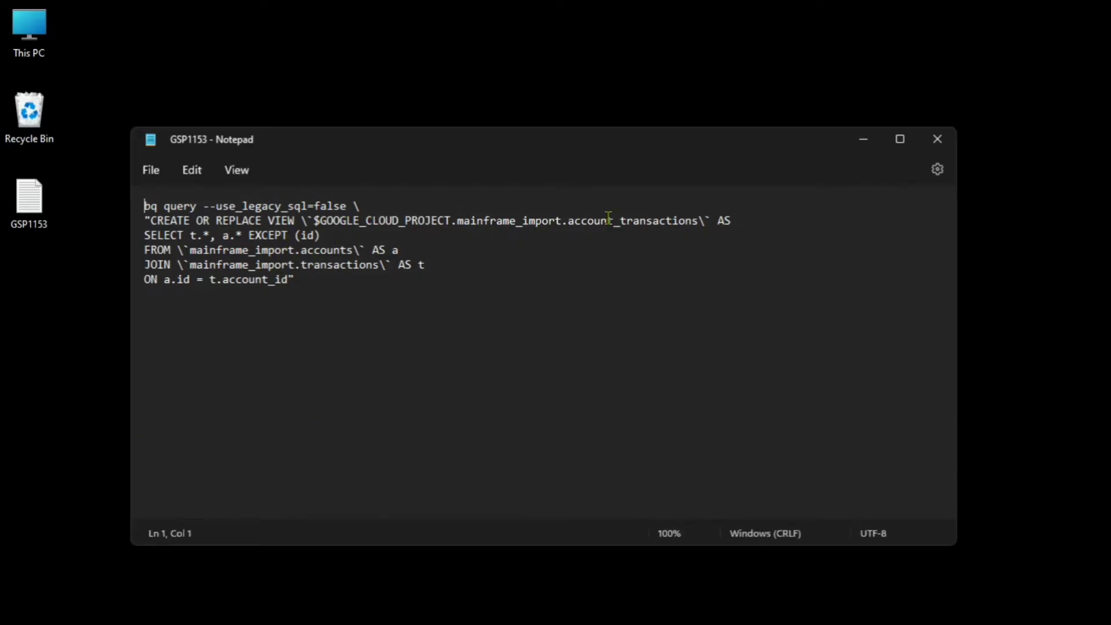
{"action": "left_click", "coordinate": [934, 139]}
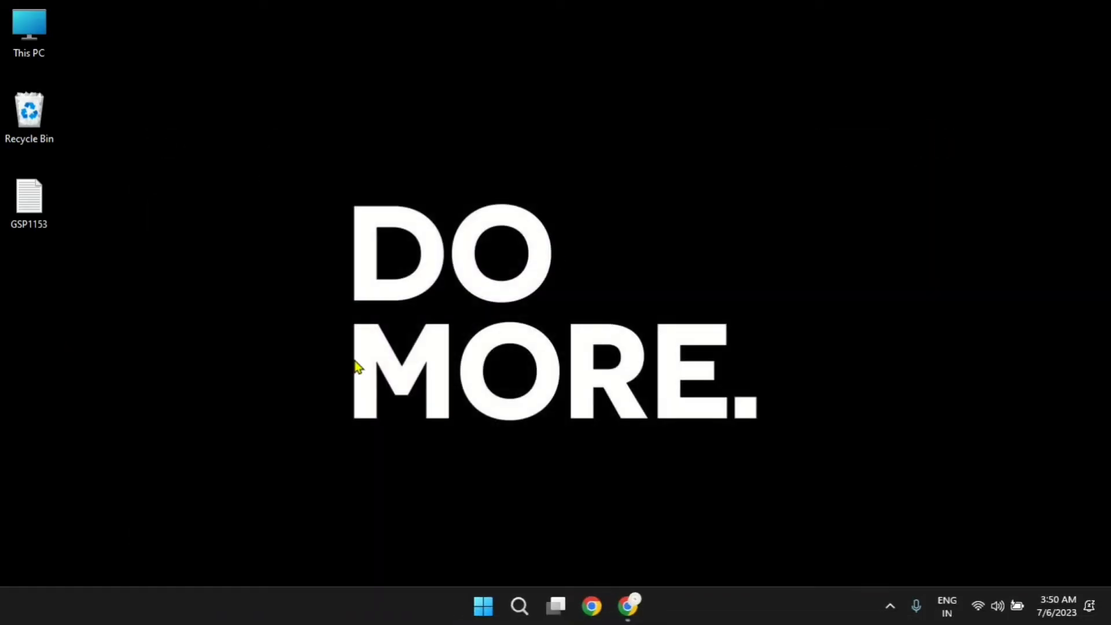
- Return to the lab page, check progress for the BigQuery dataset and data import objective, and go to the Task 4 instructions
{"action": "key", "text": "alt+Tab"}
{"action": "key", "text": "alt+Tab"}
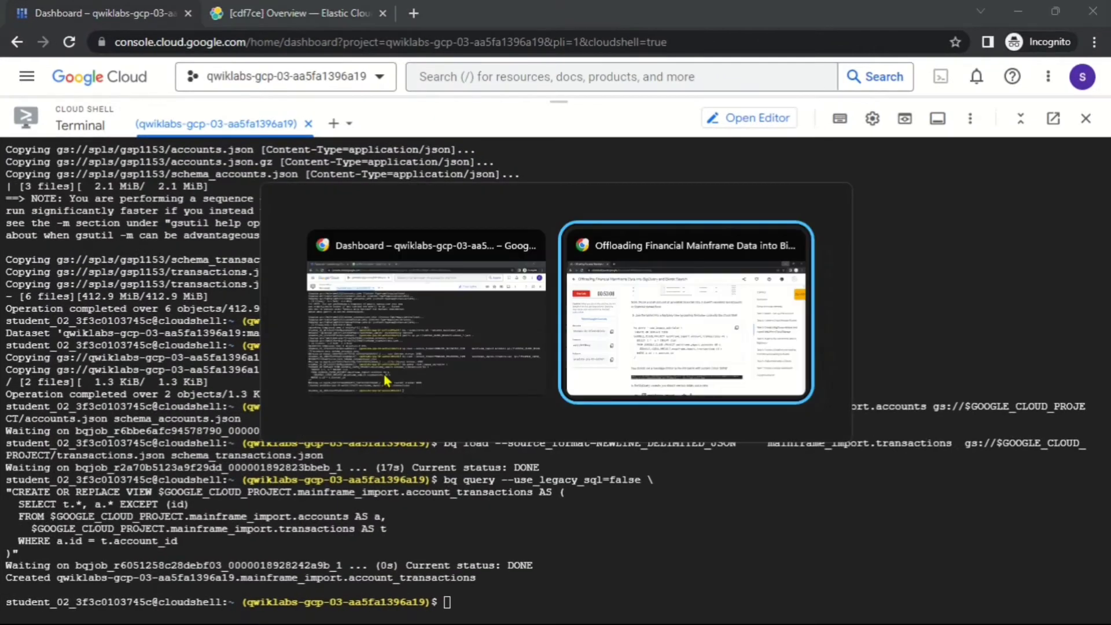
{"action": "scroll", "coordinate": [590, 463], "scroll_direction": "down", "scroll_amount": 10}
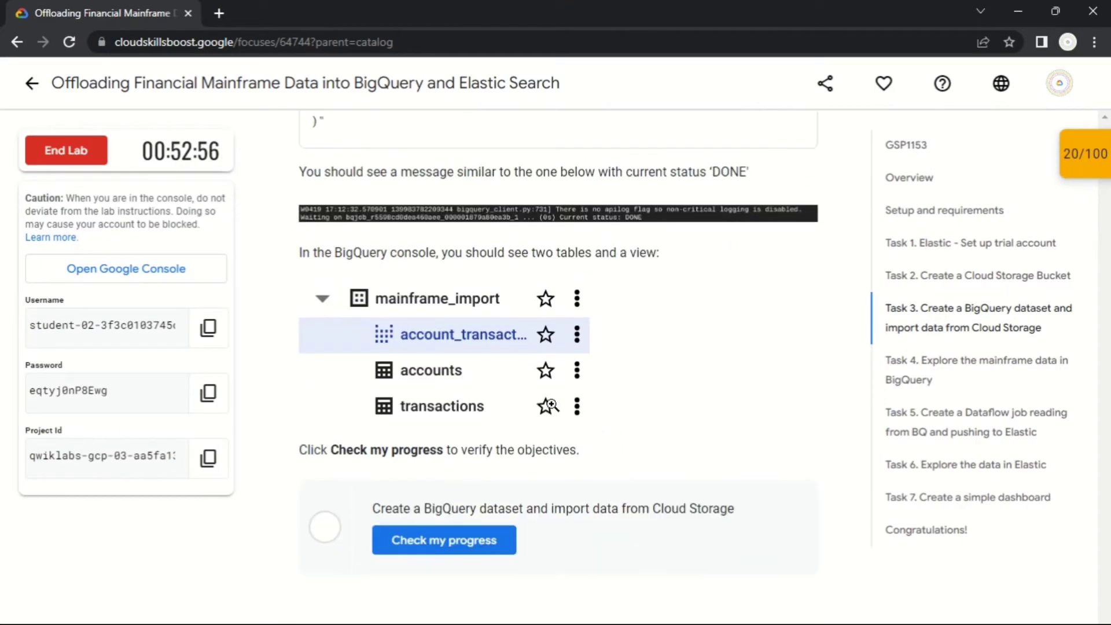
{"action": "left_click", "coordinate": [421, 294]}
{"action": "scroll", "coordinate": [594, 422], "scroll_direction": "up", "scroll_amount": 3}
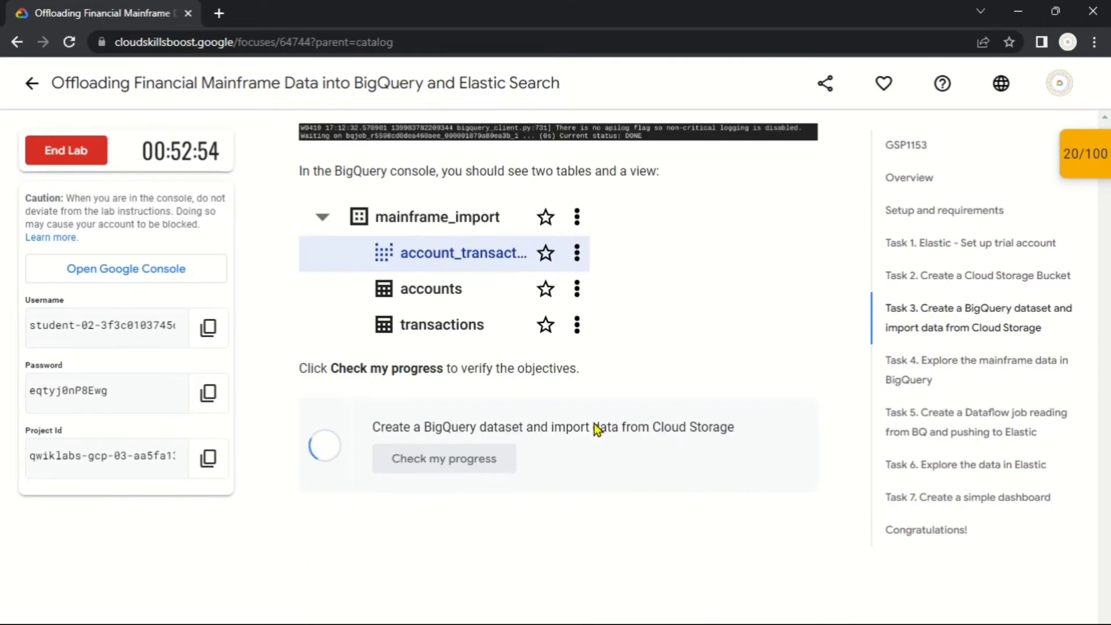
{"action": "scroll", "coordinate": [594, 423], "scroll_direction": "down", "scroll_amount": 8}
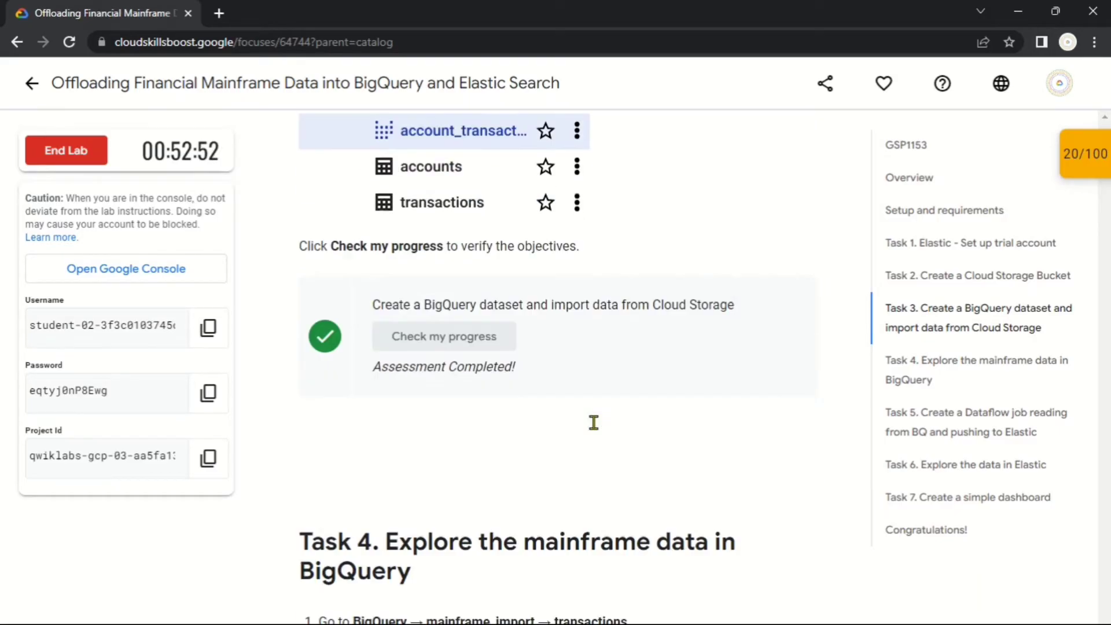
{"action": "scroll", "coordinate": [597, 429], "scroll_direction": "down", "scroll_amount": 9}
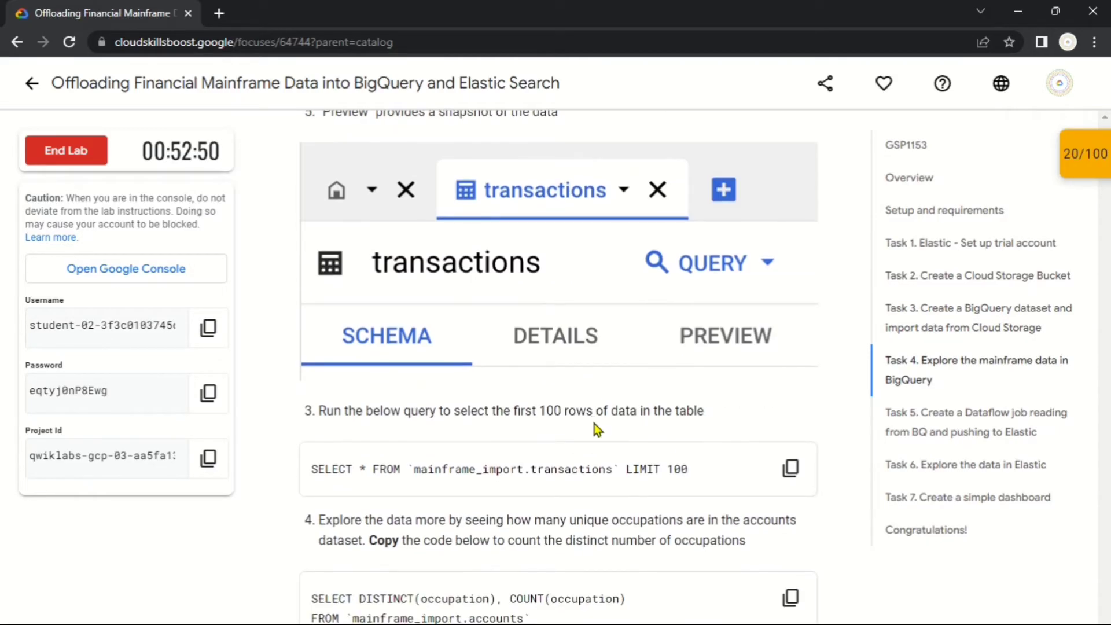
- Open BigQuery in a new browser tab from the Cloud console and dismiss its welcome screens to reach the empty query editor
{"action": "key", "text": "alt+Tab"}
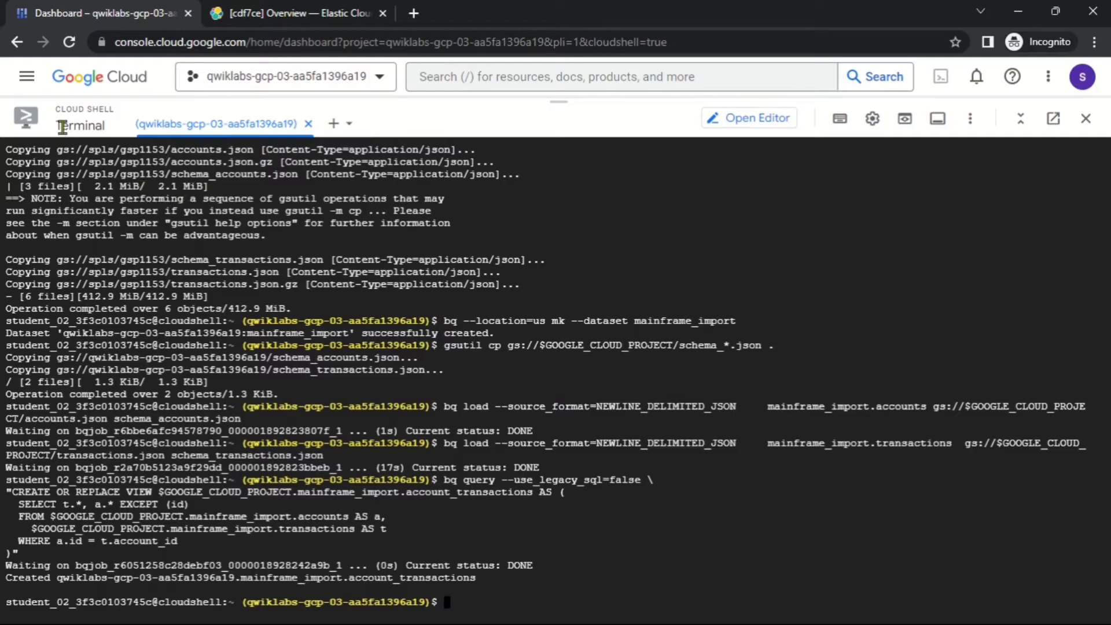
{"action": "left_click", "coordinate": [28, 77]}
{"action": "mouse_move", "coordinate": [30, 503]}
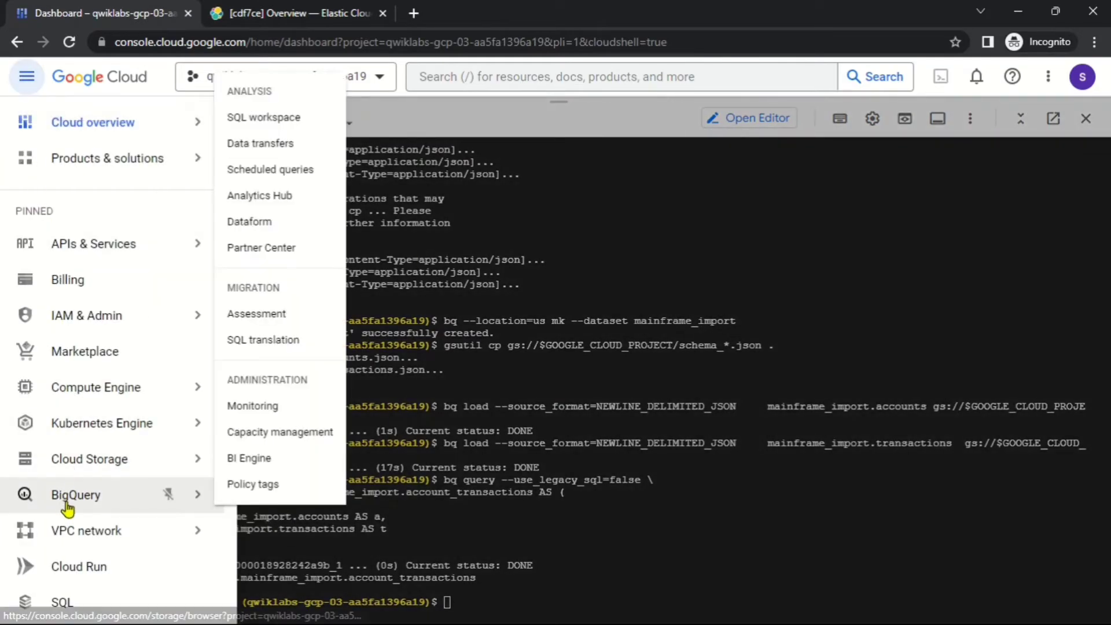
{"action": "right_click", "coordinate": [68, 497]}
{"action": "left_click", "coordinate": [132, 365]}
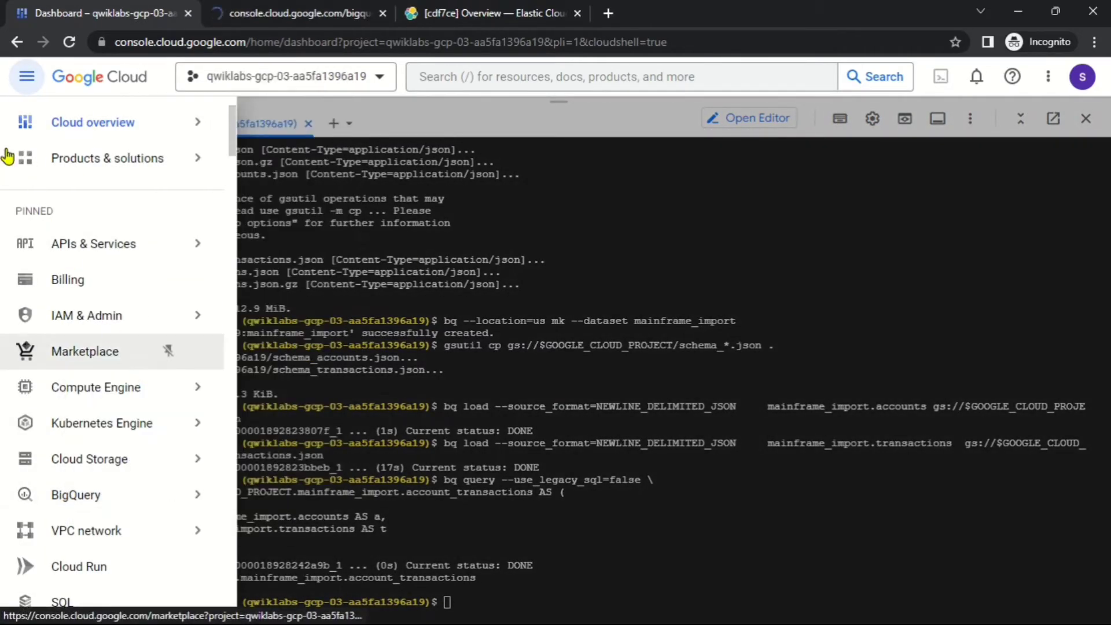
{"action": "left_click", "coordinate": [27, 77]}
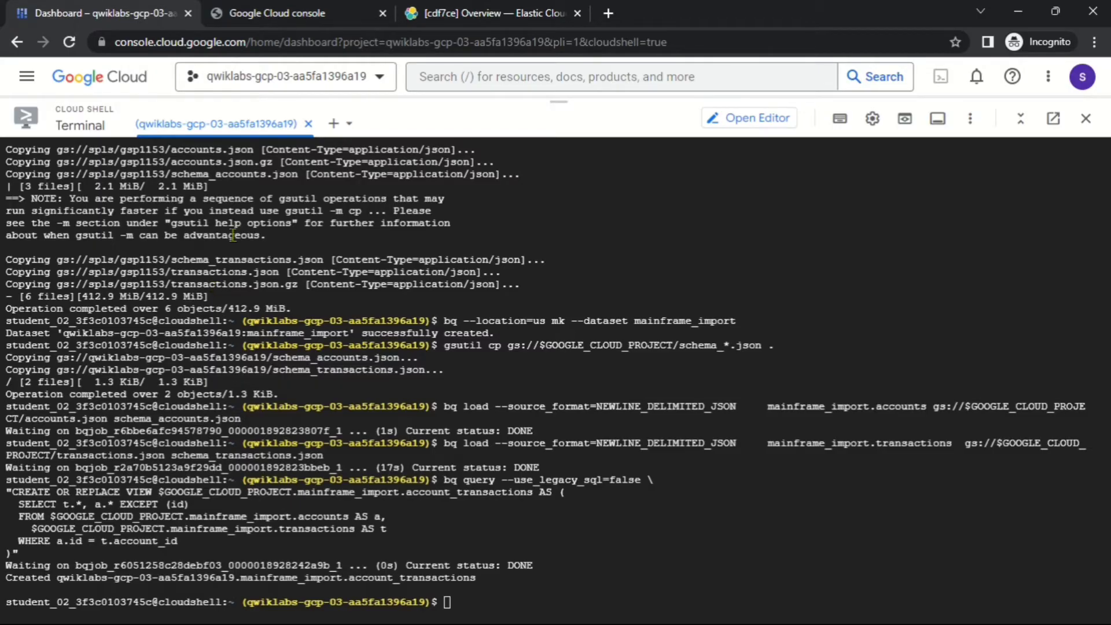
{"action": "left_click", "coordinate": [253, 8]}
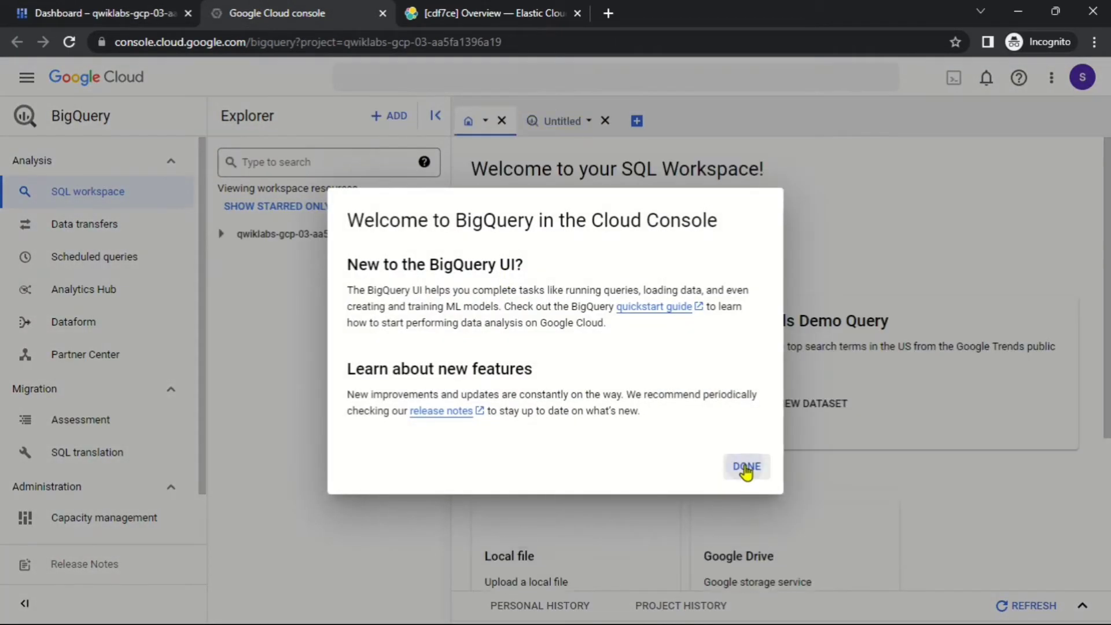
{"action": "left_click", "coordinate": [744, 465]}
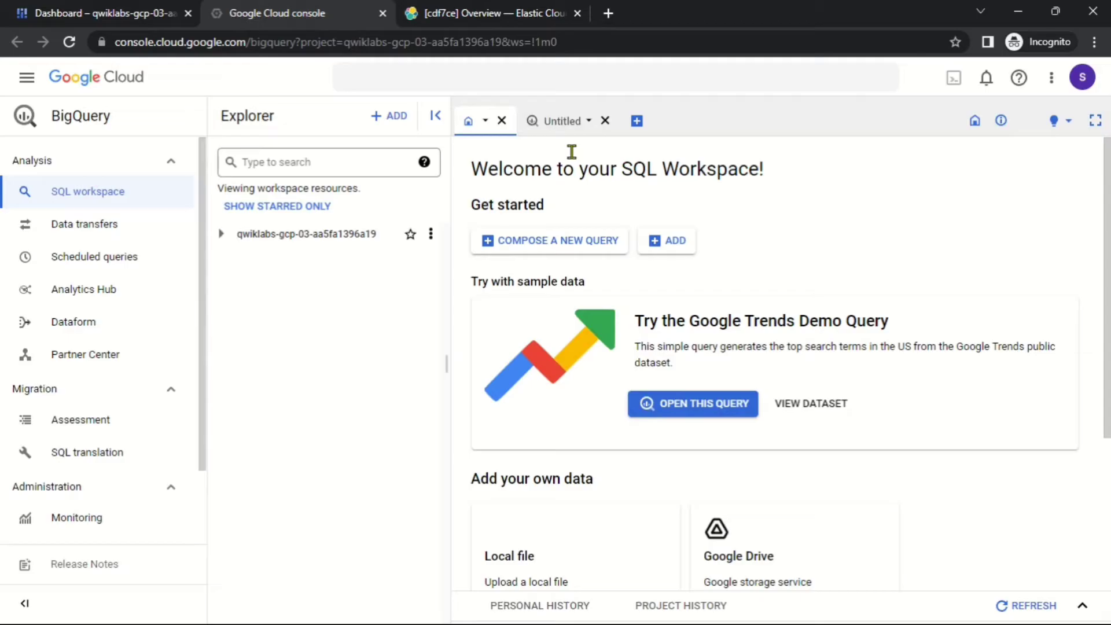
{"action": "left_click", "coordinate": [502, 120]}
- Run the lab's query selecting the first 100 rows of mainframe_import.transactions in BigQuery
{"action": "key", "text": "alt+Tab"}
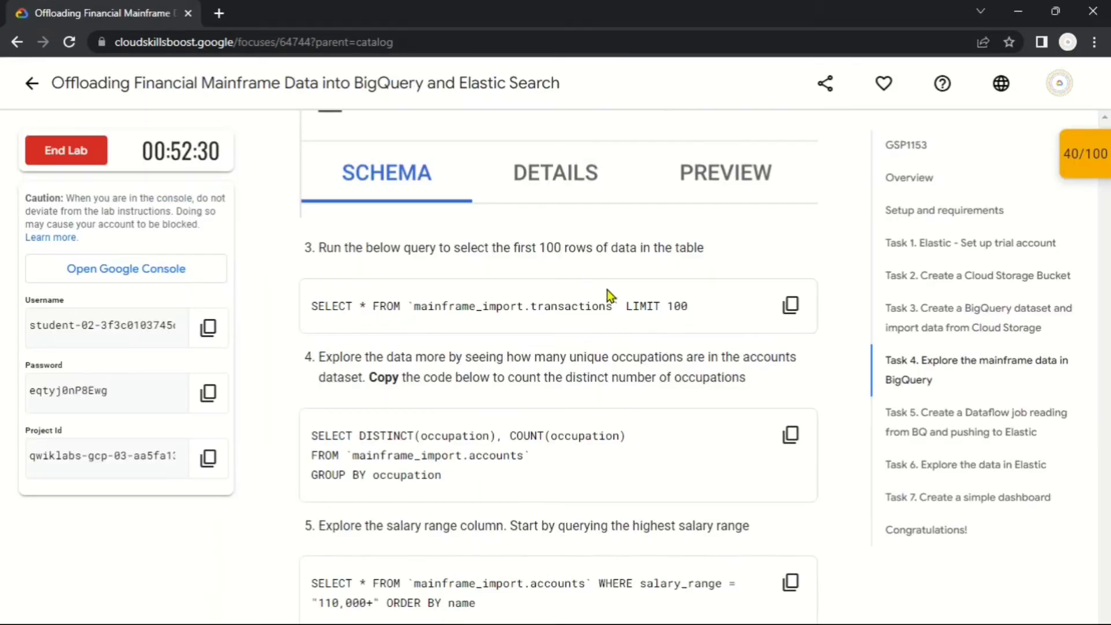
{"action": "left_click", "coordinate": [789, 306]}
{"action": "key", "text": "alt+Tab"}
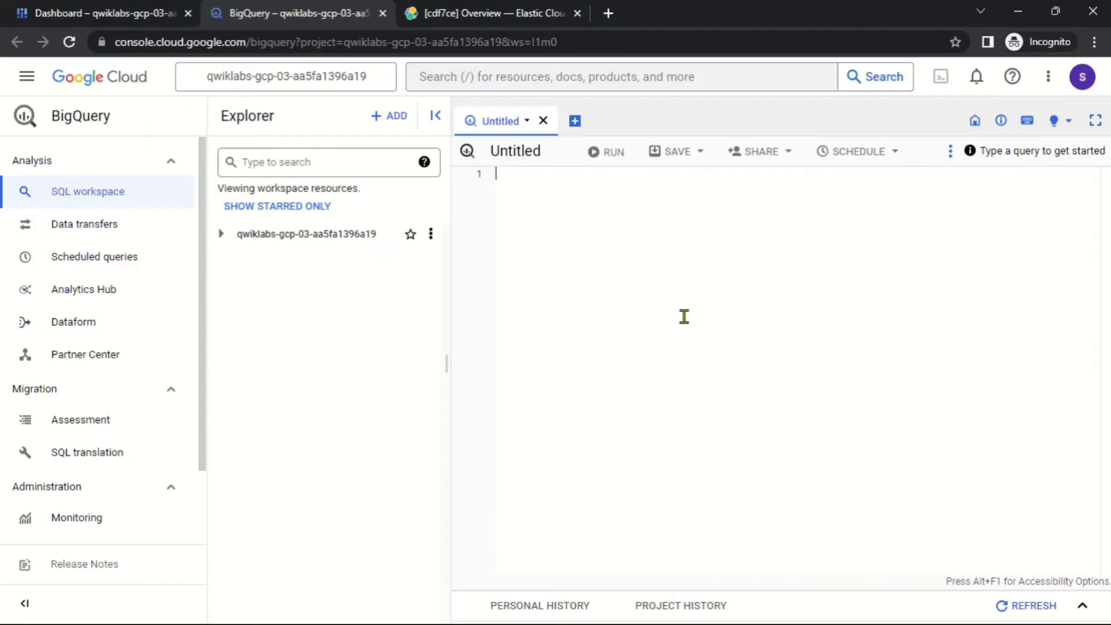
{"action": "key", "text": "ctrl+v"}
{"action": "left_click", "coordinate": [603, 152]}
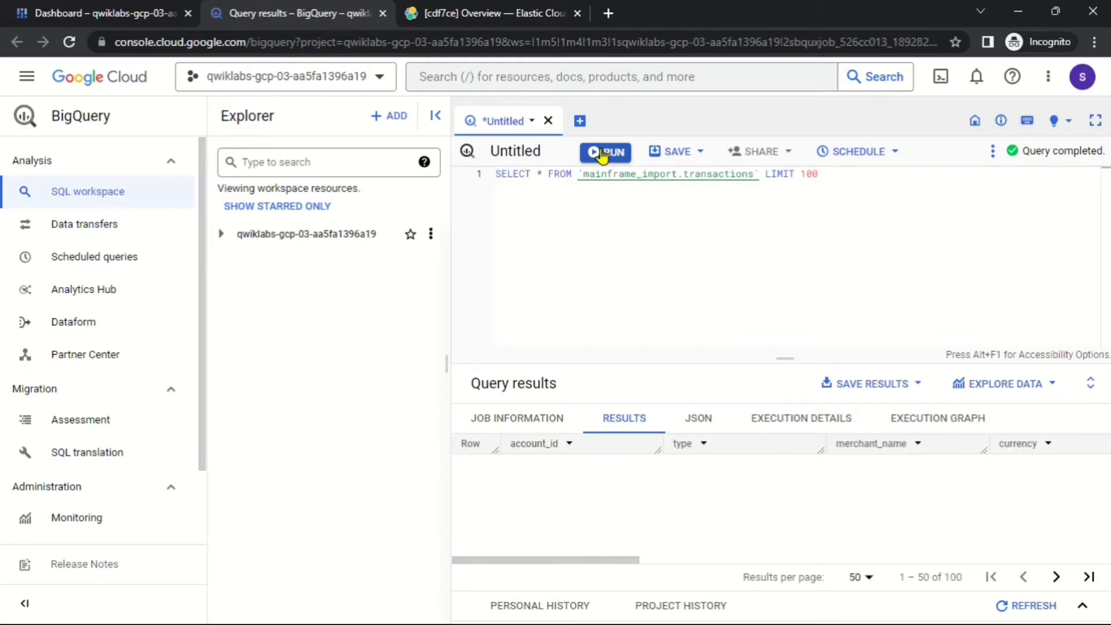
- Replace the query with the lab's count of distinct occupations in mainframe_import.accounts, grouped by occupation, and run it
{"action": "key", "text": "alt+Tab"}
{"action": "left_click", "coordinate": [806, 441]}
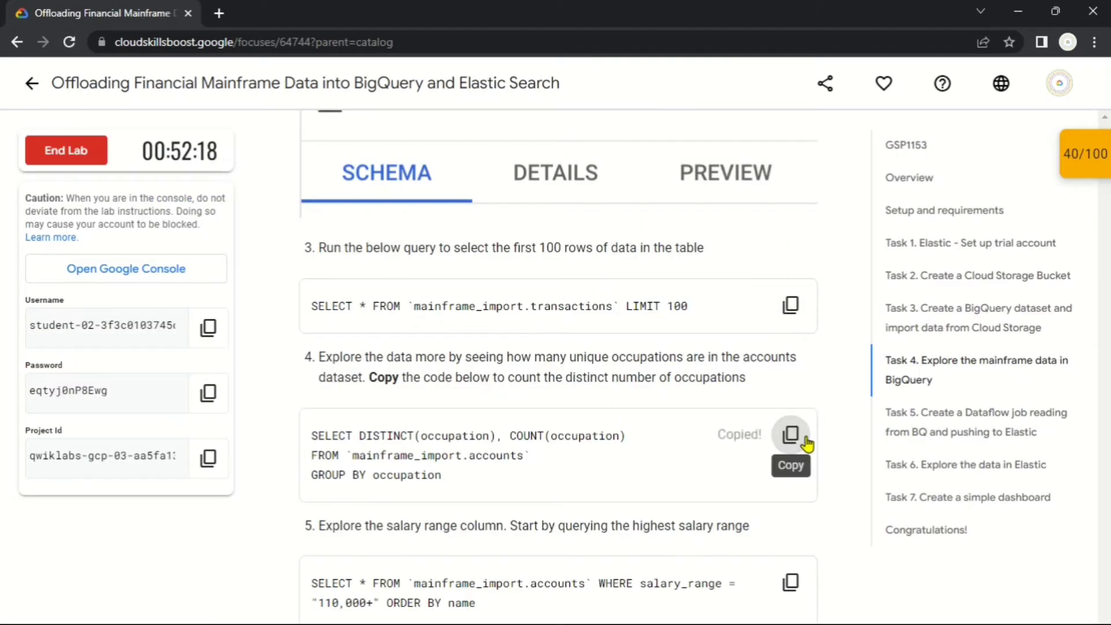
{"action": "key", "text": "alt+Tab"}
{"action": "key", "text": "ctrl+a"}
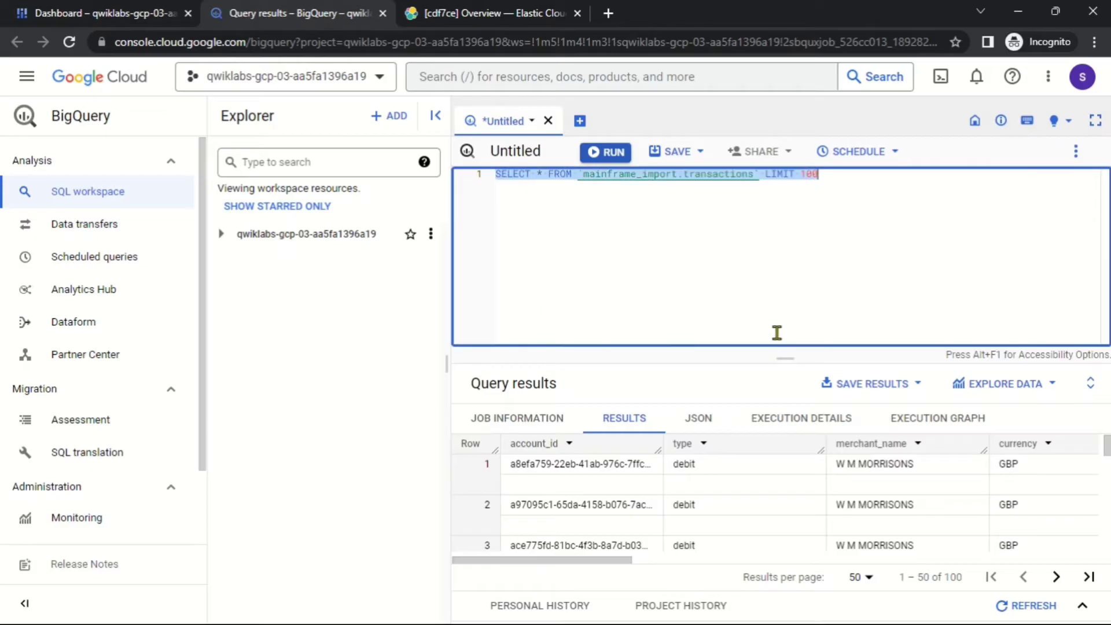
{"action": "key", "text": "ctrl+v"}
{"action": "left_click", "coordinate": [602, 152]}
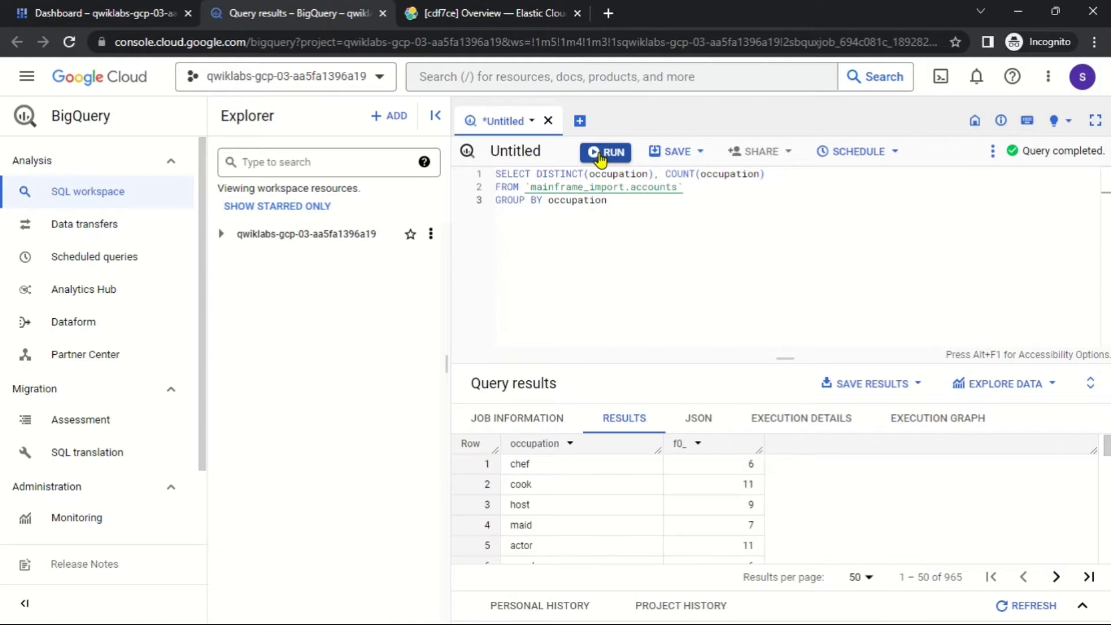
- Replace the query with the lab's selection of mainframe_import.accounts where salary_range is "110,000+", ordered by name, and run it
{"action": "key", "text": "alt+Tab"}
{"action": "scroll", "coordinate": [799, 539], "scroll_direction": "down", "scroll_amount": 2}
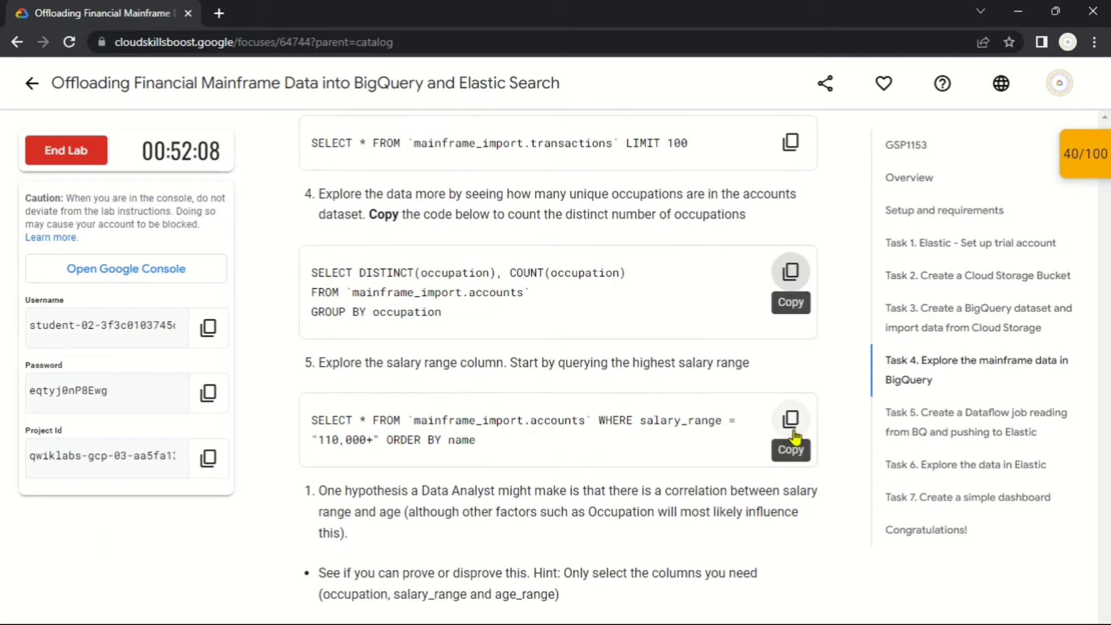
{"action": "left_click", "coordinate": [793, 433]}
{"action": "key", "text": "alt+Tab"}
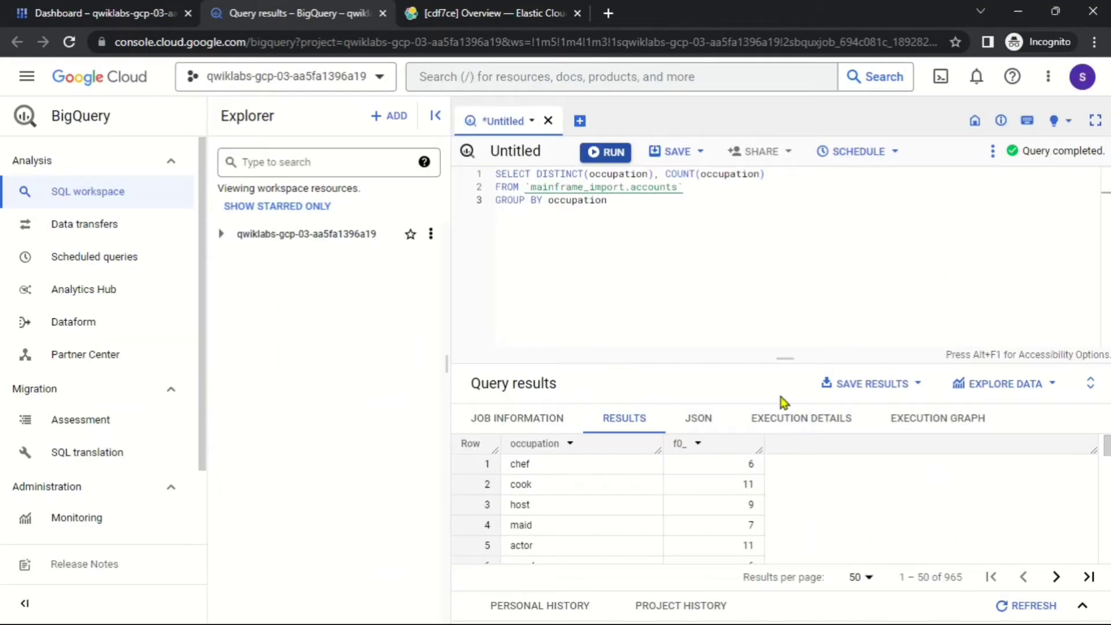
{"action": "left_click", "coordinate": [711, 309]}
{"action": "key", "text": "ctrl+a"}
{"action": "key", "text": "ctrl+v"}
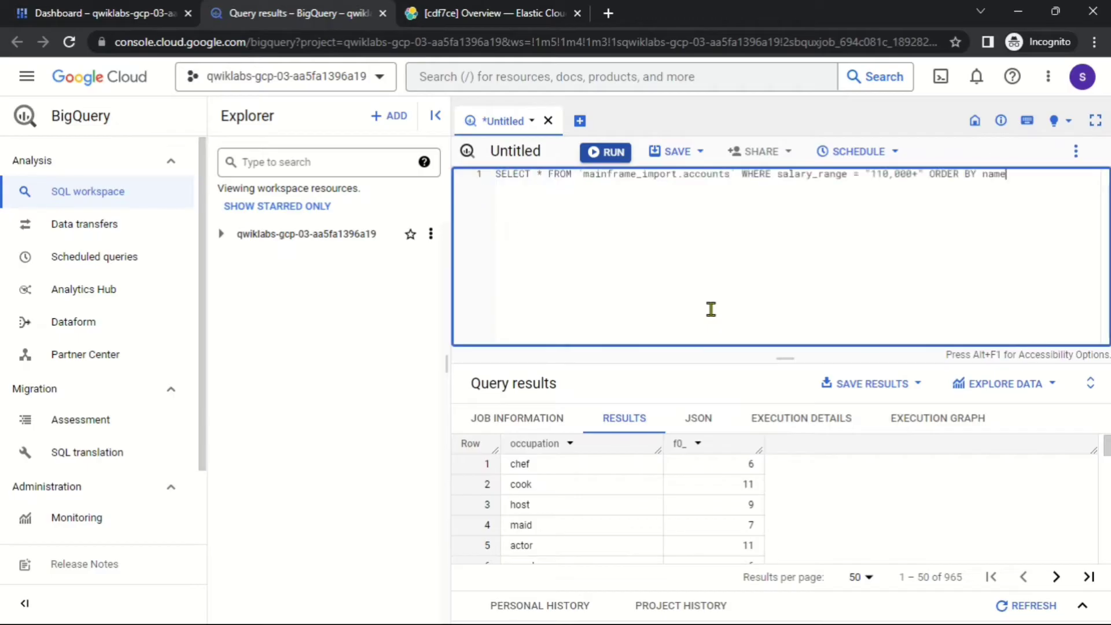
{"action": "left_click", "coordinate": [604, 153]}
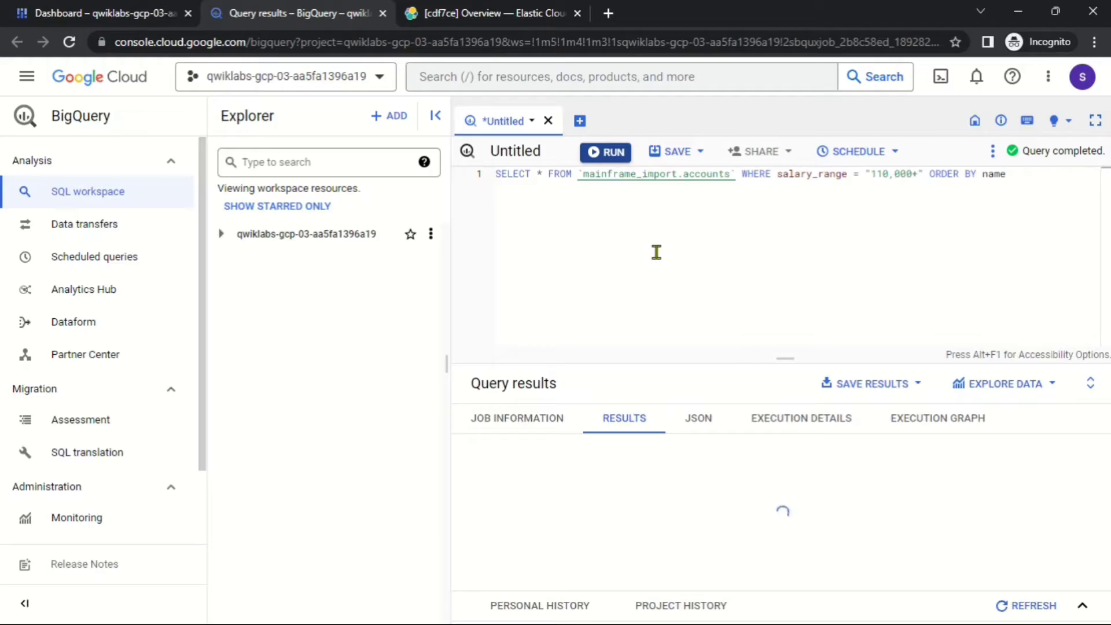
- Check progress for exploring the mainframe data in BigQuery, and find the export CONNECTION_URL command in the Task 5 instructions
{"action": "key", "text": "alt+Tab"}
{"action": "scroll", "coordinate": [666, 272], "scroll_direction": "down", "scroll_amount": 5}
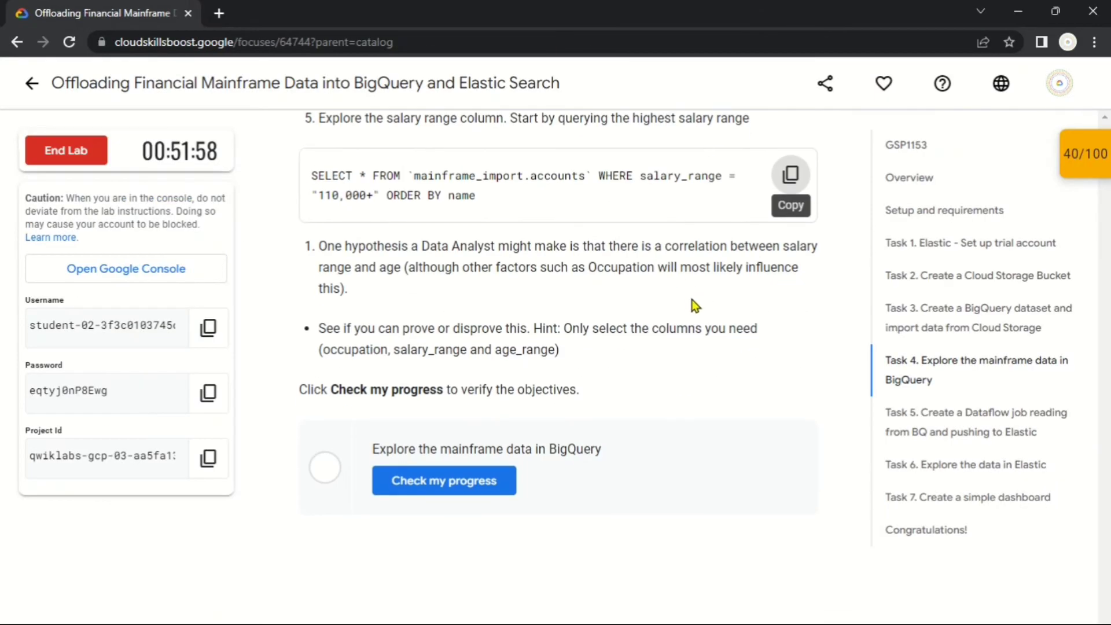
{"action": "left_click", "coordinate": [489, 479]}
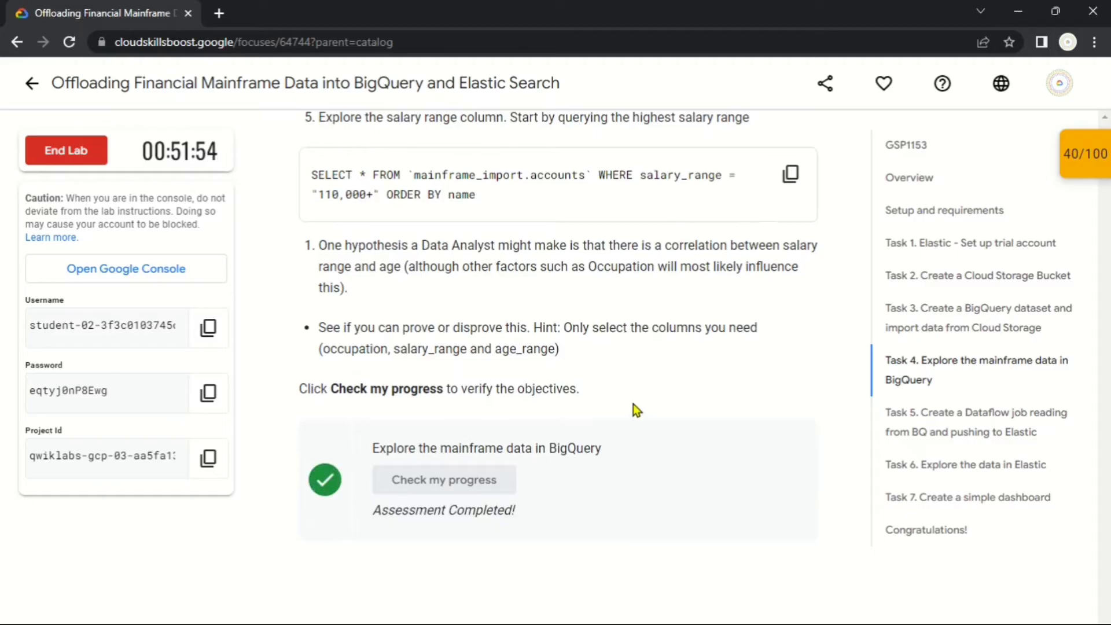
{"action": "scroll", "coordinate": [644, 387], "scroll_direction": "down", "scroll_amount": 9}
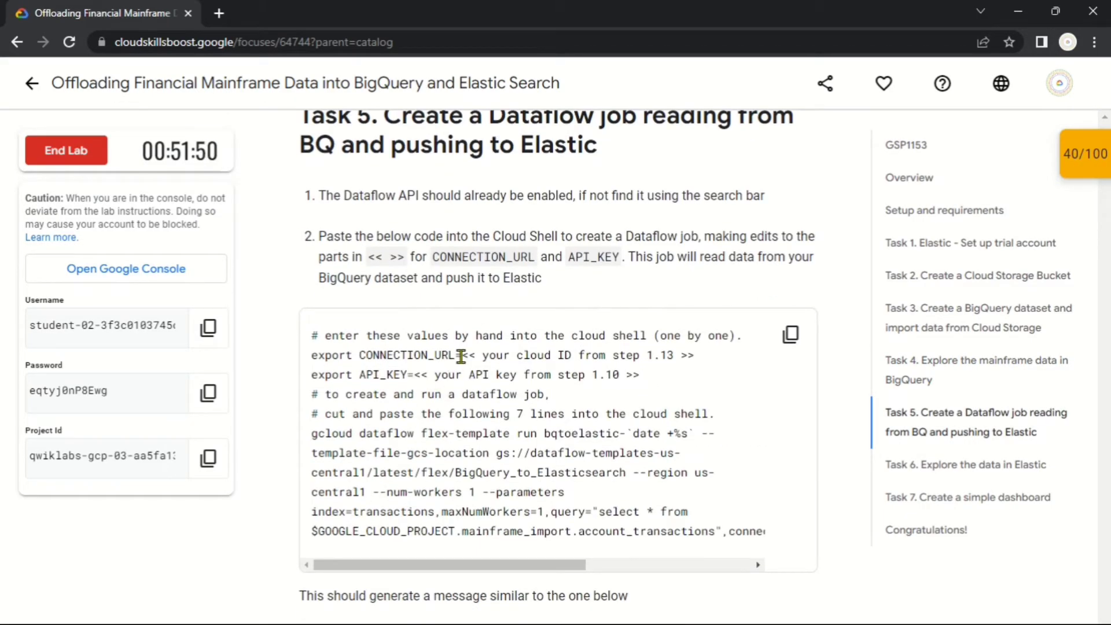
{"action": "left_click_drag", "start_coordinate": [461, 356], "coordinate": [311, 355]}
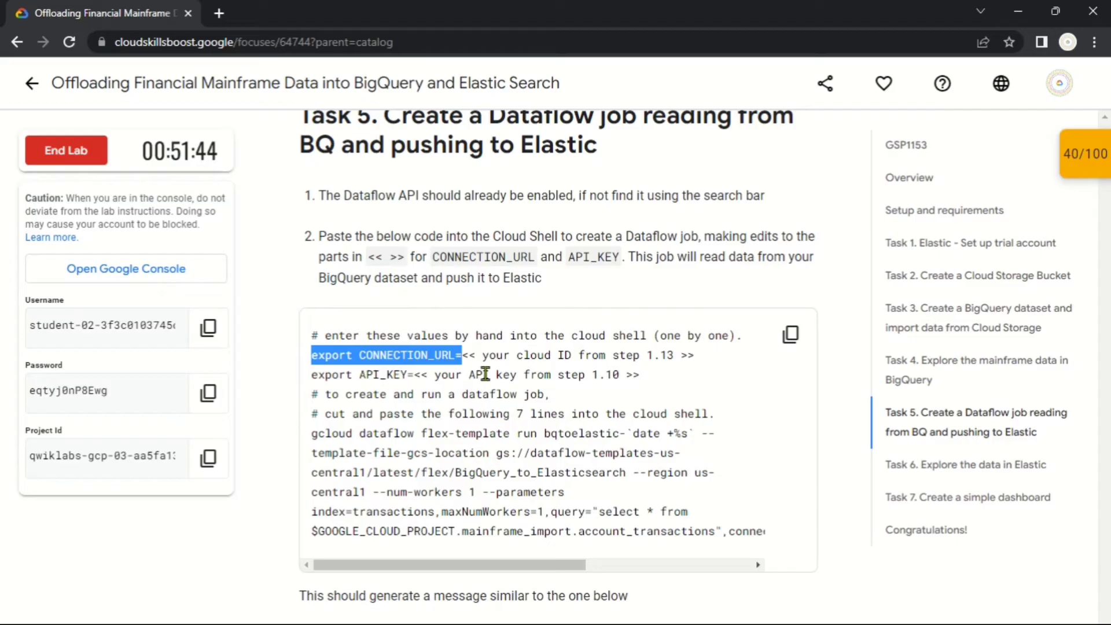
- Switch to Elastic Cloud, continue past the deployment credentials, and open the API keys page in Stack Management
{"action": "key", "text": "alt+Tab"}
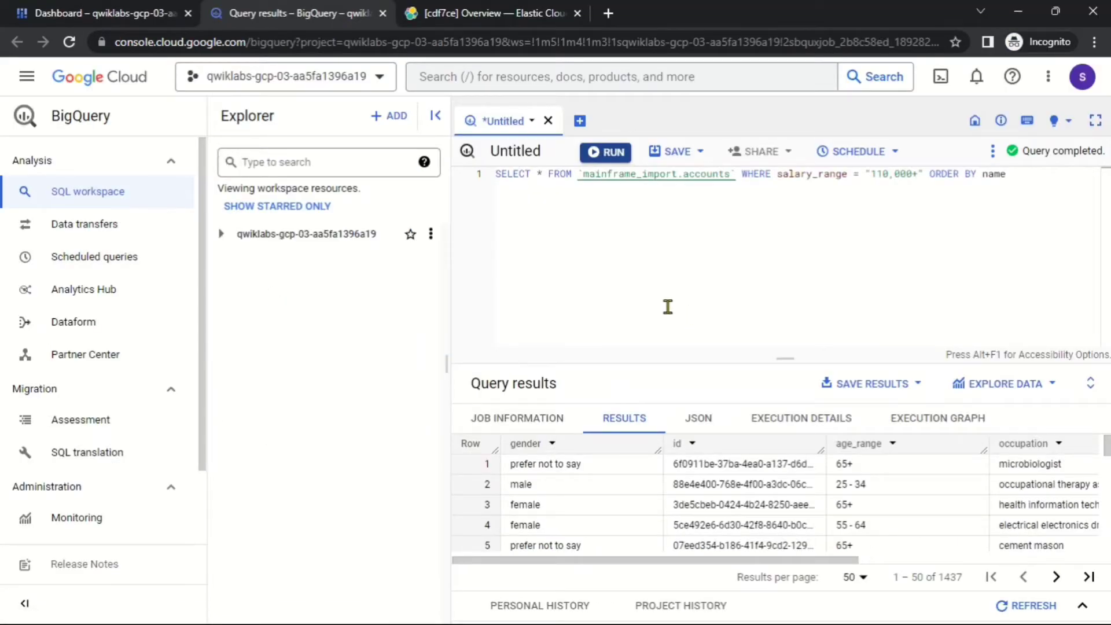
{"action": "left_click", "coordinate": [457, 13]}
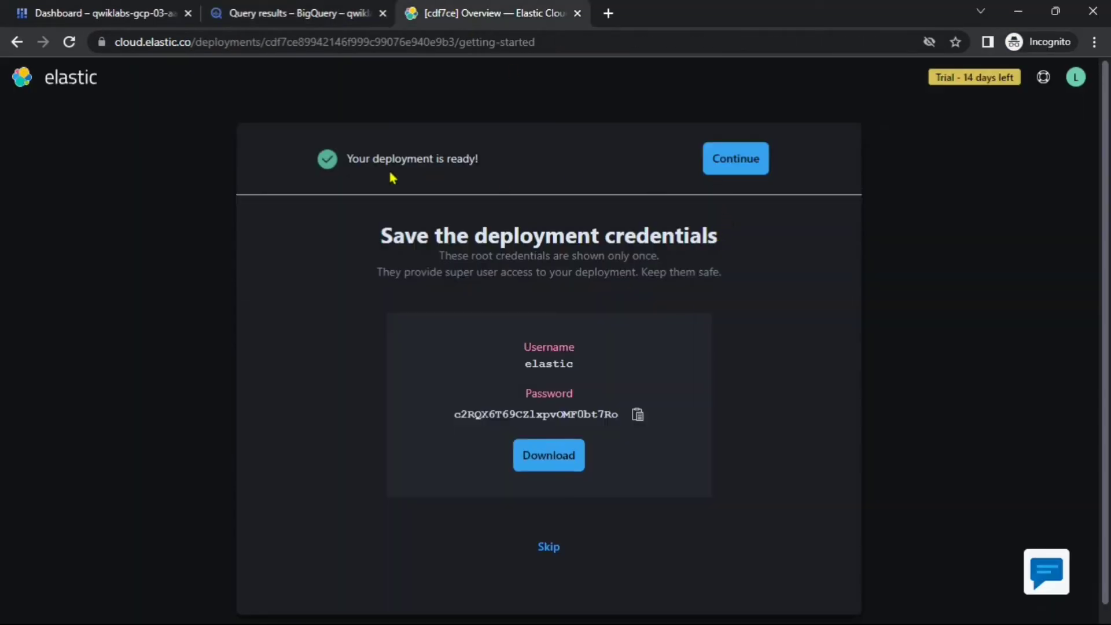
{"action": "left_click", "coordinate": [727, 158]}
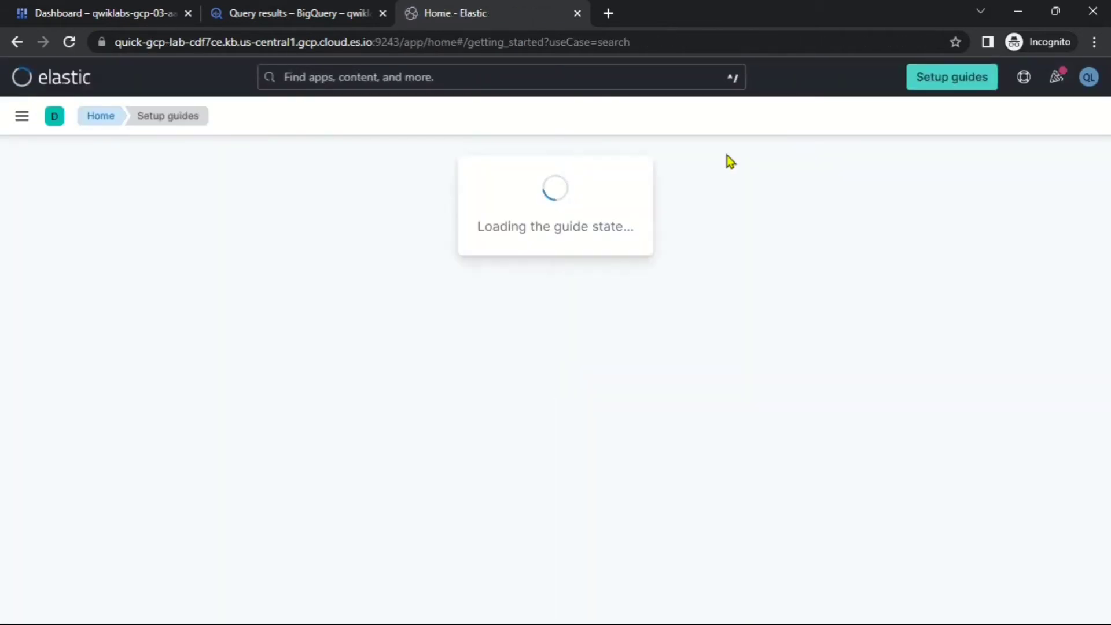
{"action": "left_click", "coordinate": [14, 122]}
{"action": "scroll", "coordinate": [106, 457], "scroll_direction": "down", "scroll_amount": 10}
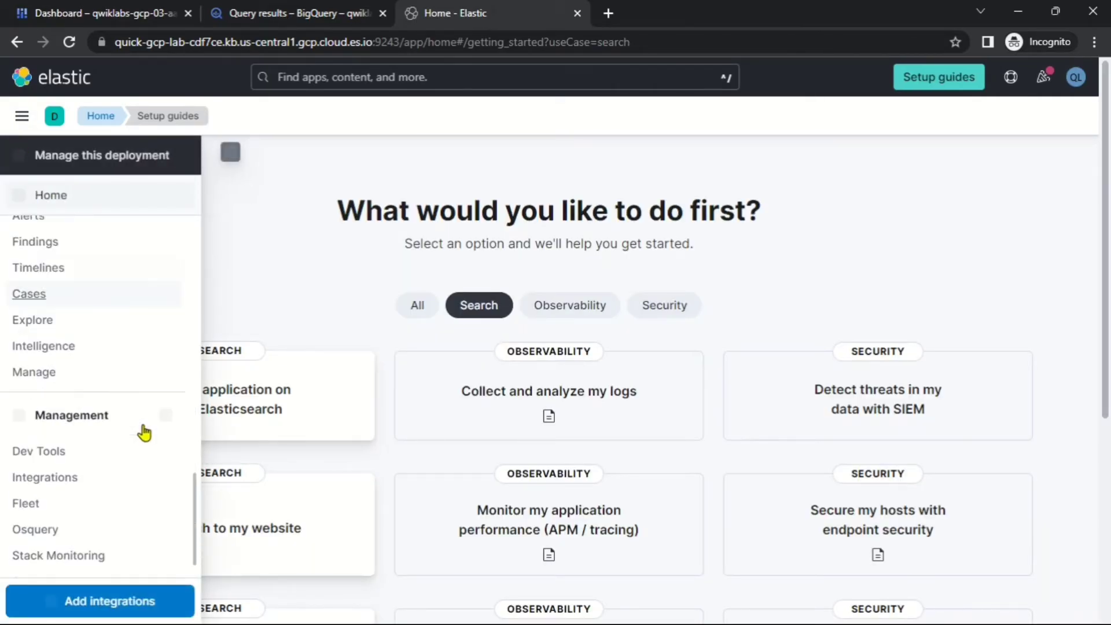
{"action": "left_click", "coordinate": [86, 557]}
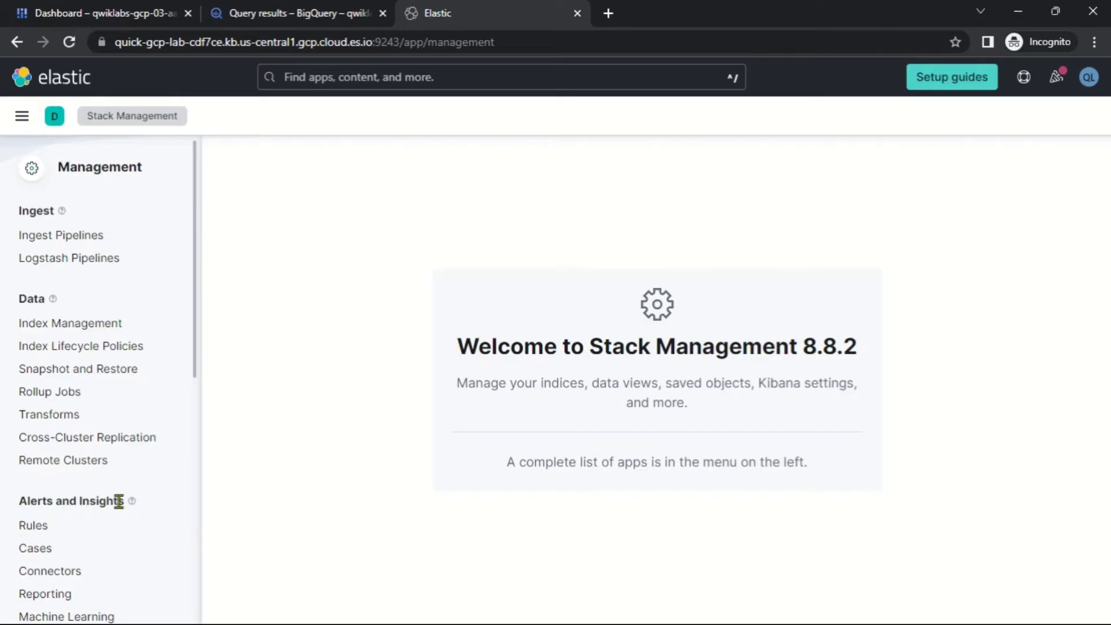
{"action": "scroll", "coordinate": [119, 501], "scroll_direction": "down", "scroll_amount": 5}
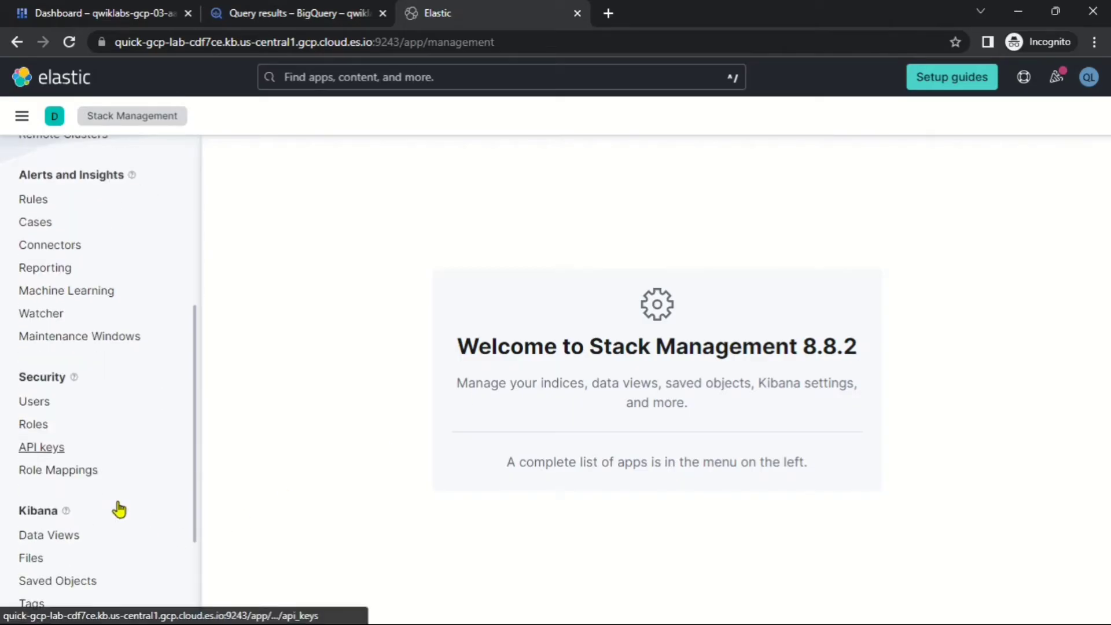
{"action": "left_click", "coordinate": [38, 448]}
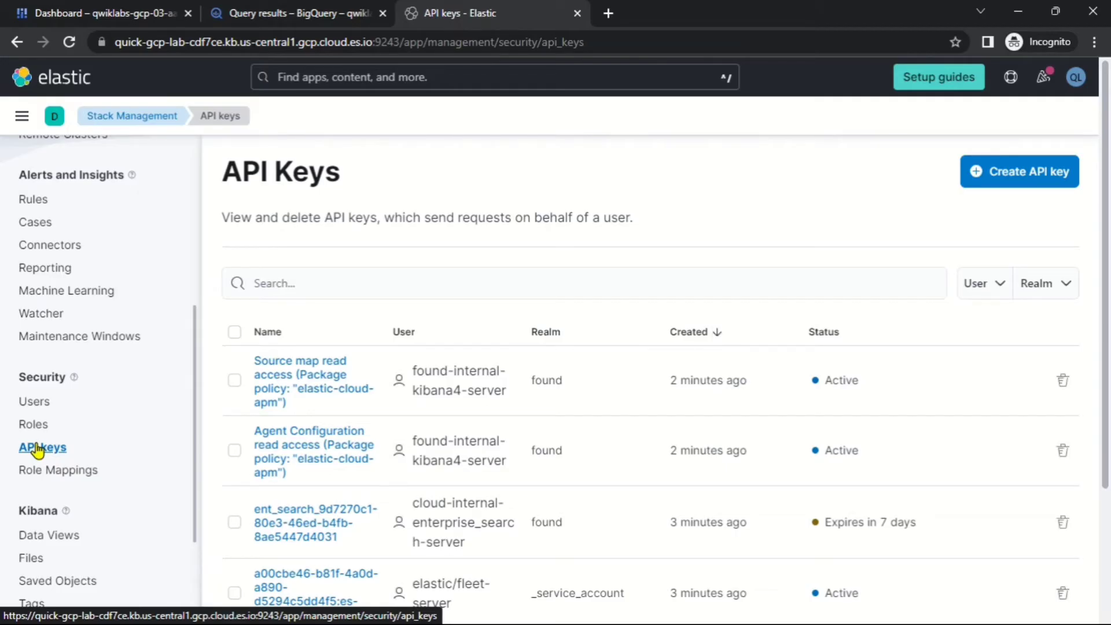
- Create an Elastic API key named bigquery-import, copying the name from the lab's Task 1 instructions
{"action": "left_click", "coordinate": [1034, 175]}
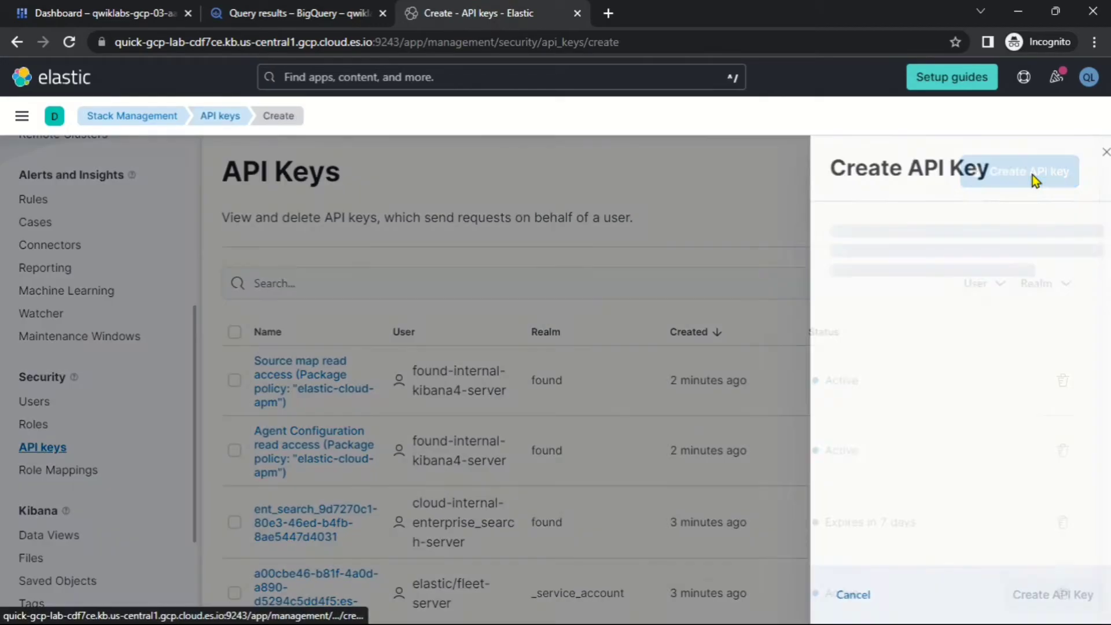
{"action": "key", "text": "alt+Tab"}
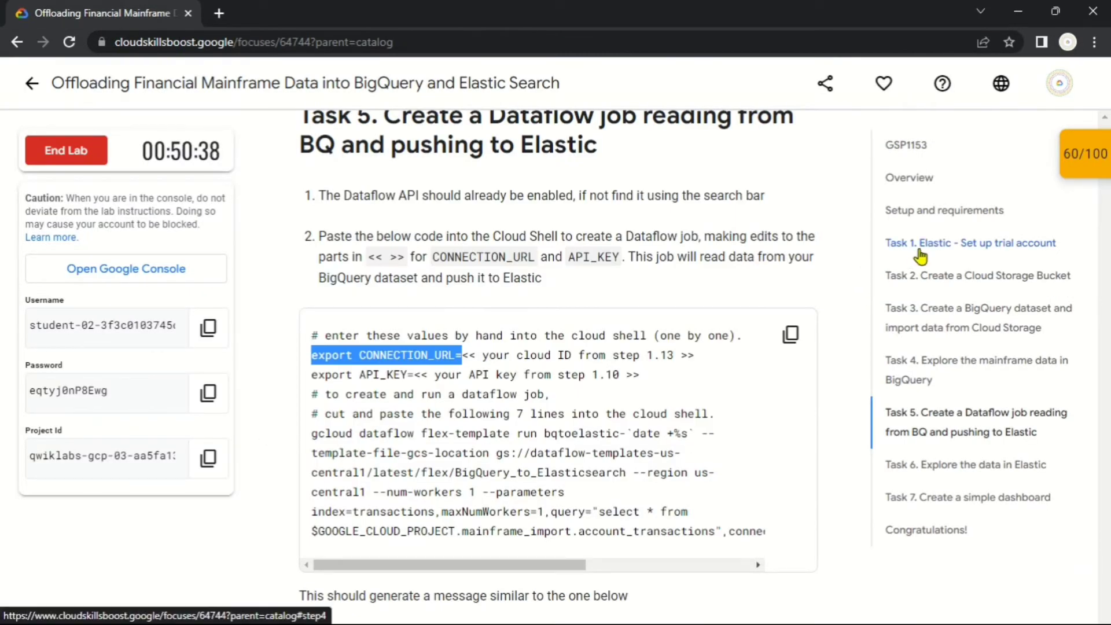
{"action": "left_click", "coordinate": [920, 255]}
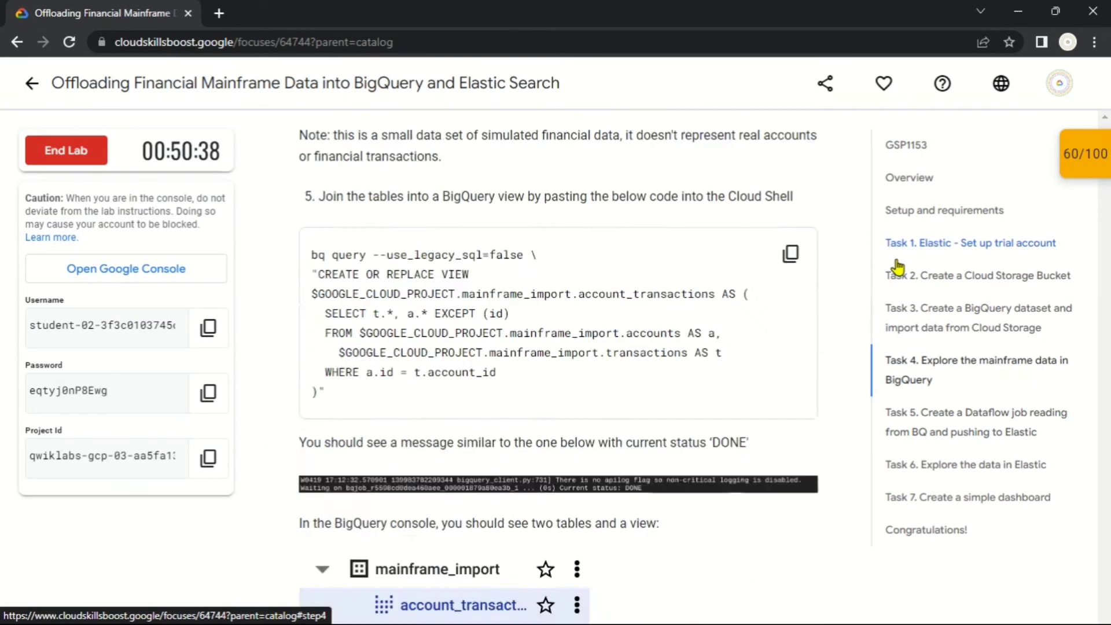
{"action": "scroll", "coordinate": [579, 347], "scroll_direction": "down", "scroll_amount": 10}
{"action": "scroll", "coordinate": [519, 321], "scroll_direction": "down", "scroll_amount": 20}
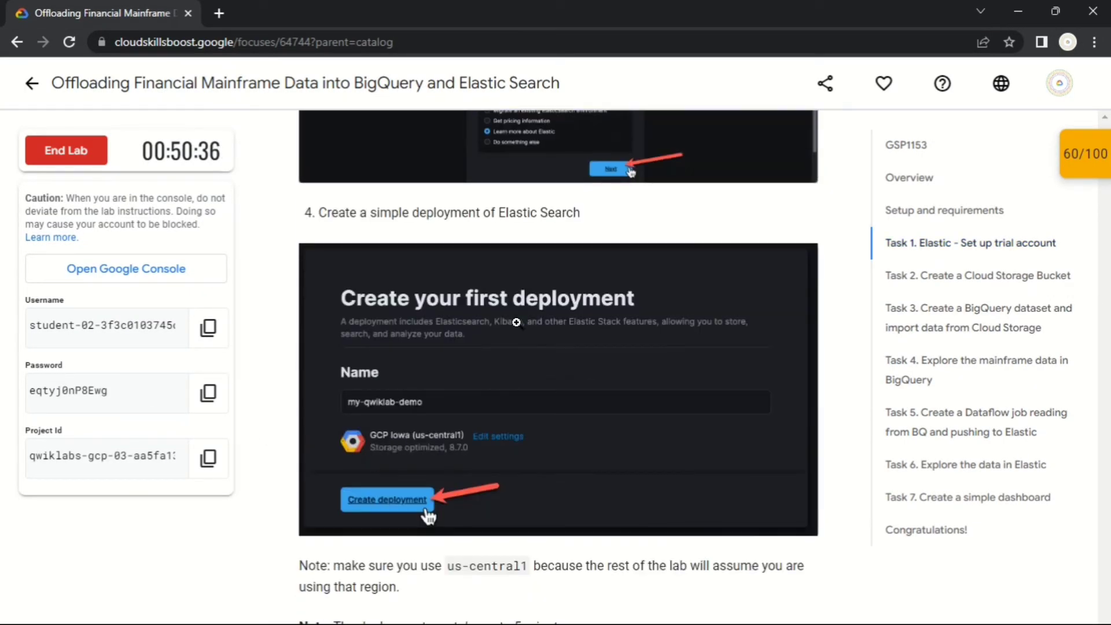
{"action": "scroll", "coordinate": [517, 323], "scroll_direction": "down", "scroll_amount": 12}
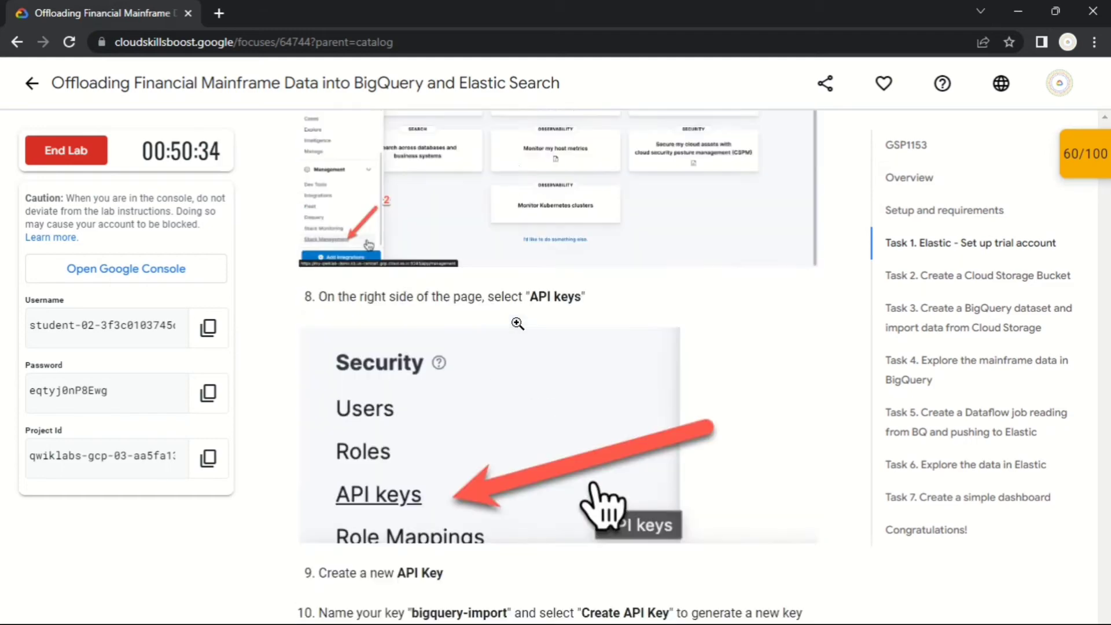
{"action": "left_click_drag", "start_coordinate": [414, 320], "coordinate": [510, 319]}
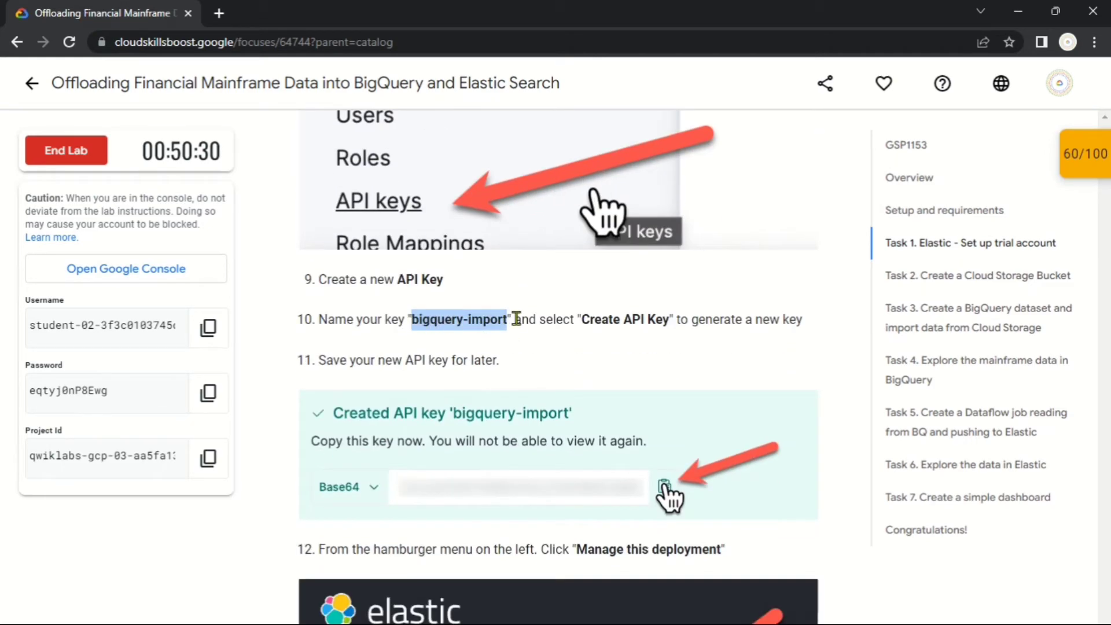
{"action": "key", "text": "ctrl+c"}
{"action": "key", "text": "alt+Tab"}
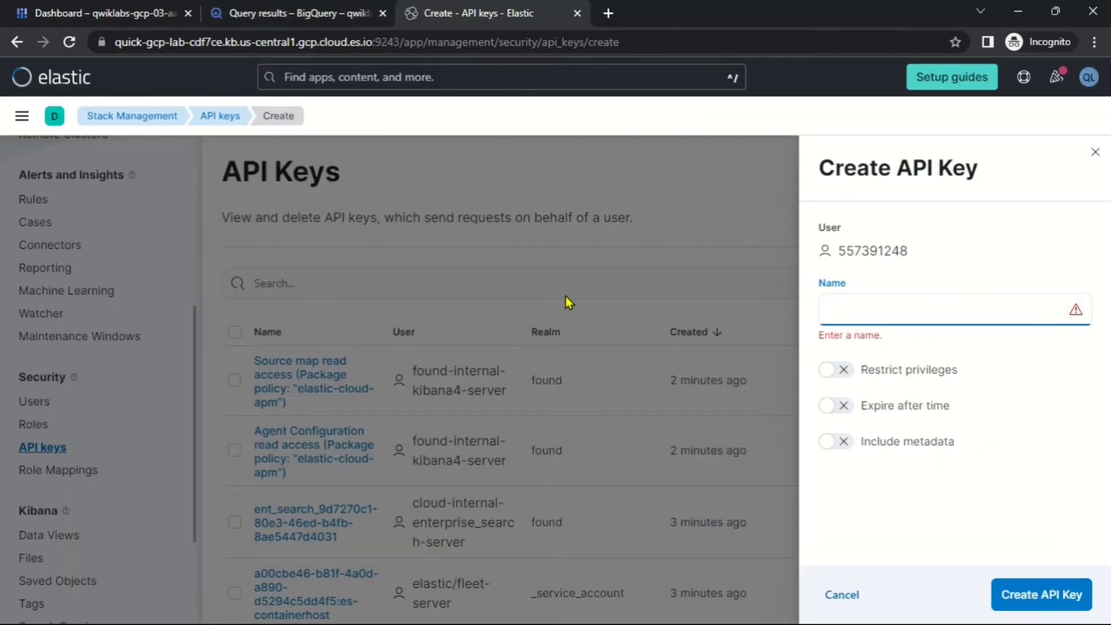
{"action": "key", "text": "ctrl+v"}
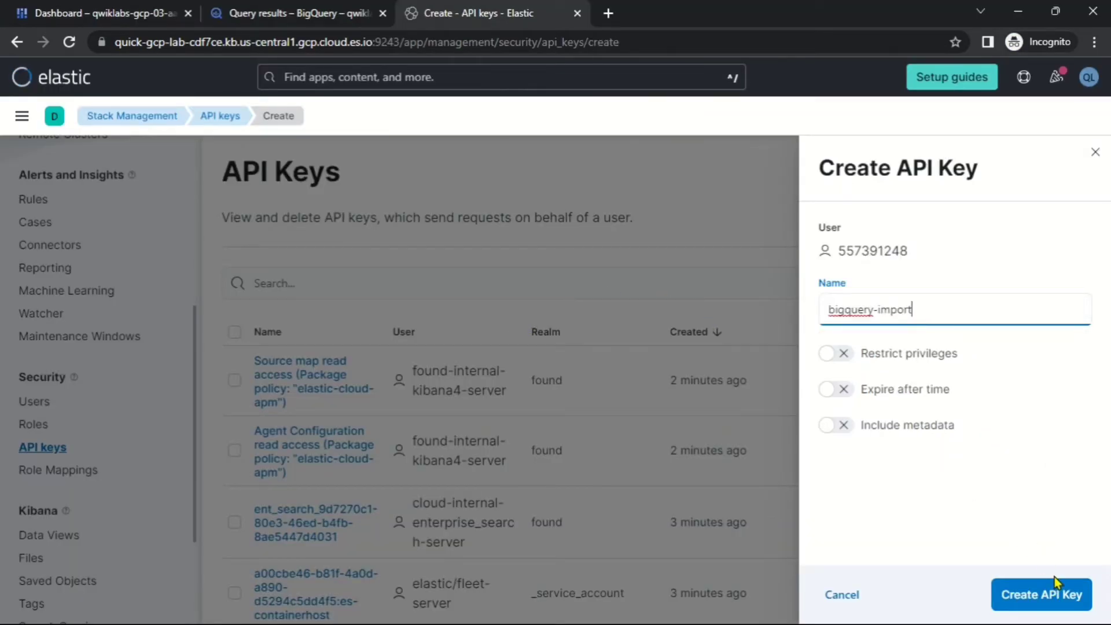
{"action": "left_click", "coordinate": [1056, 591]}
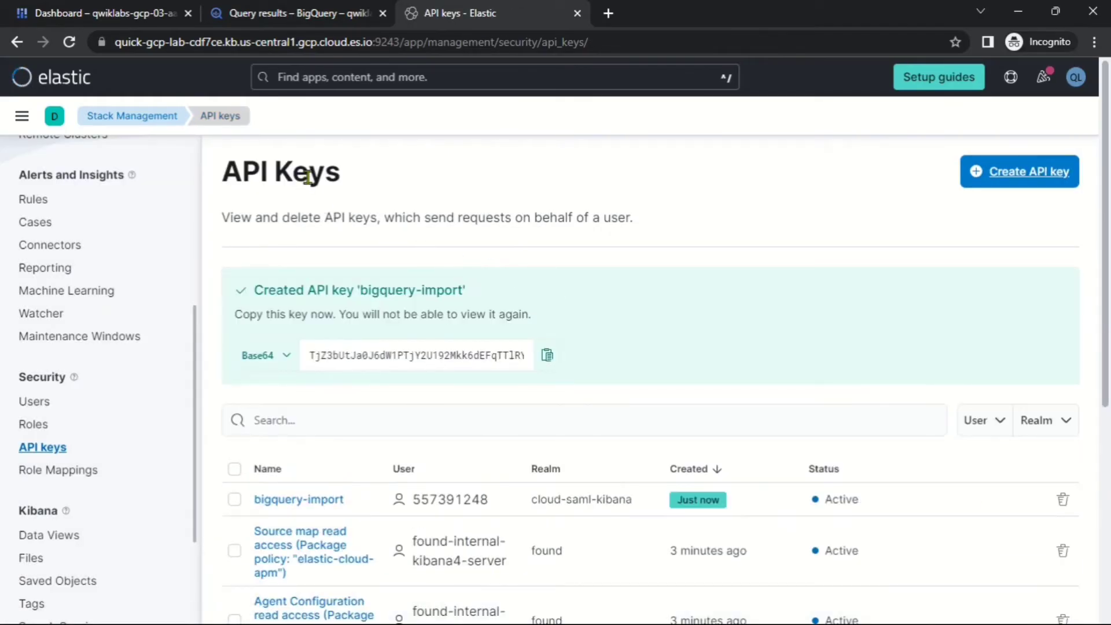
- Open a blank Notepad document and enter the label "API Key :"
{"action": "left_click_drag", "start_coordinate": [308, 177], "coordinate": [224, 177]}
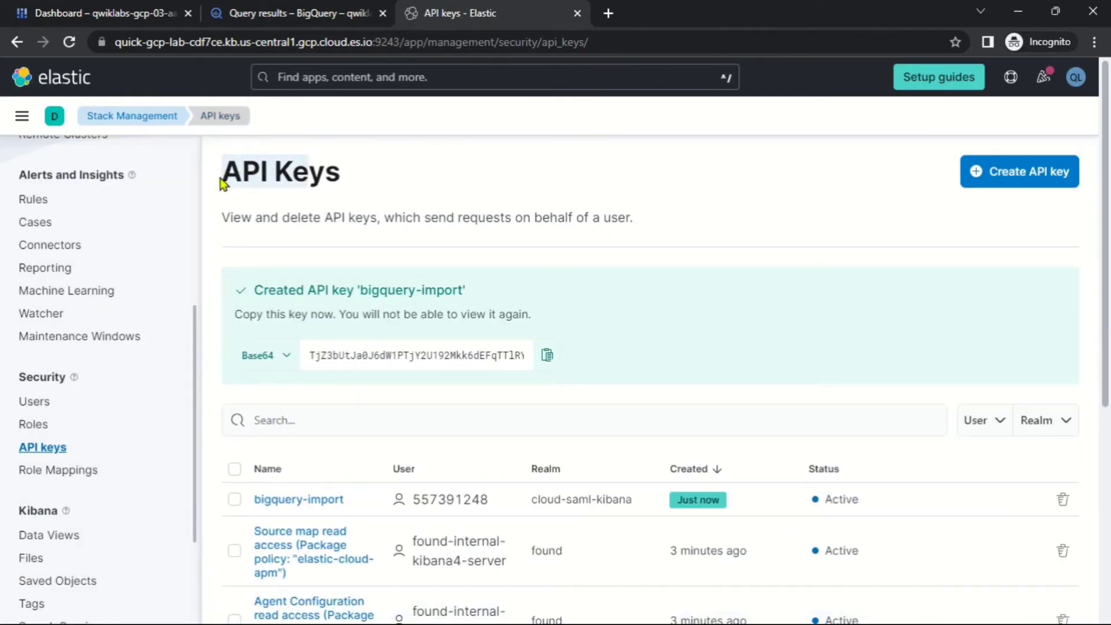
{"action": "key", "text": "alt+Tab"}
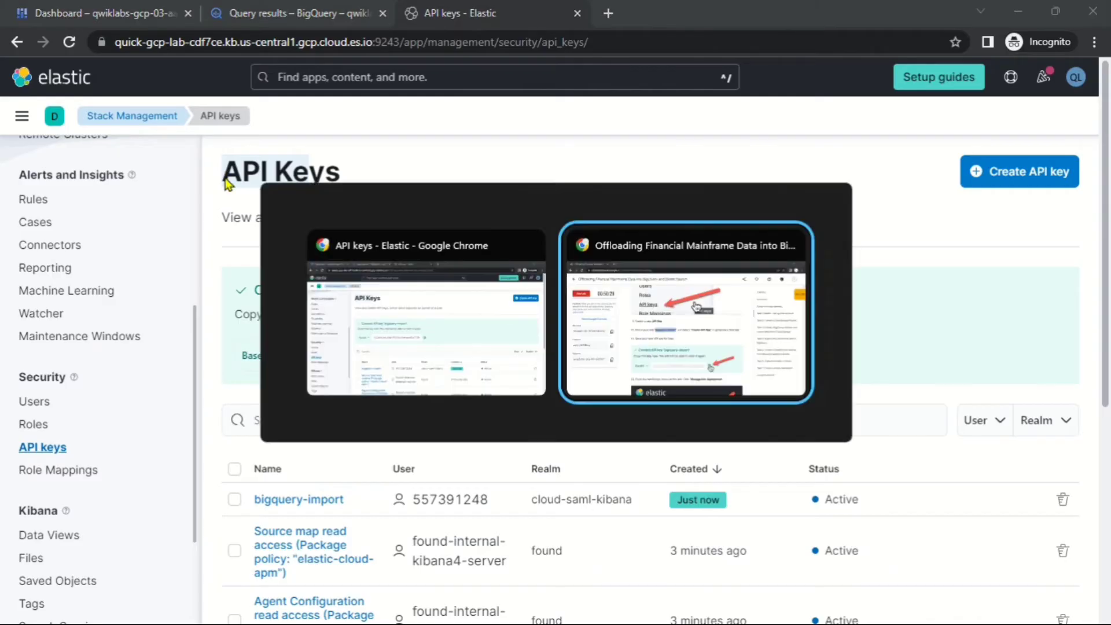
{"action": "key", "text": "alt+Tab"}
{"action": "key", "text": "super"}
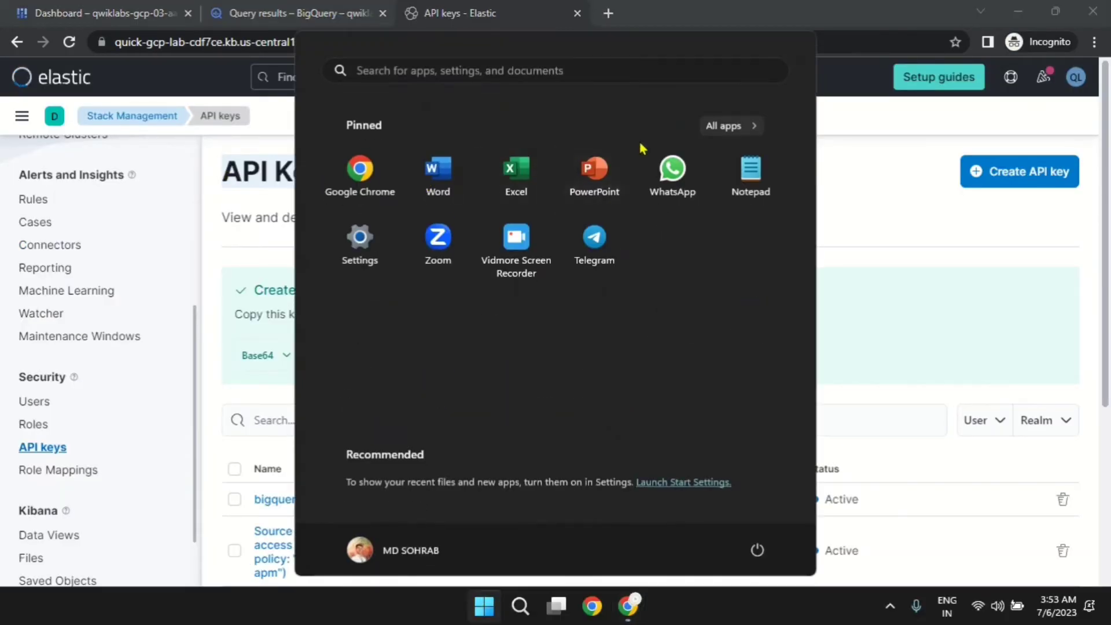
{"action": "left_click", "coordinate": [751, 169]}
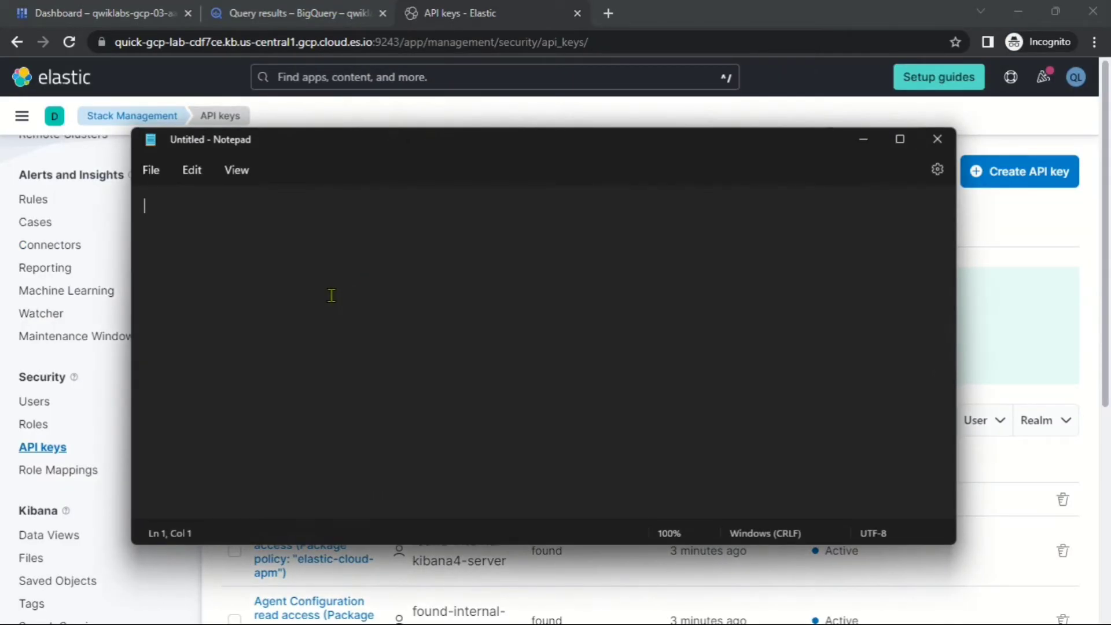
{"action": "type", "text": "API Ke"}
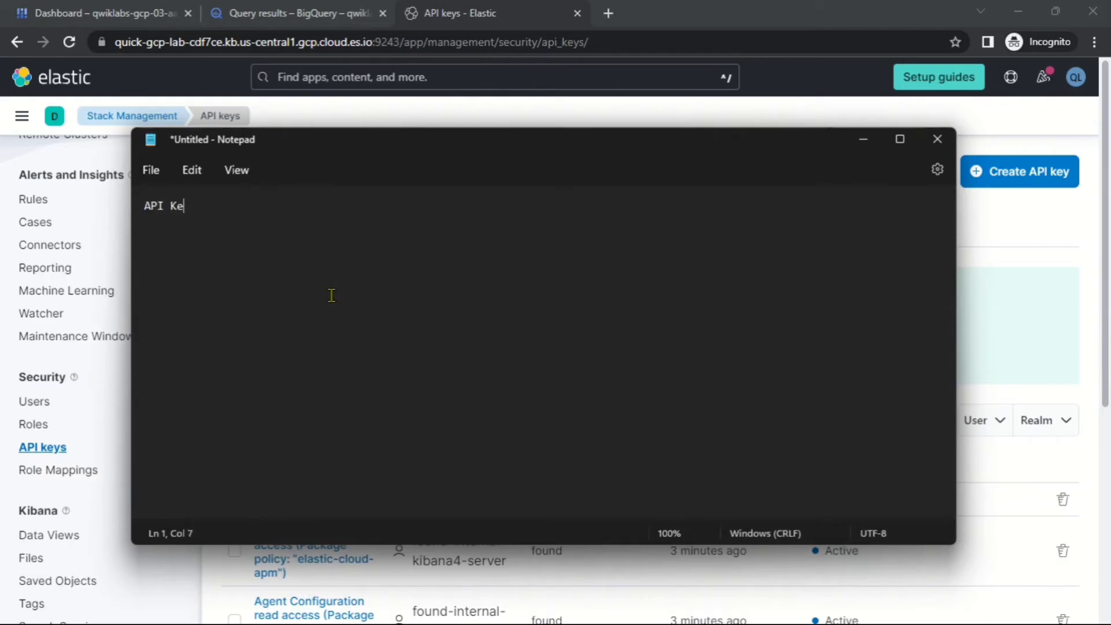
{"action": "type", "text": "y :"}
- Copy the new Base64 API key from Elastic and paste it after its label in Notepad
{"action": "key", "text": "alt+Tab"}
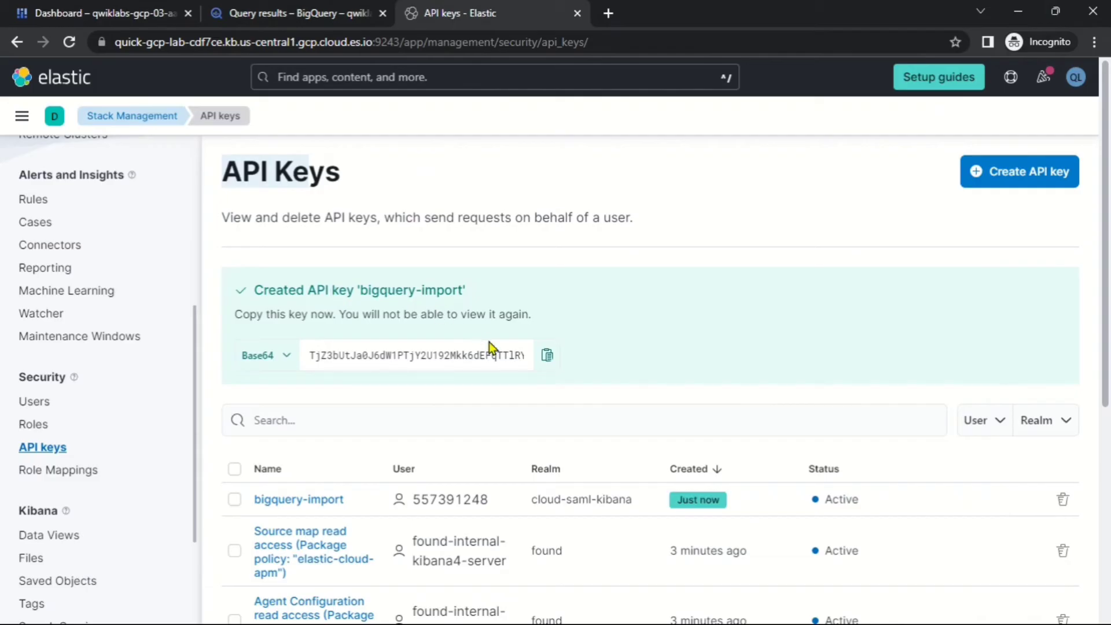
{"action": "left_click", "coordinate": [555, 357]}
{"action": "key", "text": "alt+Tab"}
{"action": "key", "text": "ctrl+v"}
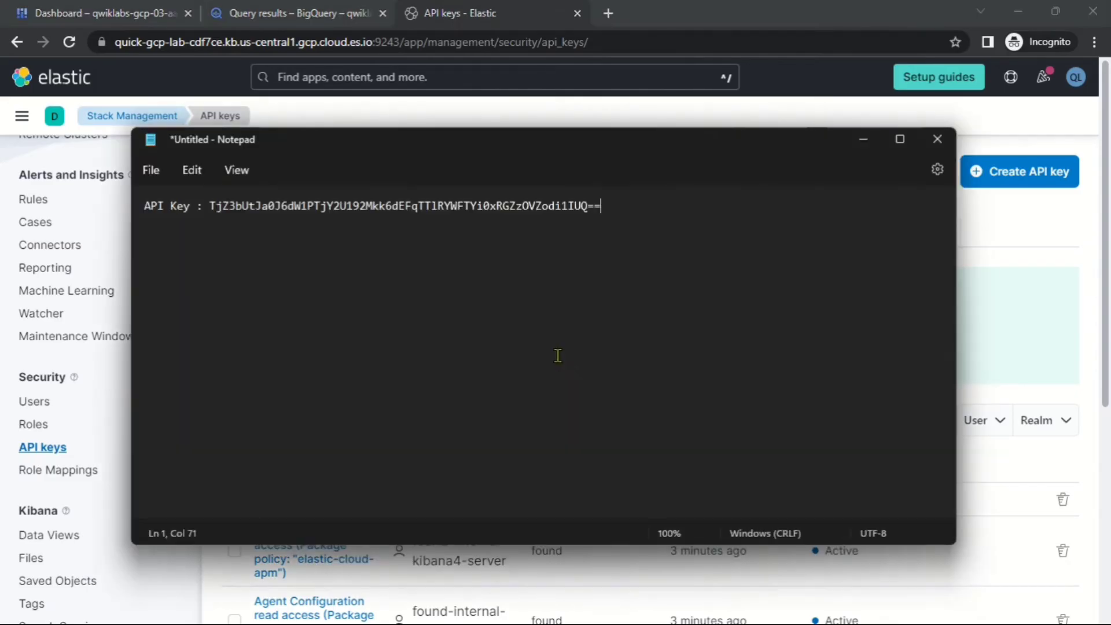
- Open the management page of the current Elastic deployment and close the health page tour
{"action": "key", "text": "alt+Tab"}
{"action": "scroll", "coordinate": [124, 258], "scroll_direction": "up", "scroll_amount": 5}
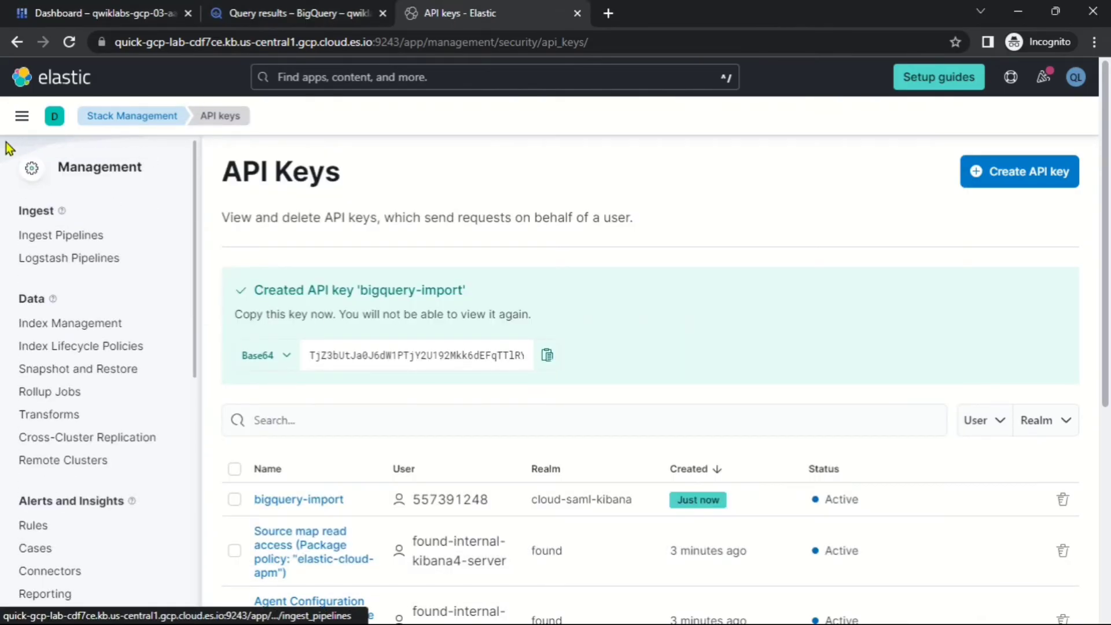
{"action": "left_click", "coordinate": [13, 118]}
{"action": "left_click", "coordinate": [87, 165]}
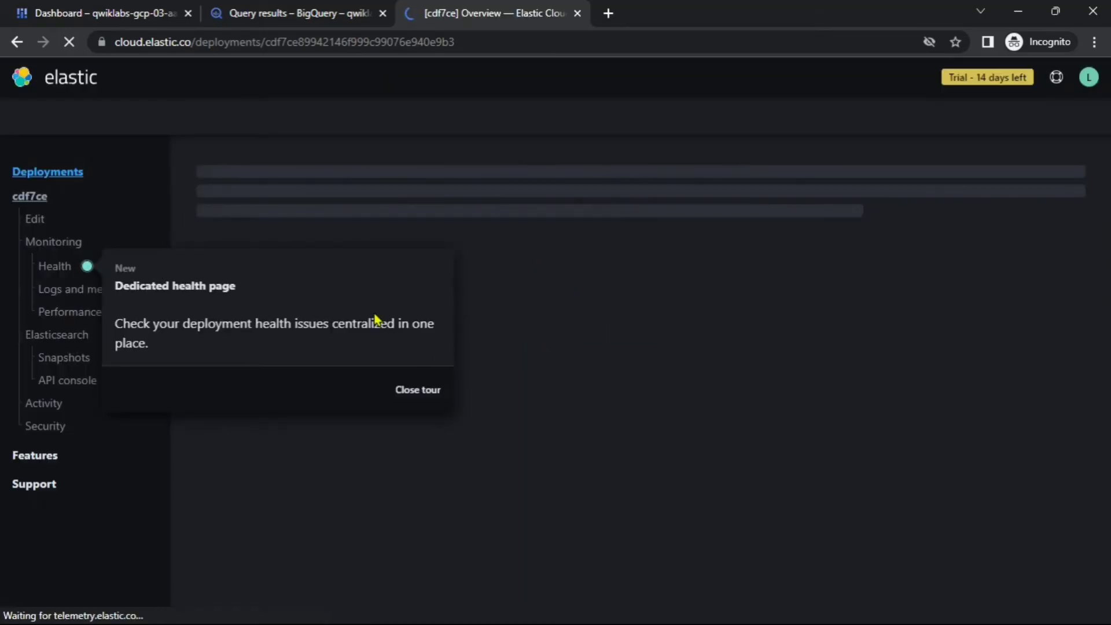
{"action": "left_click", "coordinate": [438, 403]}
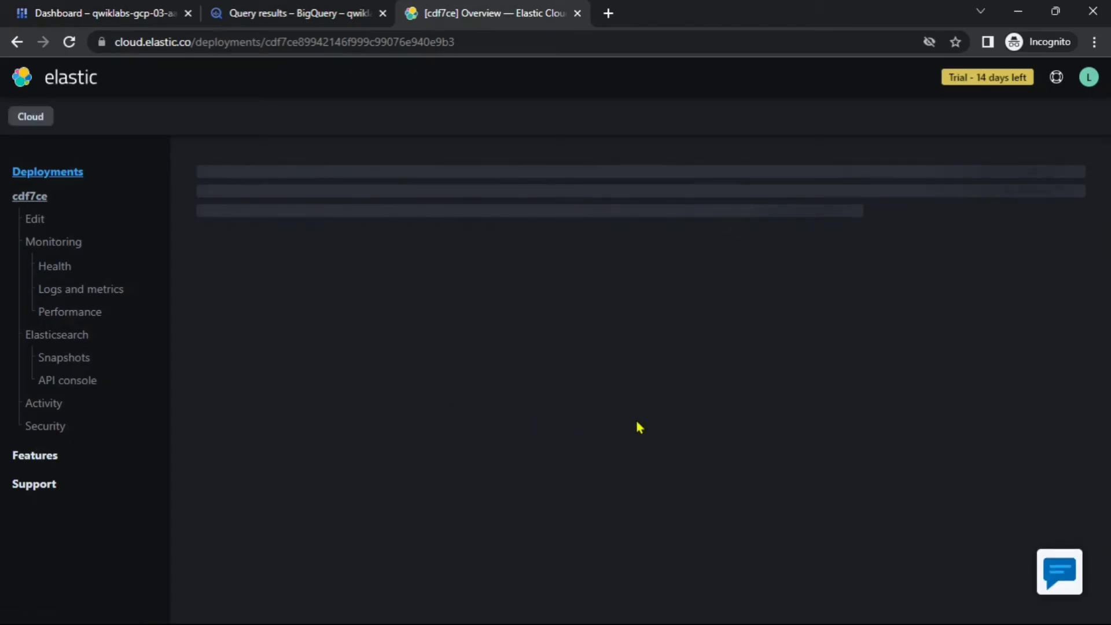
- Find the Cloud ID instruction in the lab's Task 1 and add a "Cloud ID :" label below the API key in Notepad
{"action": "key", "text": "alt+Tab"}
{"action": "key", "text": "alt+Tab"}
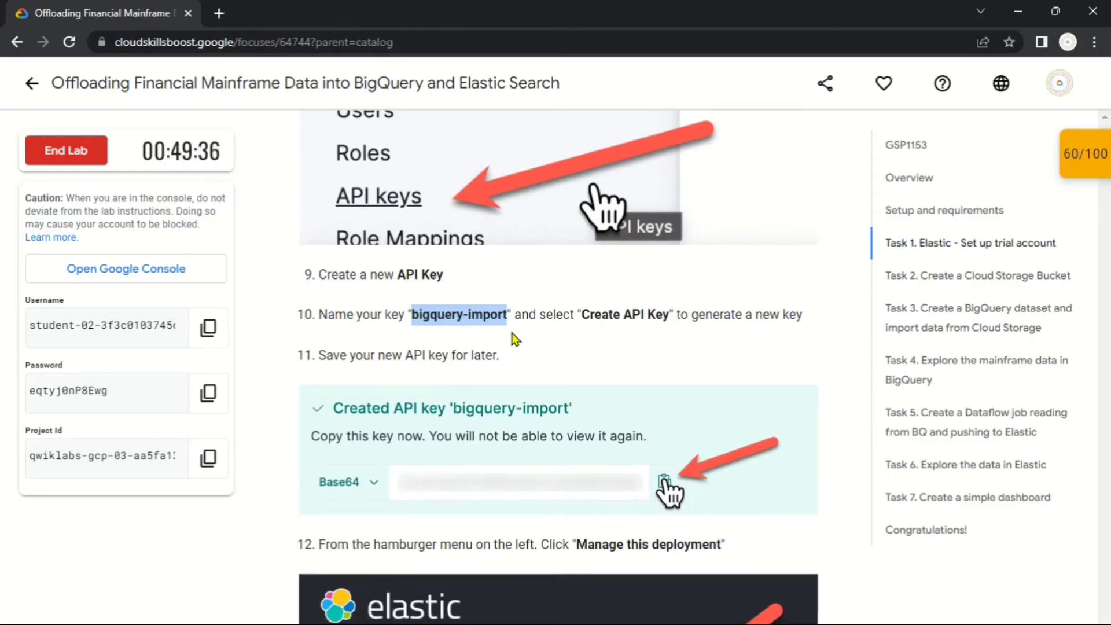
{"action": "scroll", "coordinate": [511, 332], "scroll_direction": "down", "scroll_amount": 5}
{"action": "scroll", "coordinate": [429, 332], "scroll_direction": "down", "scroll_amount": 5}
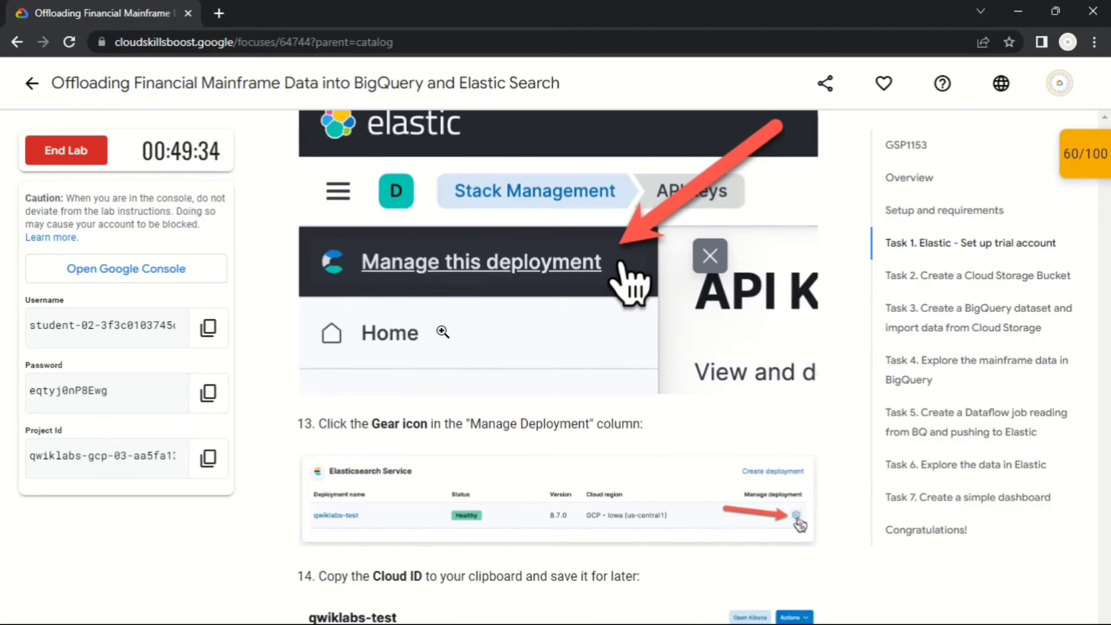
{"action": "scroll", "coordinate": [429, 331], "scroll_direction": "down", "scroll_amount": 5}
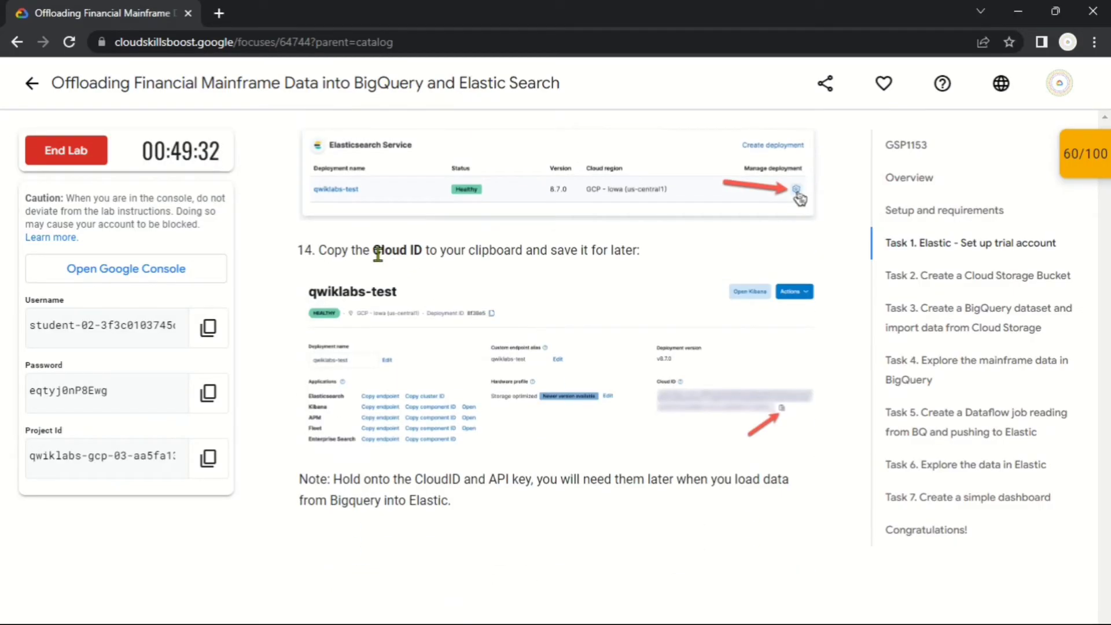
{"action": "left_click_drag", "start_coordinate": [374, 253], "coordinate": [422, 252]}
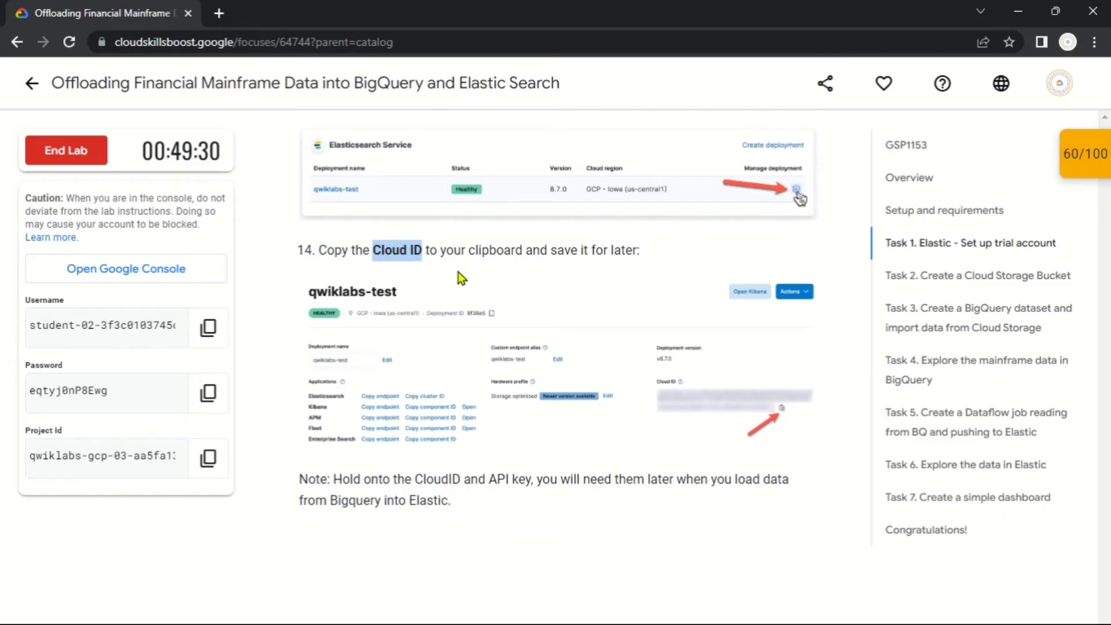
{"action": "key", "text": "alt+Tab"}
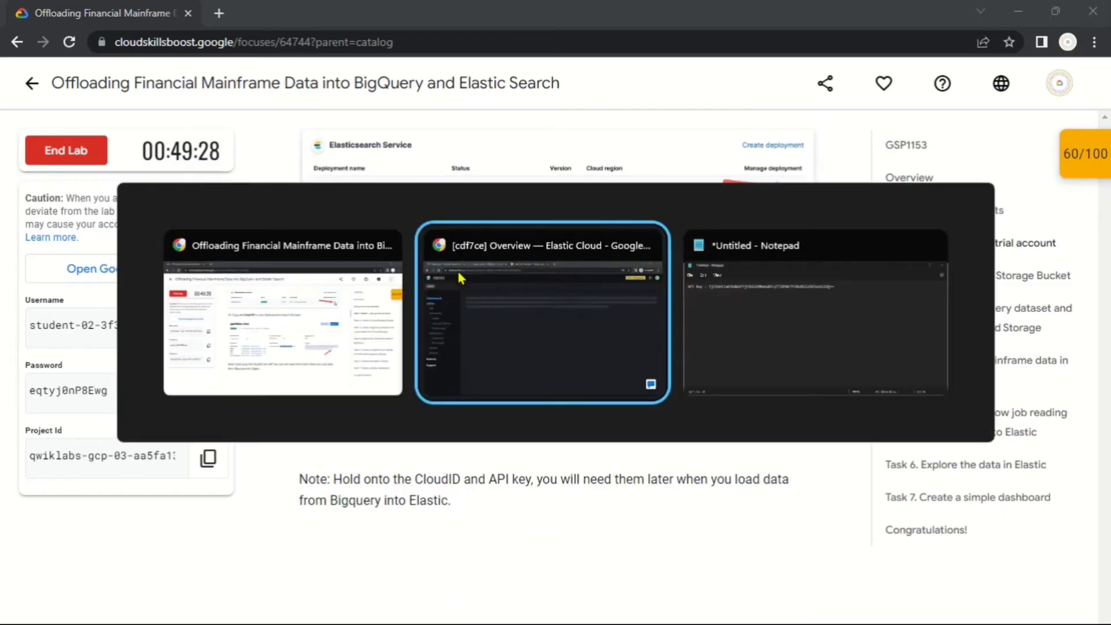
{"action": "key", "text": "alt+Tab"}
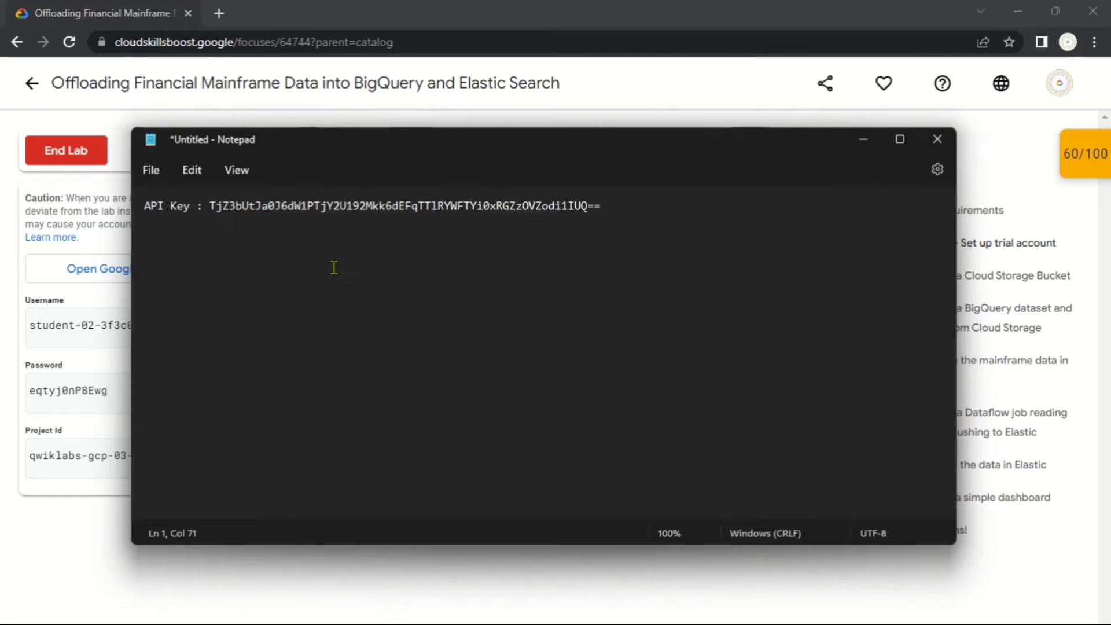
{"action": "key", "text": "Return"}
{"action": "type", "text": "Cloud ID :"}
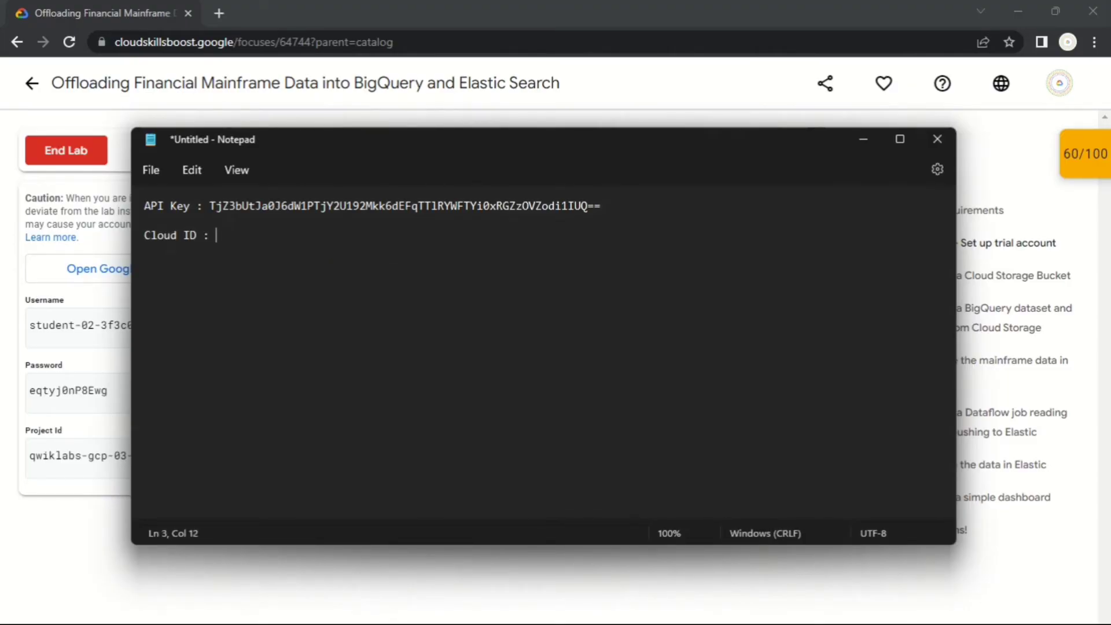
- Copy the Cloud ID of the quick-gcp-lab deployment and paste it after its label in Notepad
{"action": "key", "text": "alt+Tab"}
{"action": "key", "text": "Tab"}
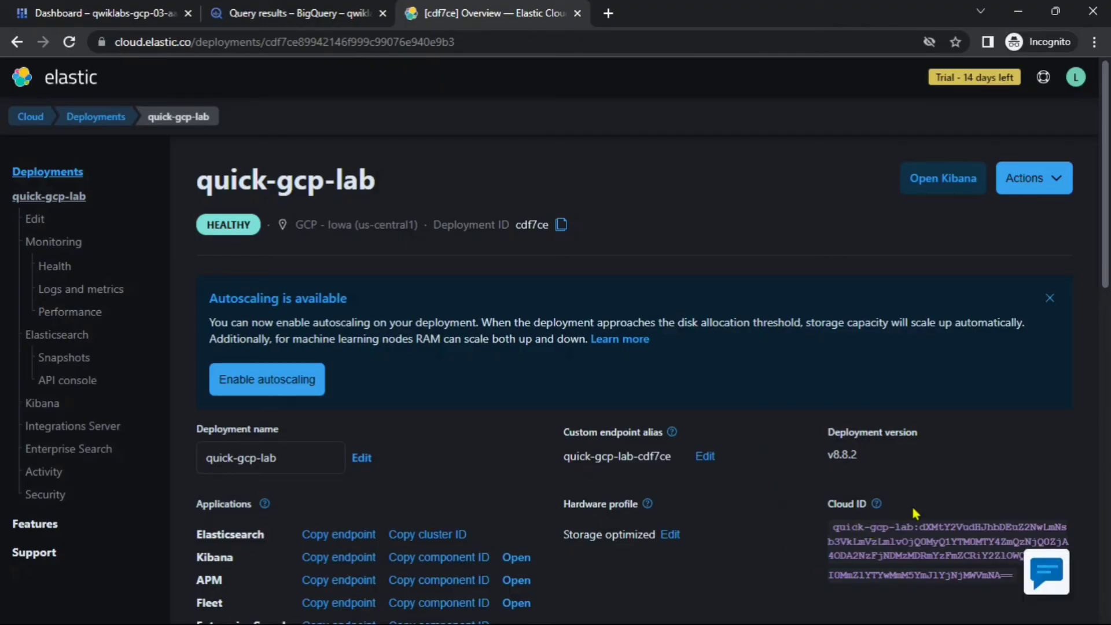
{"action": "scroll", "coordinate": [926, 498], "scroll_direction": "down", "scroll_amount": 3}
{"action": "left_click", "coordinate": [1030, 412]}
{"action": "key", "text": "alt+Tab"}
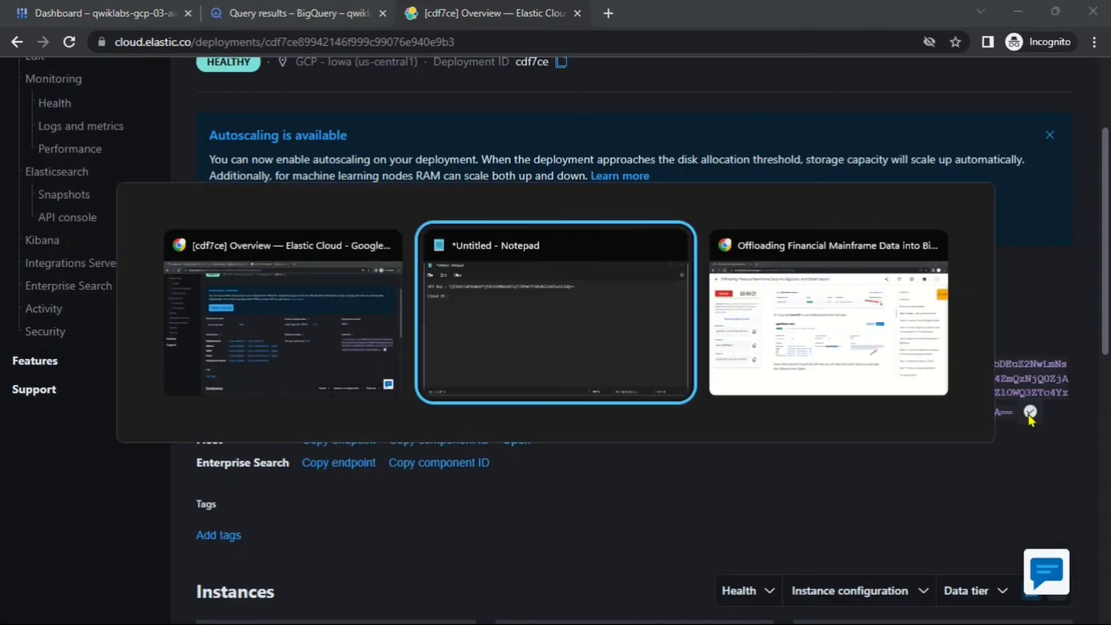
{"action": "key", "text": "ctrl+v"}
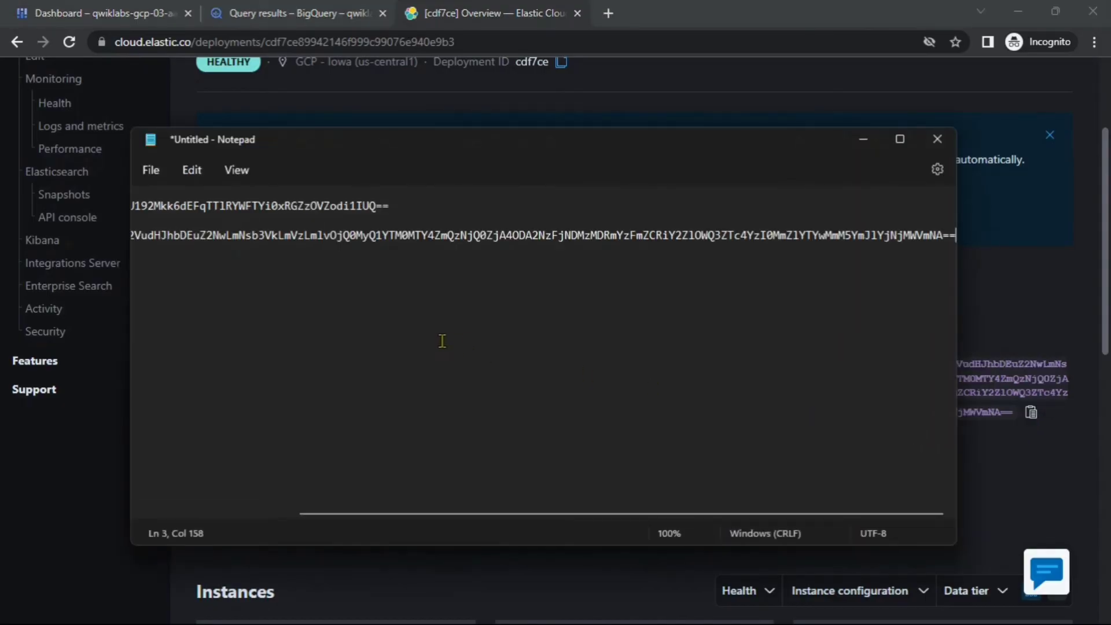
- Copy "export CONNECTION_URL=" from the lab's Task 5 code and paste it at the Cloud Shell prompt
{"action": "key", "text": "alt+Tab"}
{"action": "key", "text": "alt+Tab"}
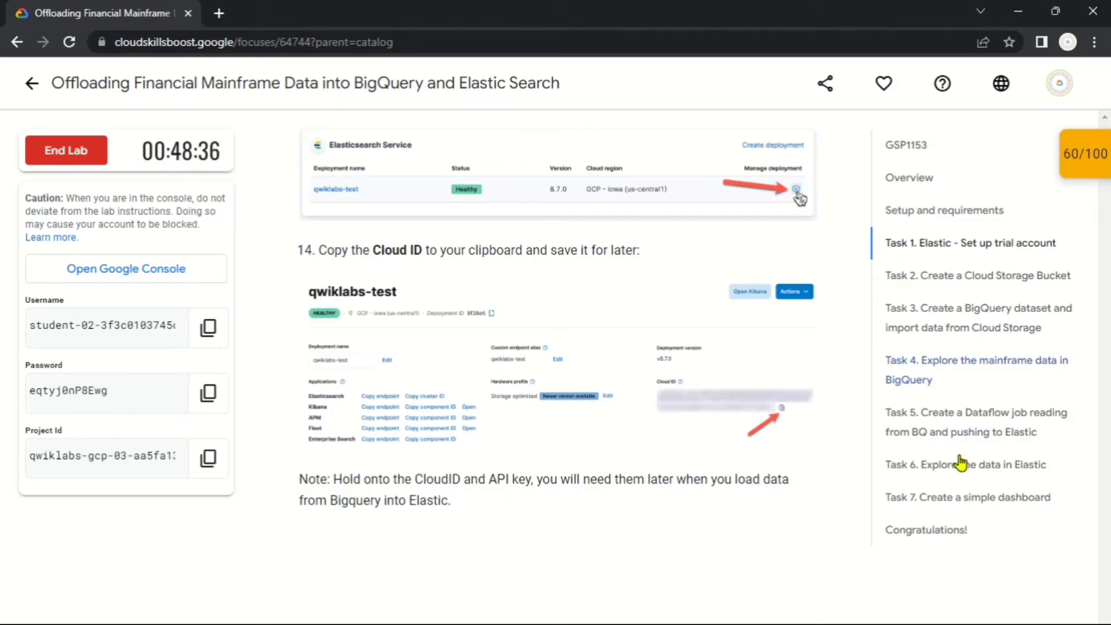
{"action": "left_click", "coordinate": [934, 431]}
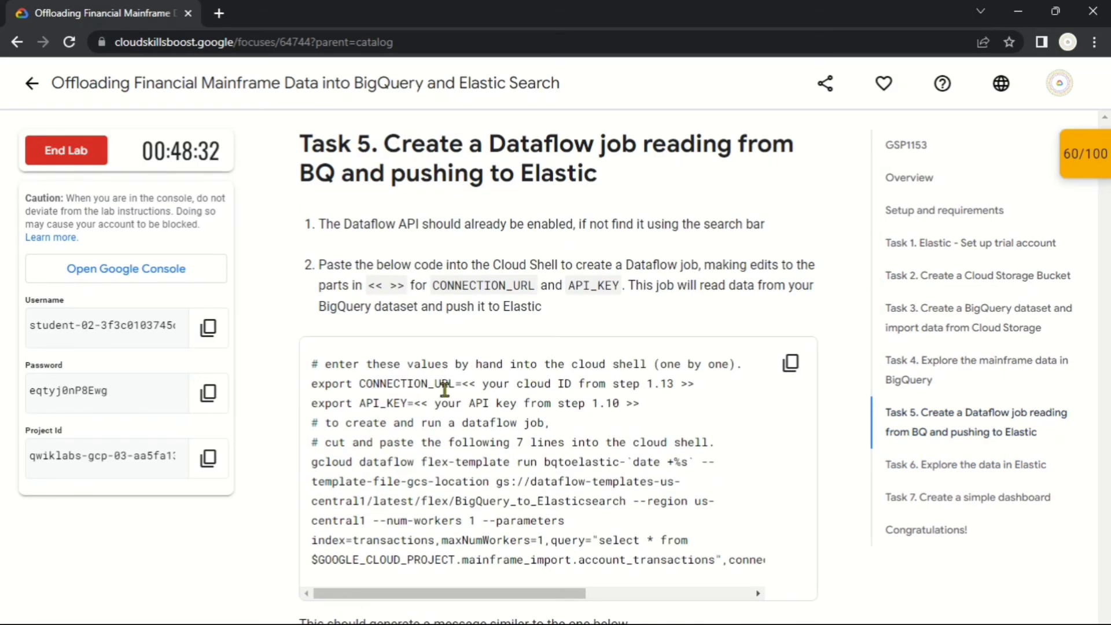
{"action": "left_click_drag", "start_coordinate": [463, 388], "coordinate": [313, 397]}
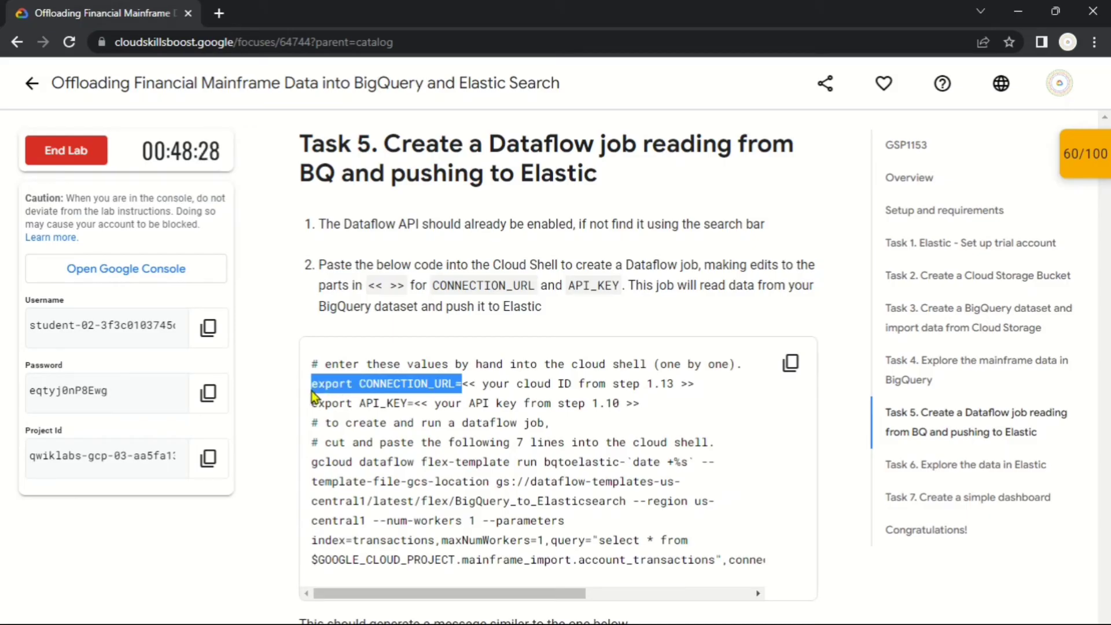
{"action": "key", "text": "alt+Tab"}
{"action": "key", "text": "Tab"}
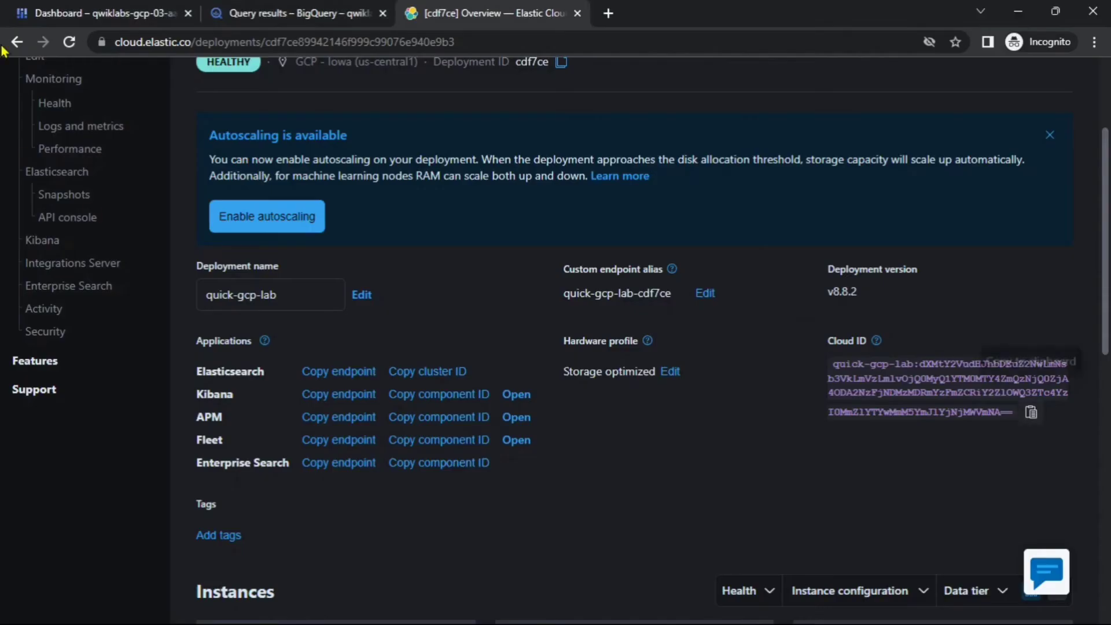
{"action": "left_click", "coordinate": [33, 14]}
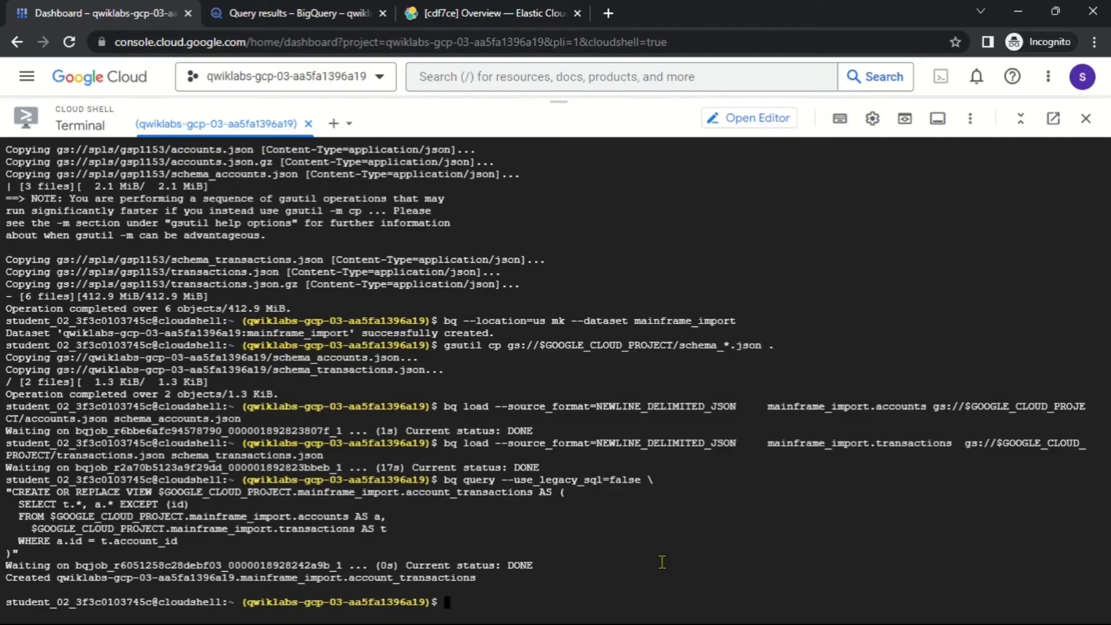
{"action": "key", "text": "ctrl+v"}
- Copy the Cloud ID from Notepad, append it to "export CONNECTION_URL=" at the Cloud Shell prompt and run the command
{"action": "key", "text": "alt+Tab"}
{"action": "key", "text": "Tab"}
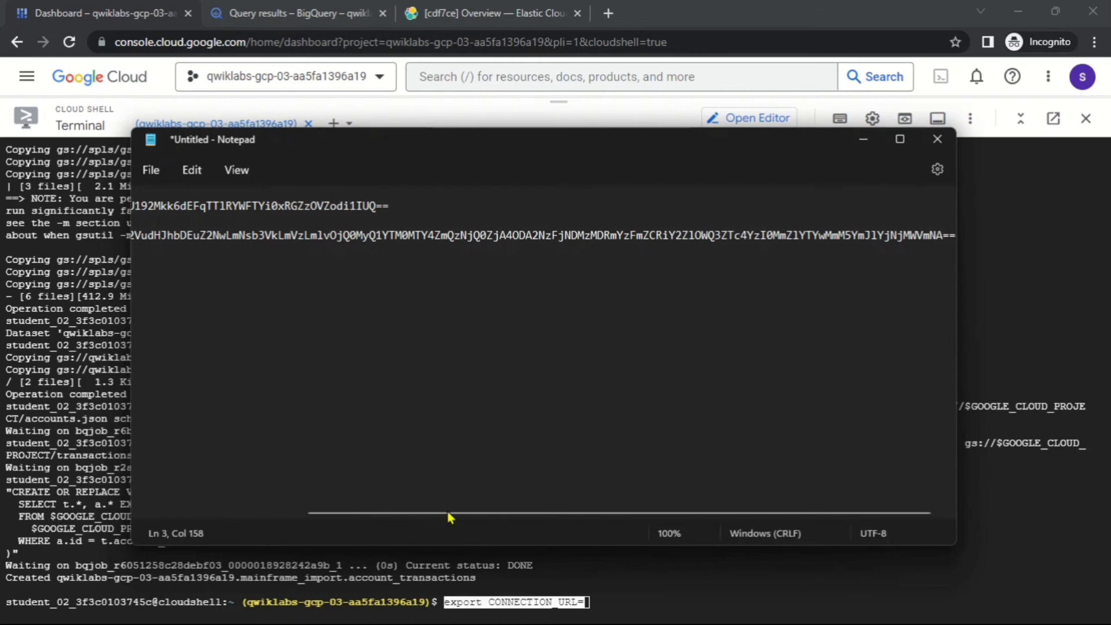
{"action": "left_click_drag", "start_coordinate": [450, 516], "coordinate": [165, 513]}
{"action": "left_click", "coordinate": [215, 238]}
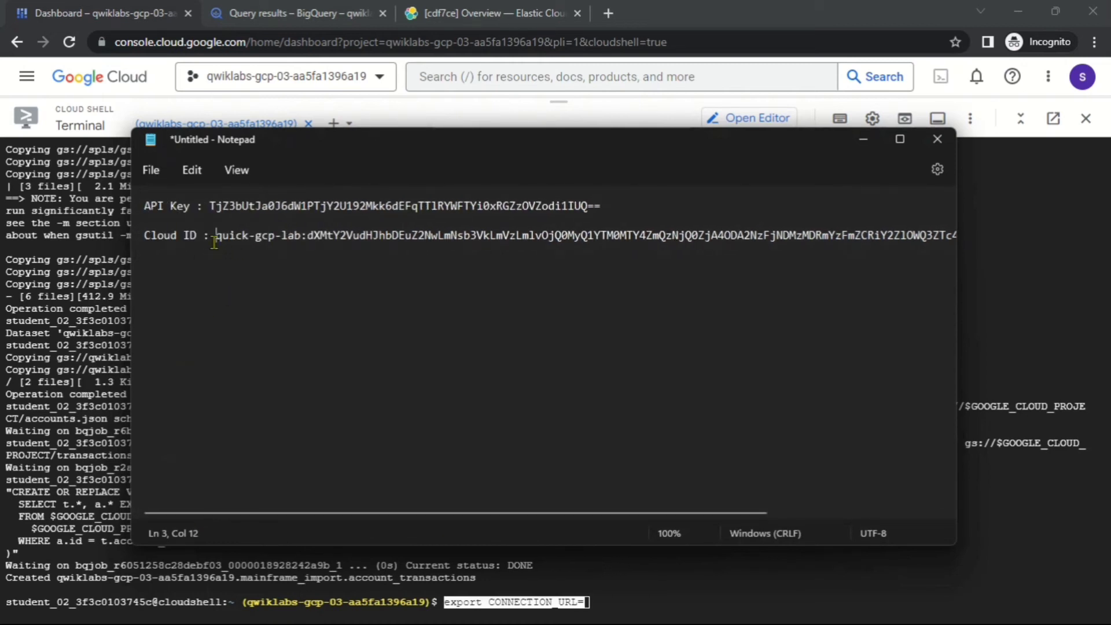
{"action": "key", "text": "shift+End"}
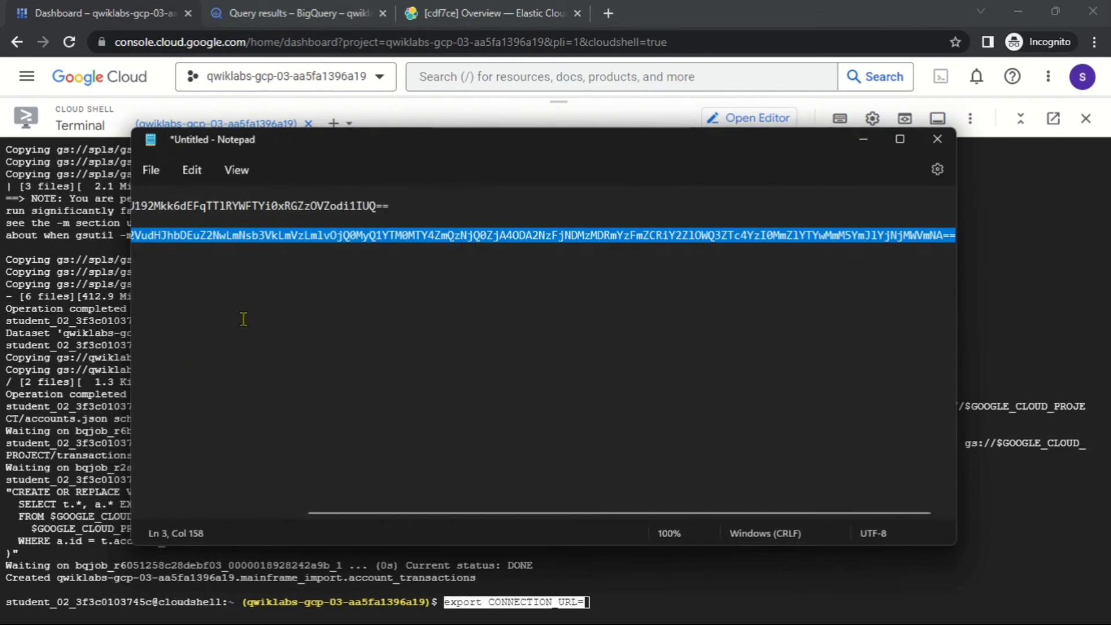
{"action": "key", "text": "alt+Tab"}
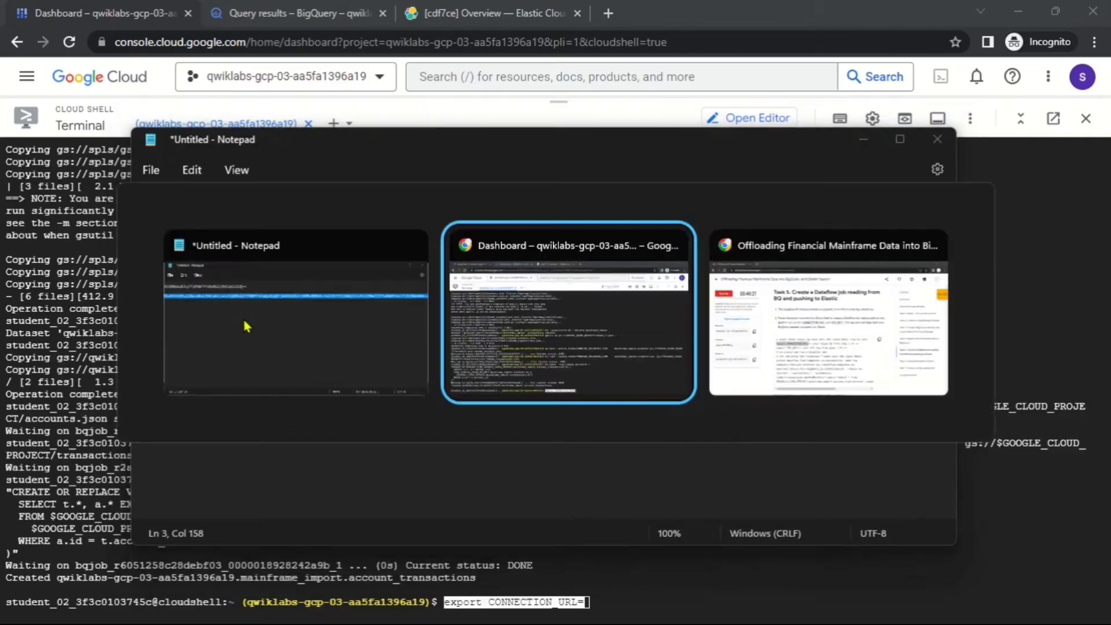
{"action": "key", "text": "ctrl+v"}
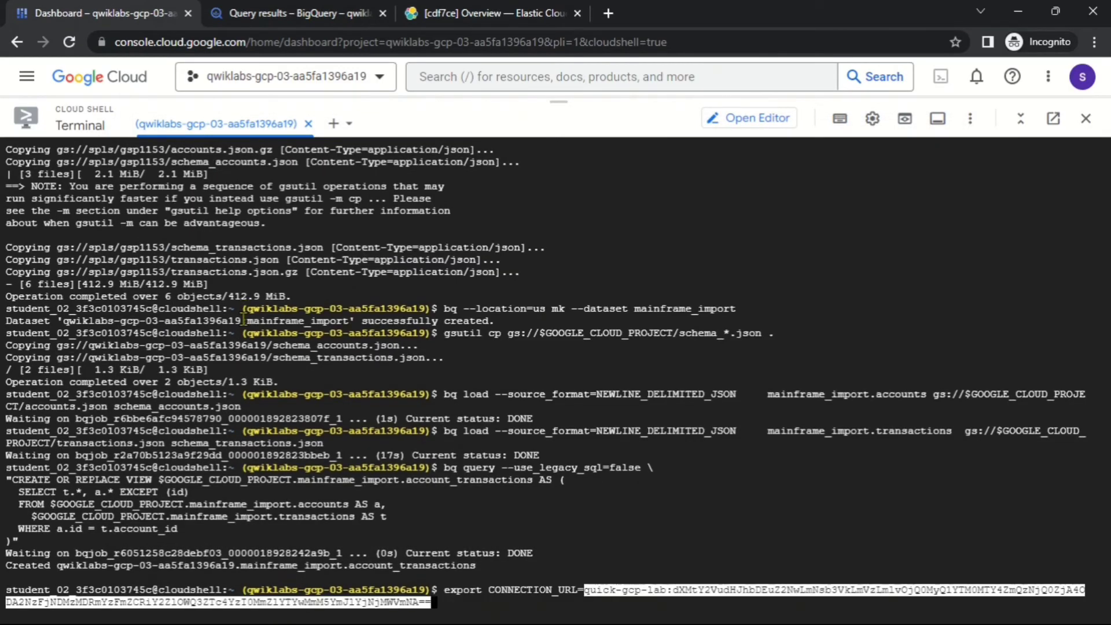
{"action": "key", "text": "Return"}
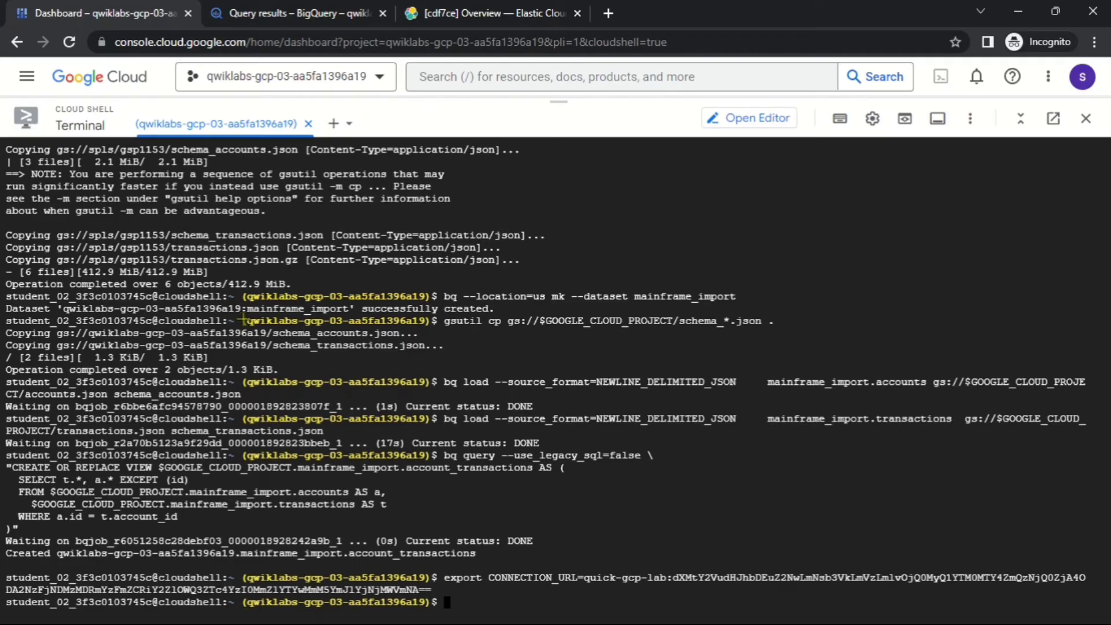
- Copy "export API_KEY=" from the lab's Task 5 code and paste it at the Cloud Shell prompt
{"action": "key", "text": "alt+Tab"}
{"action": "key", "text": "alt+Tab"}
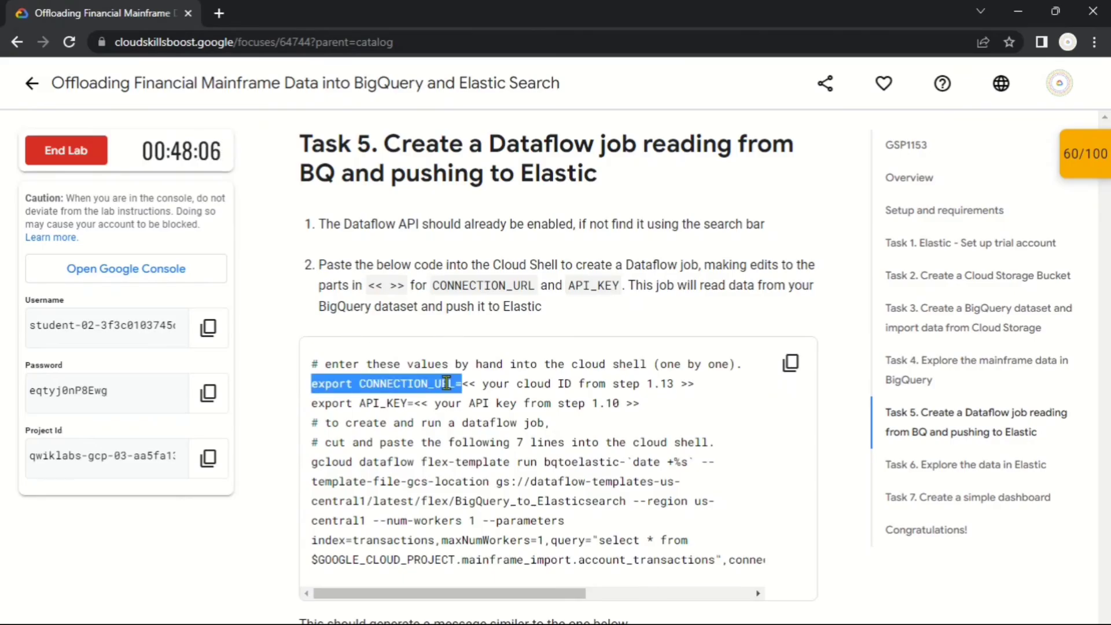
{"action": "left_click_drag", "start_coordinate": [414, 402], "coordinate": [313, 401]}
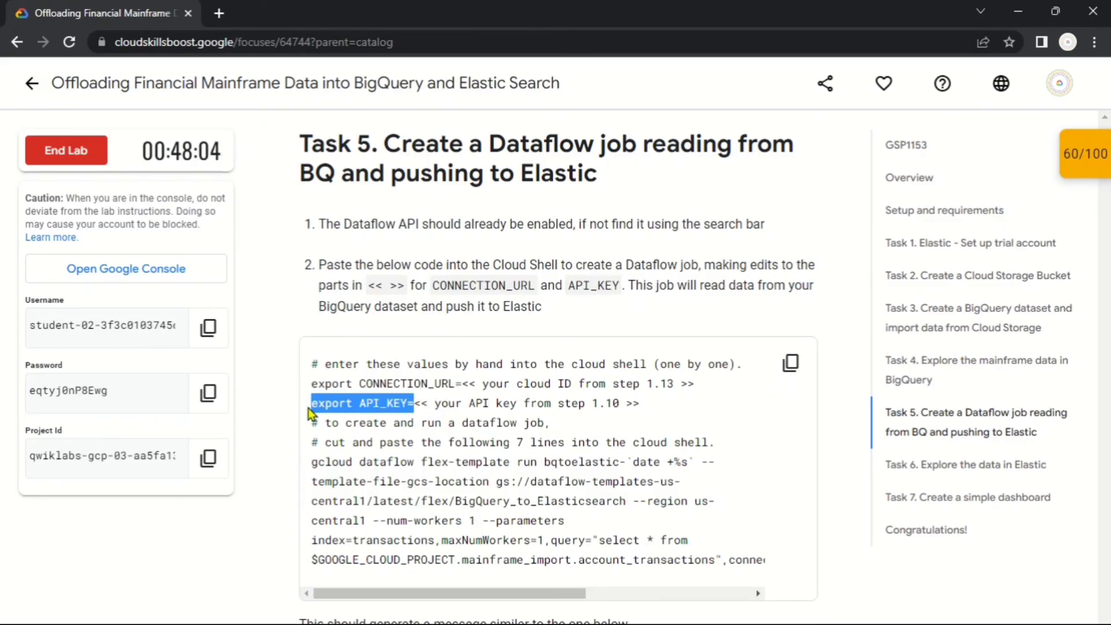
{"action": "key", "text": "alt+Tab"}
{"action": "key", "text": "alt+Tab"}
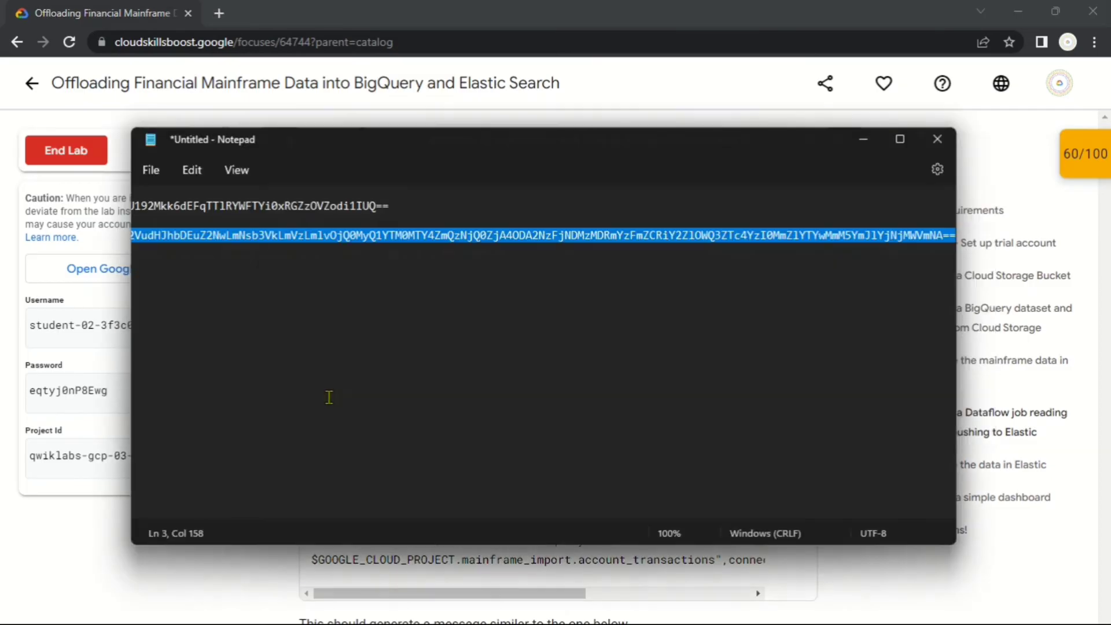
{"action": "key", "text": "alt+Tab"}
{"action": "key", "text": "alt+Tab"}
{"action": "key", "text": "ctrl+v"}
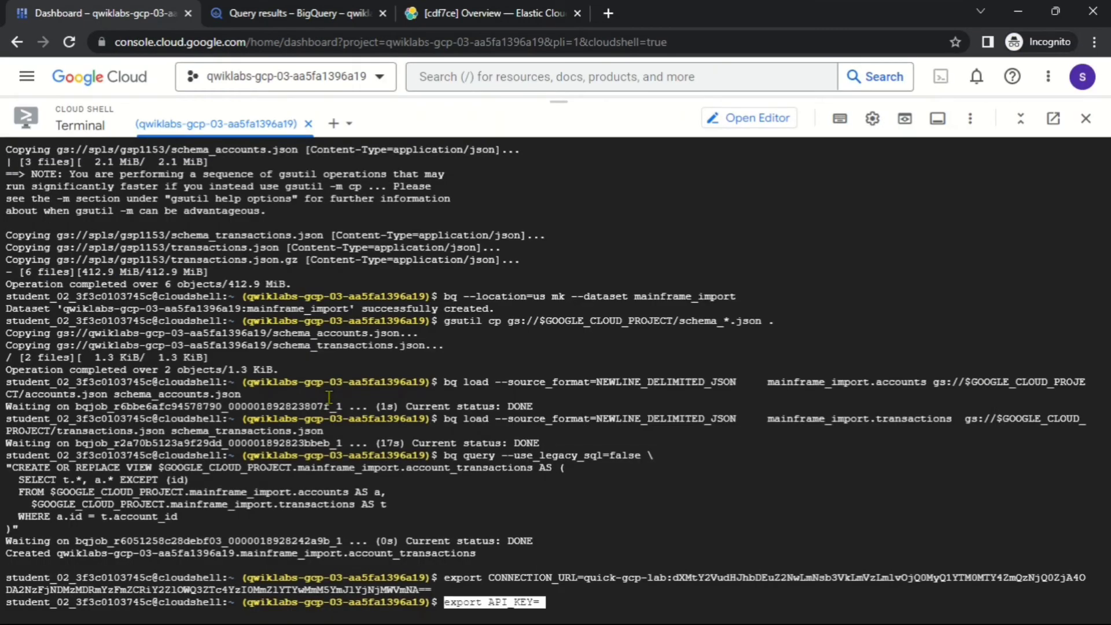
- Copy the API key from Notepad, append it to "export API_KEY=" in Cloud Shell and run the command
{"action": "key", "text": "alt+Tab"}
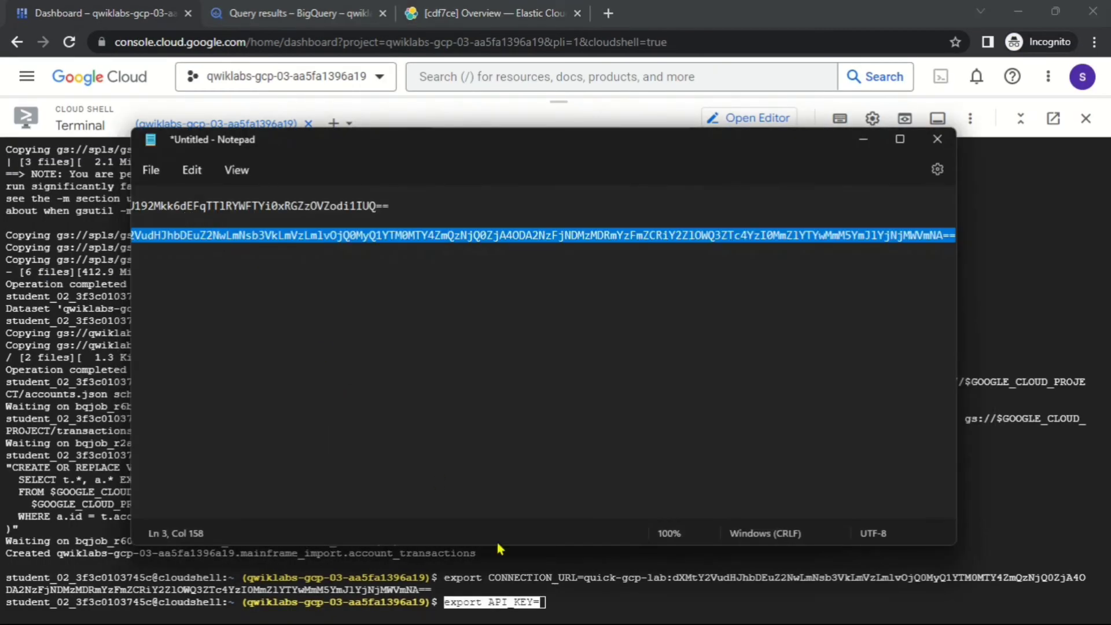
{"action": "left_click_drag", "start_coordinate": [525, 511], "coordinate": [187, 473]}
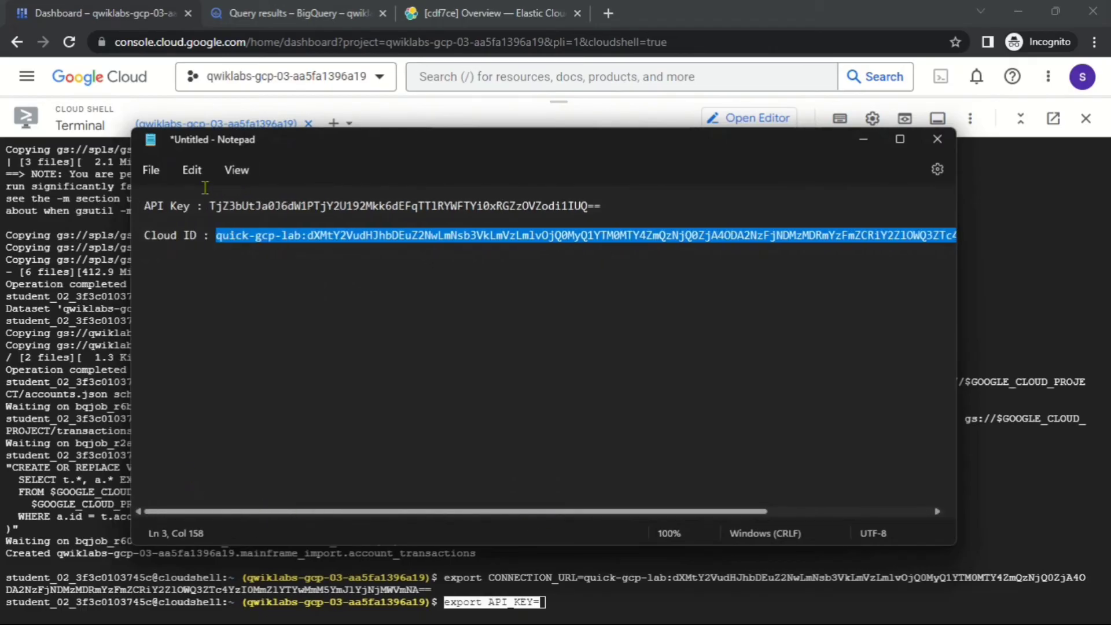
{"action": "left_click", "coordinate": [210, 207]}
{"action": "key", "text": "shift+End"}
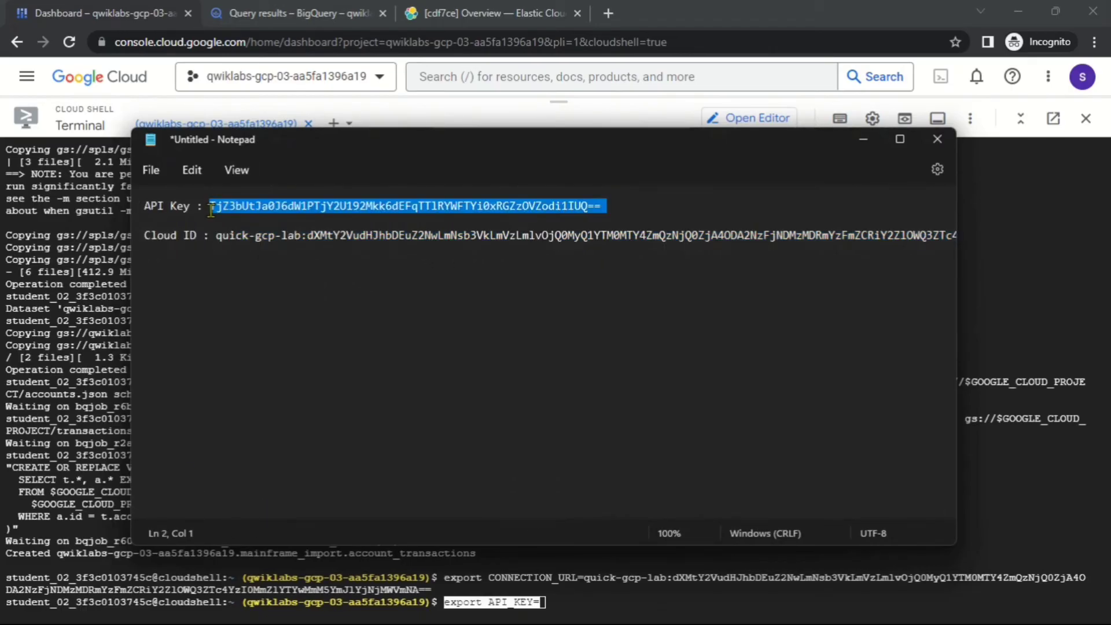
{"action": "key", "text": "alt+Tab"}
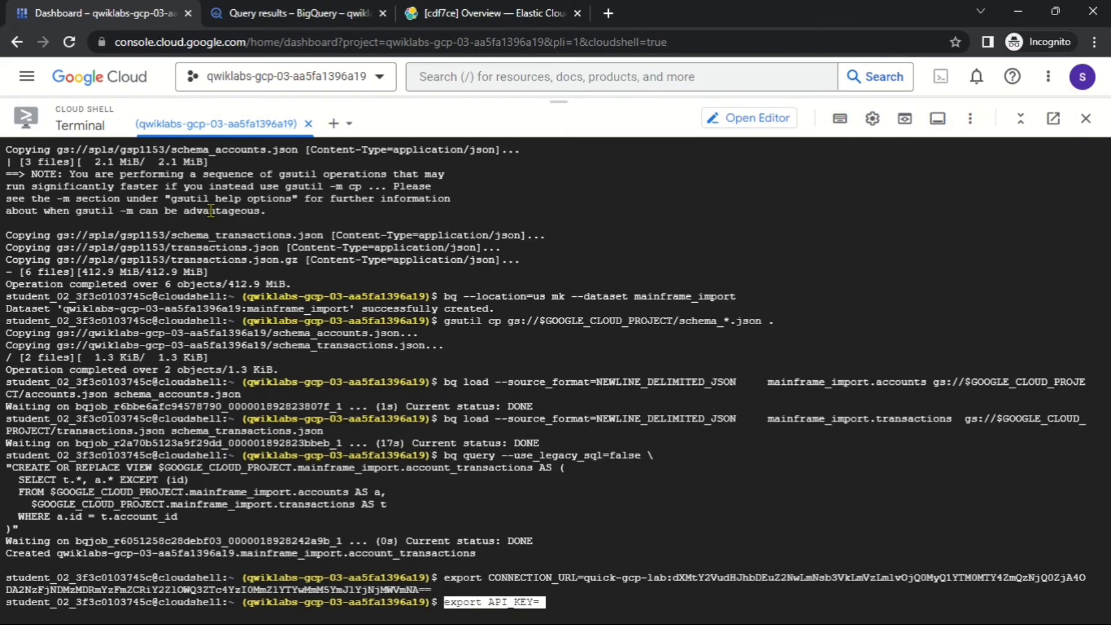
{"action": "key", "text": "ctrl+v"}
{"action": "key", "text": "Return"}
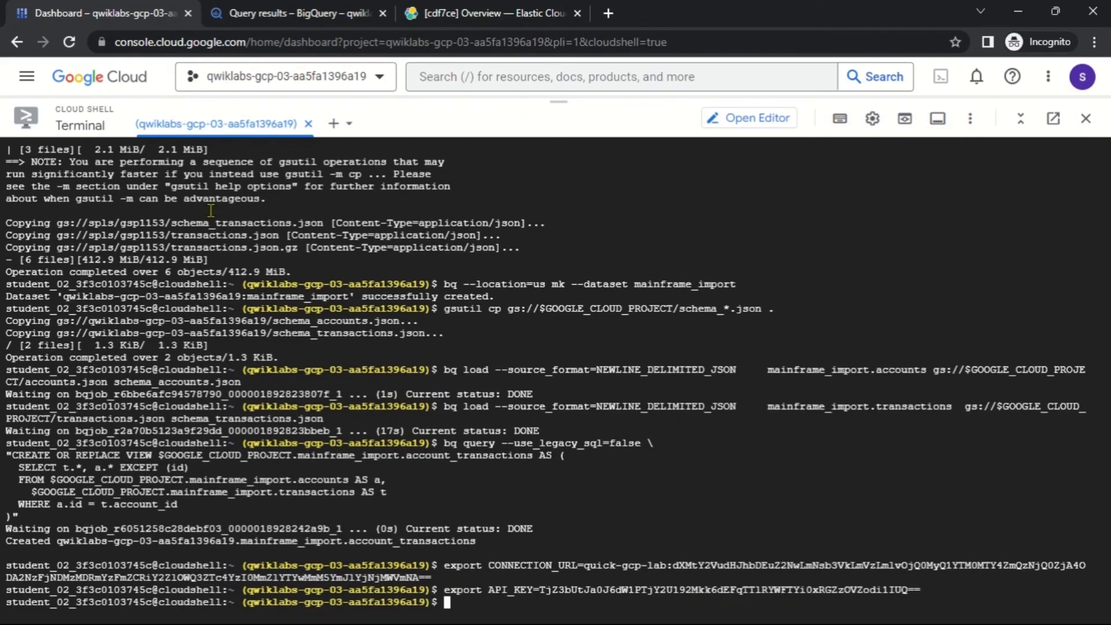
- Copy the "gcloud dataflow flex-template run" command from the lab's Task 5 code and run it in Cloud Shell
{"action": "key", "text": "alt+Tab"}
{"action": "key", "text": "Tab"}
{"action": "scroll", "coordinate": [416, 387], "scroll_direction": "down", "scroll_amount": 2}
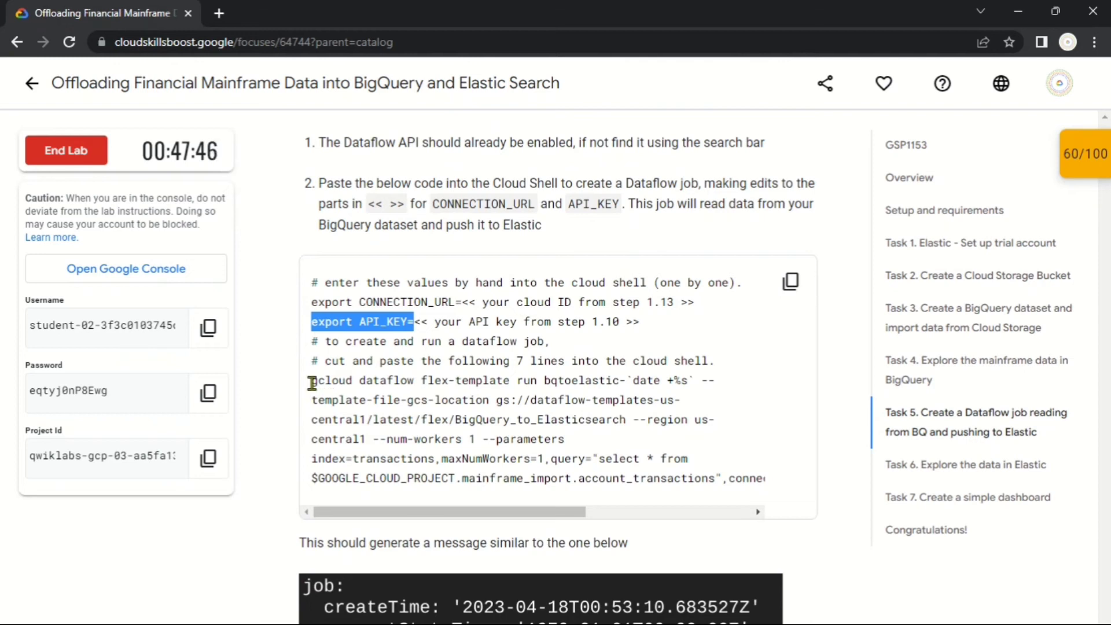
{"action": "left_click_drag", "start_coordinate": [312, 384], "coordinate": [807, 495]}
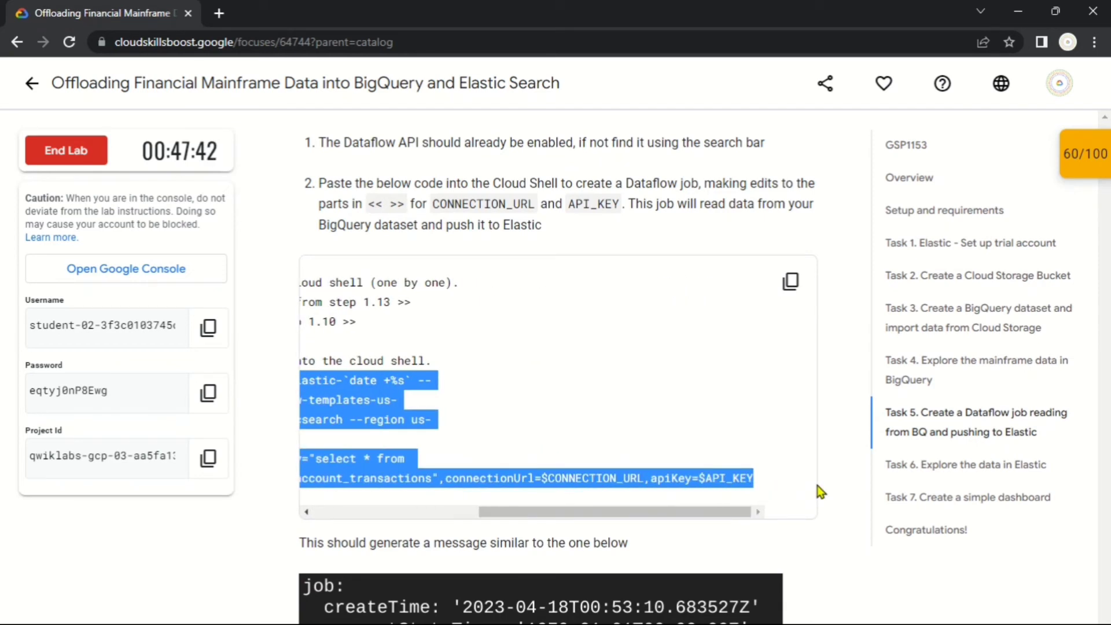
{"action": "key", "text": "alt+Tab"}
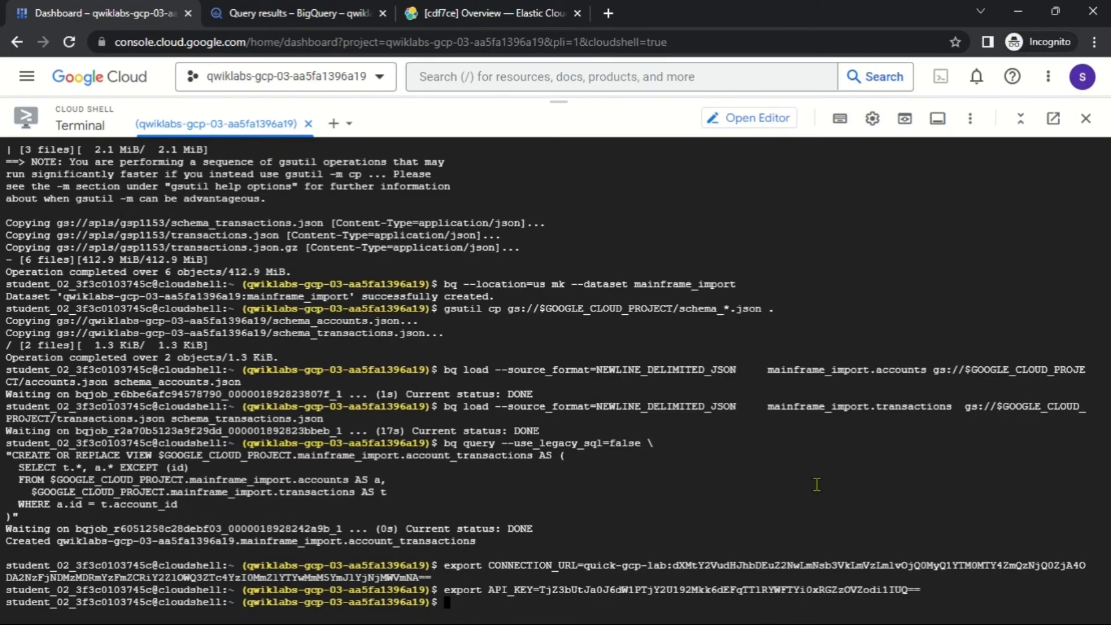
{"action": "key", "text": "ctrl+v"}
{"action": "key", "text": "Return"}
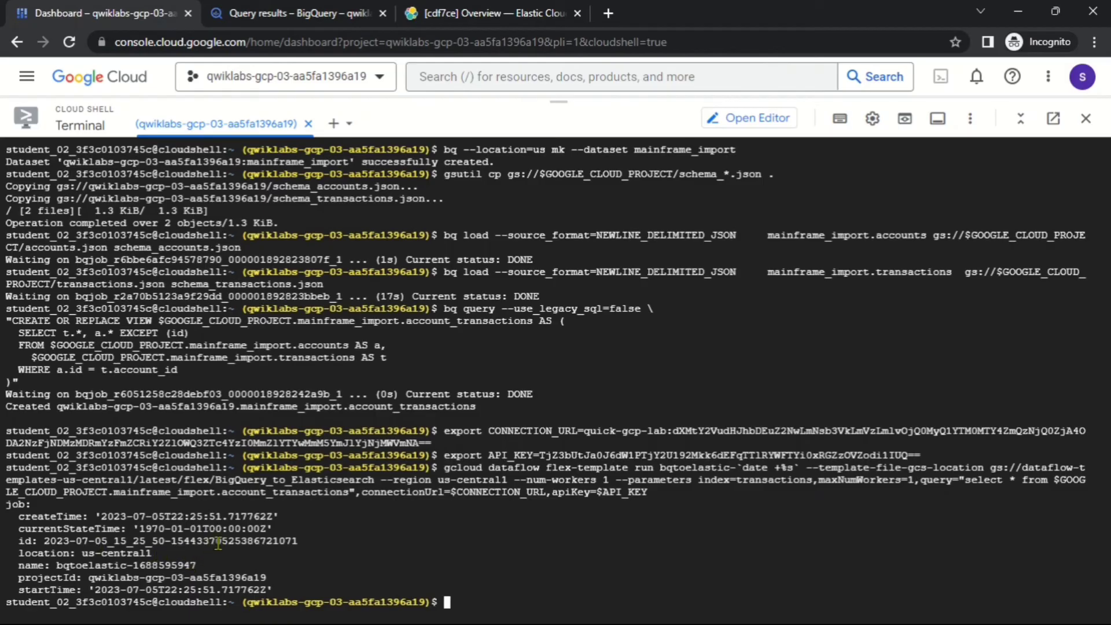
- Search the console for "dataflow", open the Dataflow Jobs page in a new tab and clear the search
{"action": "left_click", "coordinate": [528, 70]}
{"action": "type", "text": "da"}
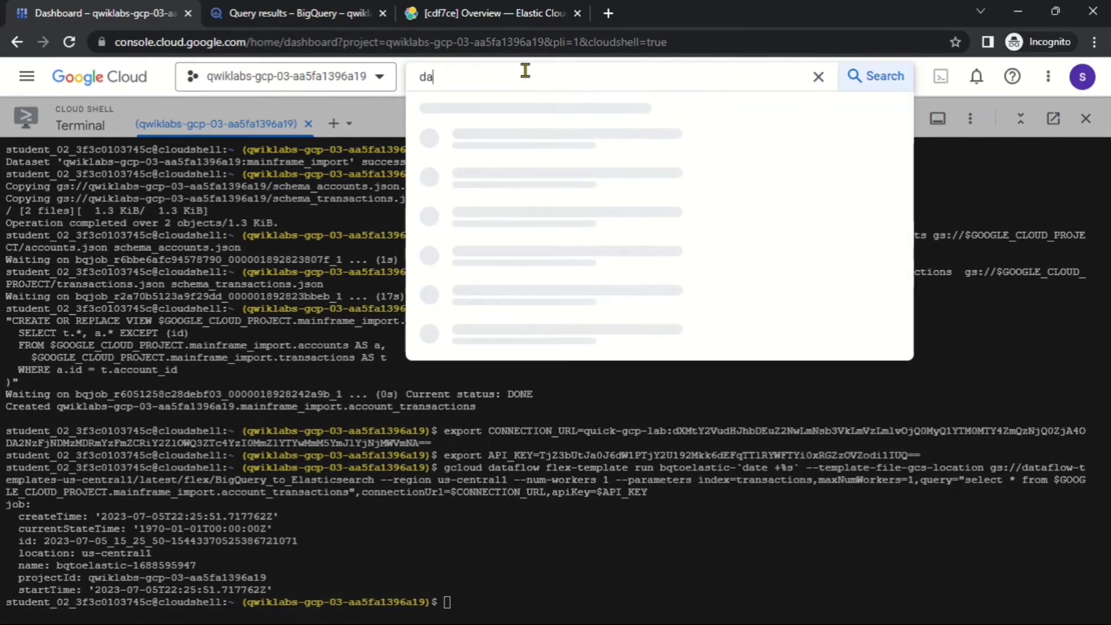
{"action": "type", "text": "taflow"}
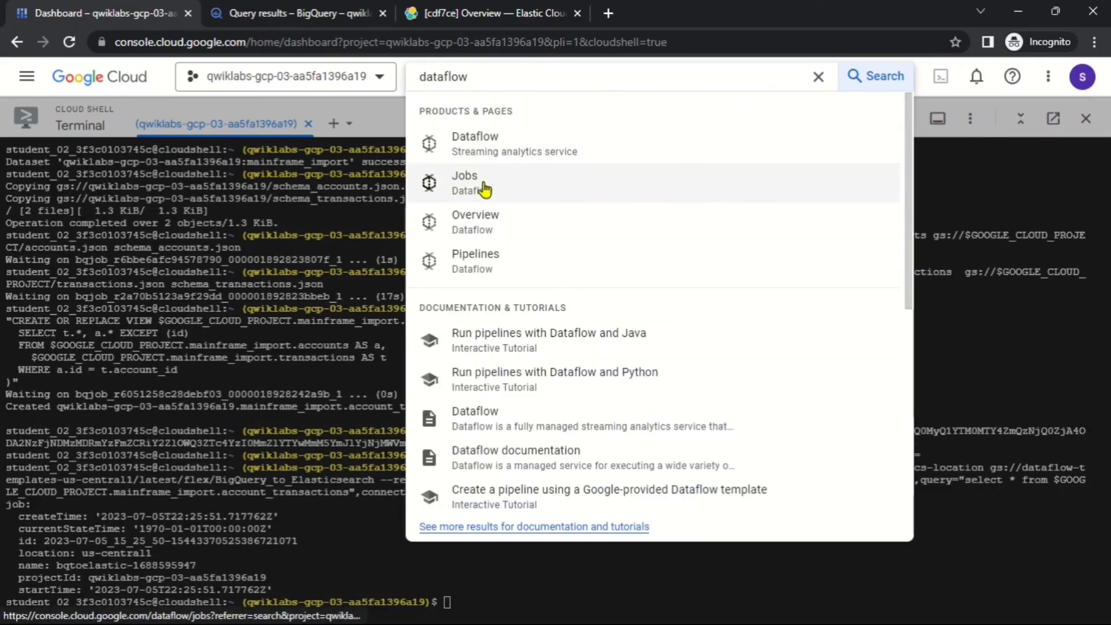
{"action": "right_click", "coordinate": [485, 184]}
{"action": "left_click", "coordinate": [521, 193]}
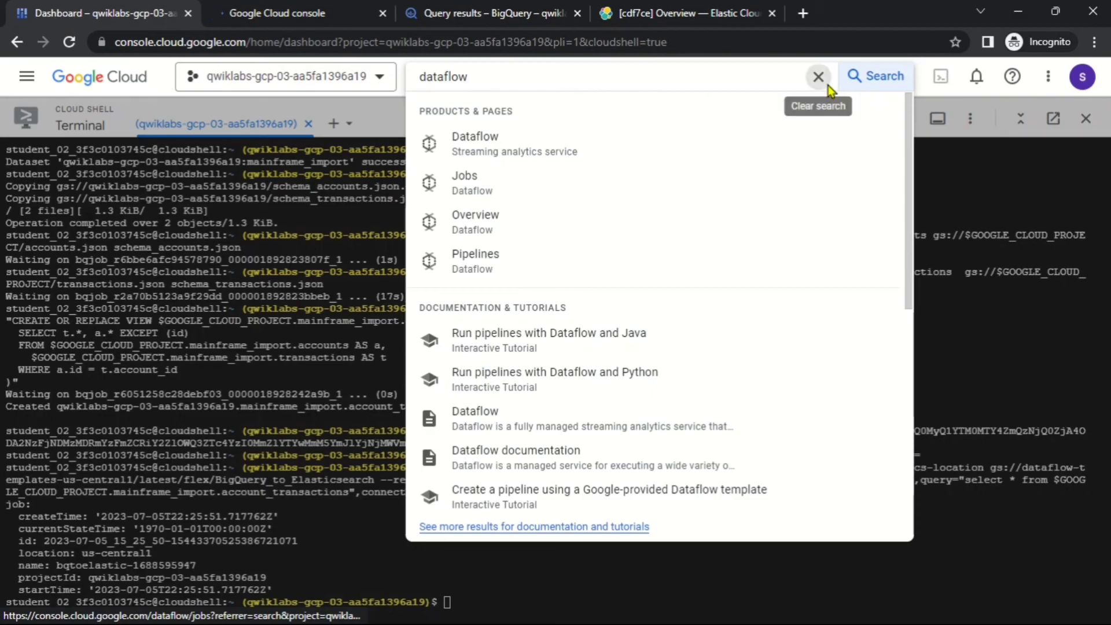
{"action": "left_click", "coordinate": [818, 76]}
{"action": "left_click", "coordinate": [986, 413]}
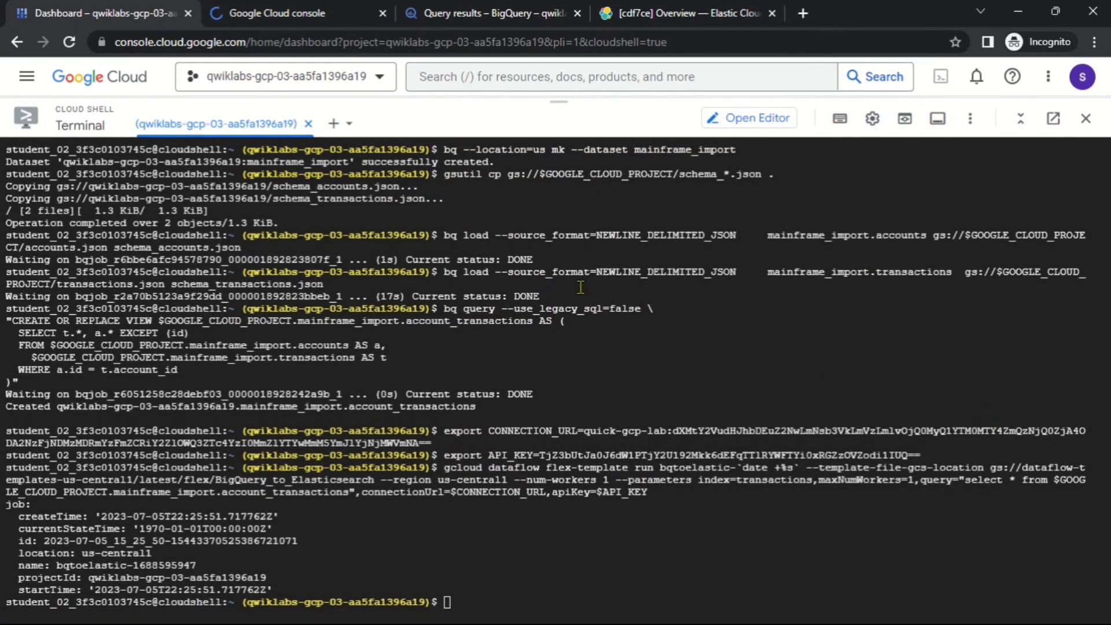
- Open the bqtoelastic job in Dataflow, dismiss the tutorial and check the job's status until it finishes
{"action": "left_click", "coordinate": [247, 8]}
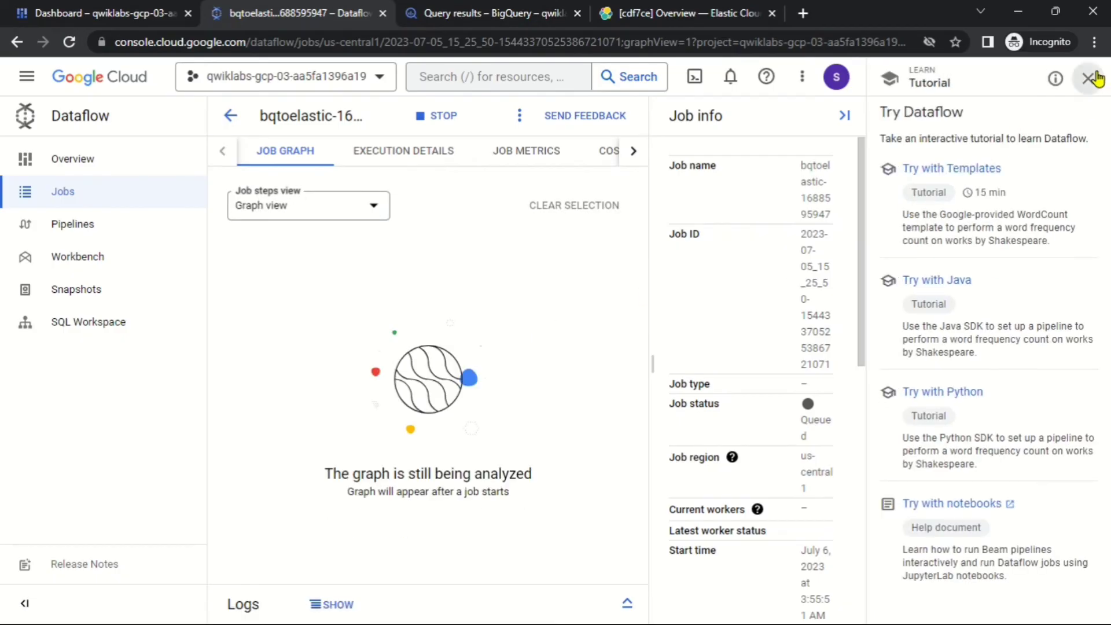
{"action": "left_click", "coordinate": [1089, 79]}
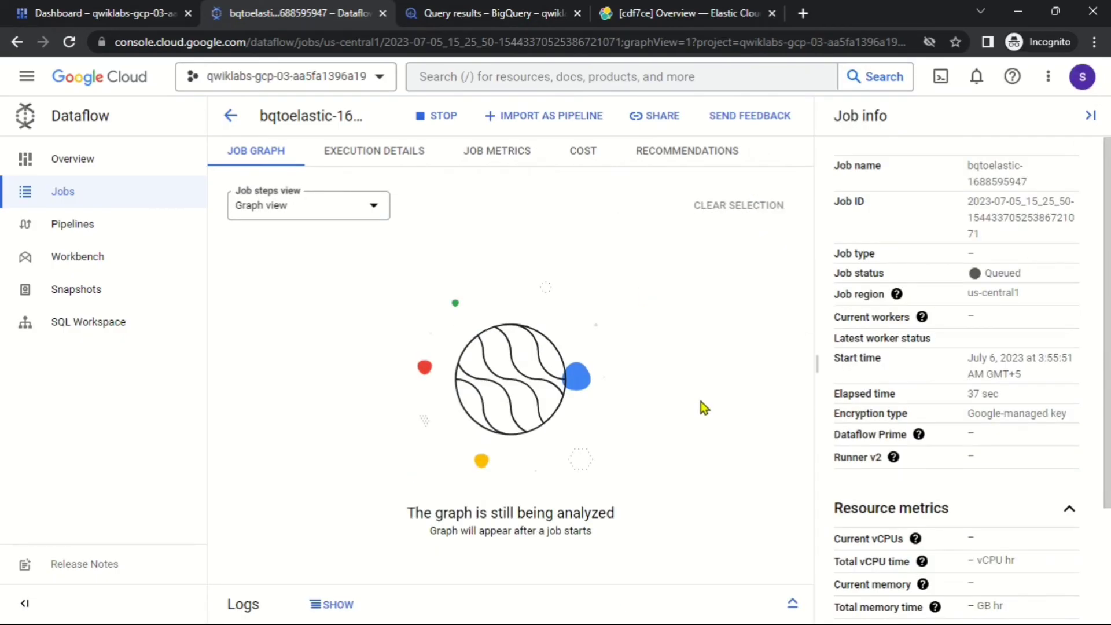
{"action": "double_click", "coordinate": [986, 274]}
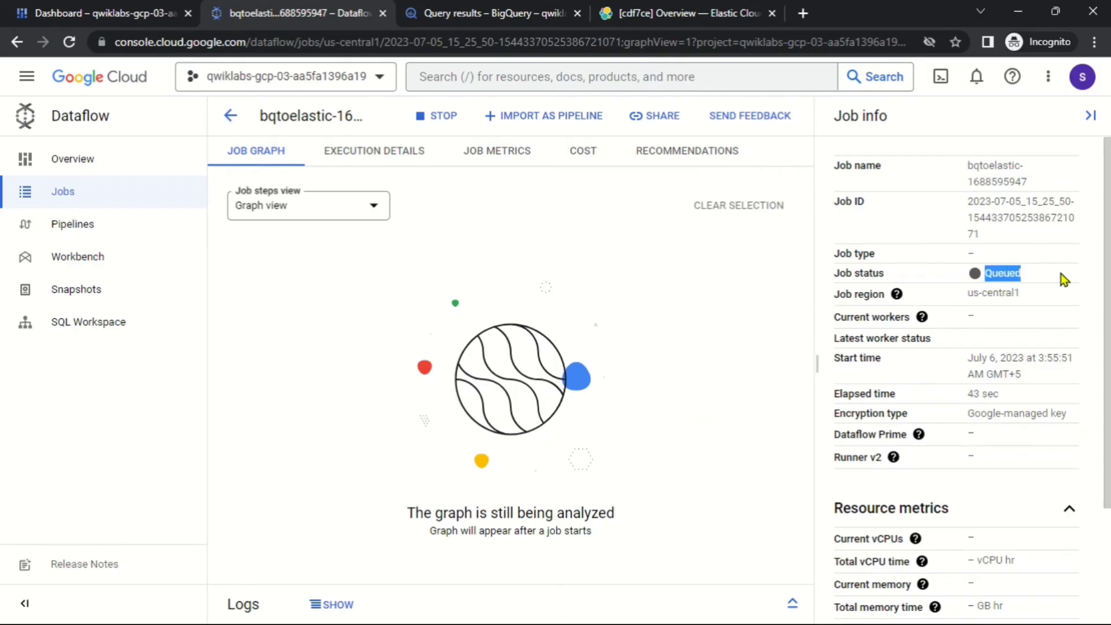
{"action": "left_click", "coordinate": [734, 333]}
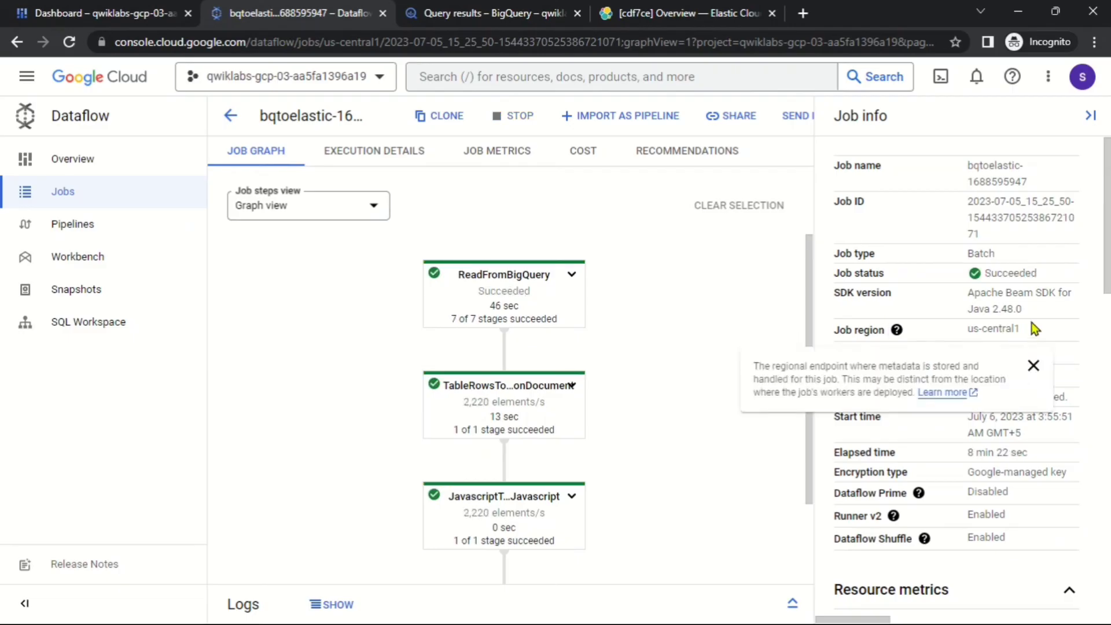
{"action": "left_click_drag", "start_coordinate": [1047, 276], "coordinate": [949, 296]}
{"action": "left_click", "coordinate": [949, 283]}
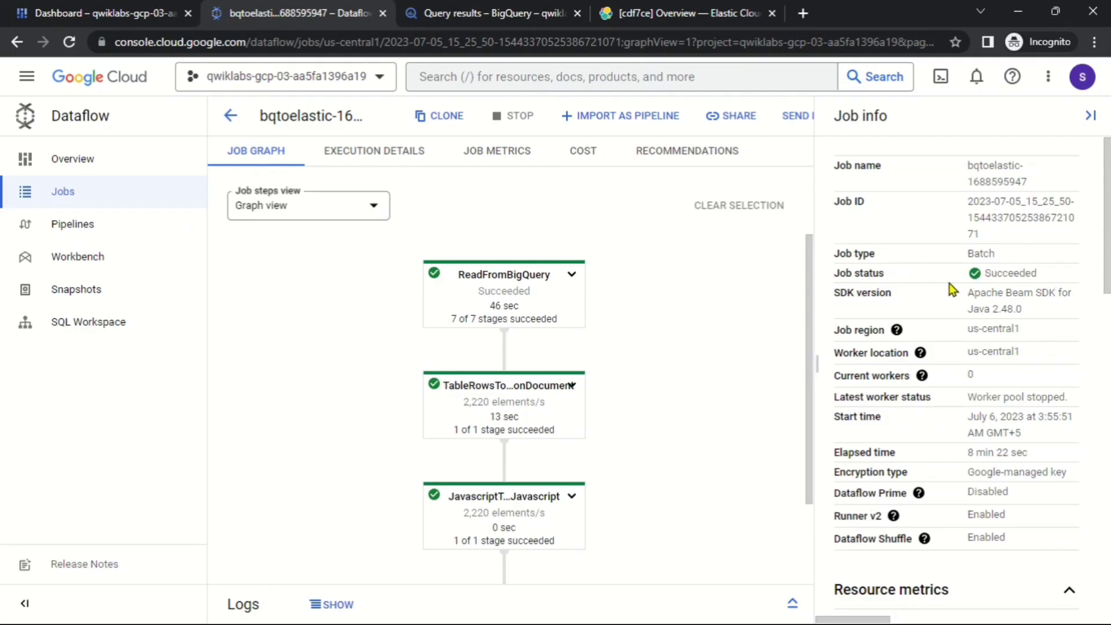
- Run the lab's Task 5 progress check for "Create a Dataflow job reading from BQ and pushing to Elastic"
{"action": "key", "text": "alt+Tab"}
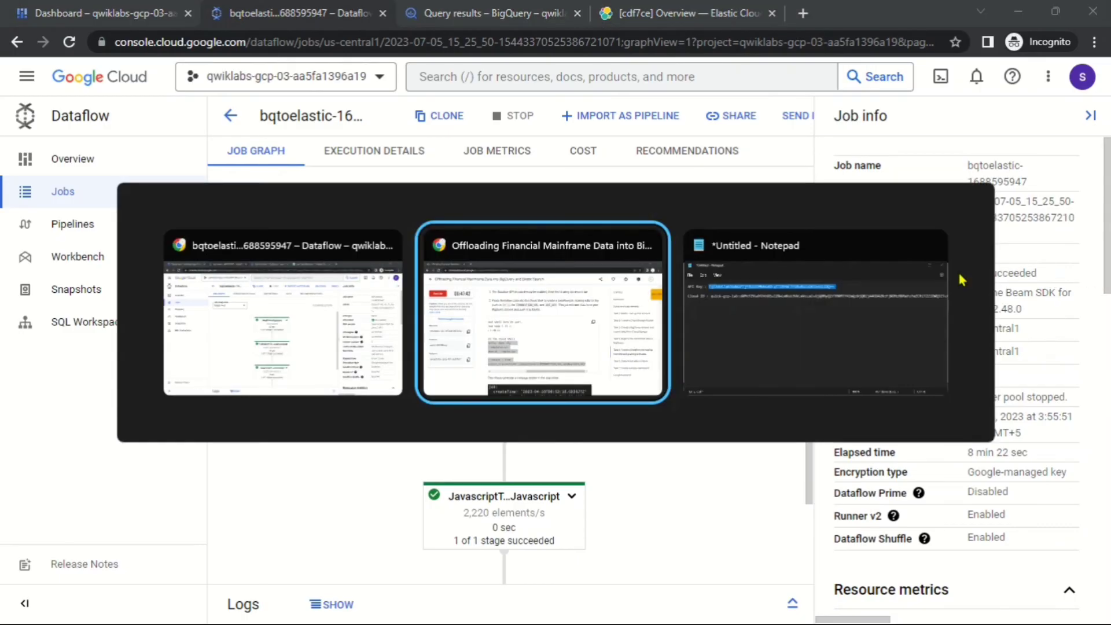
{"action": "scroll", "coordinate": [643, 342], "scroll_direction": "down", "scroll_amount": 4}
{"action": "scroll", "coordinate": [718, 320], "scroll_direction": "down", "scroll_amount": 15}
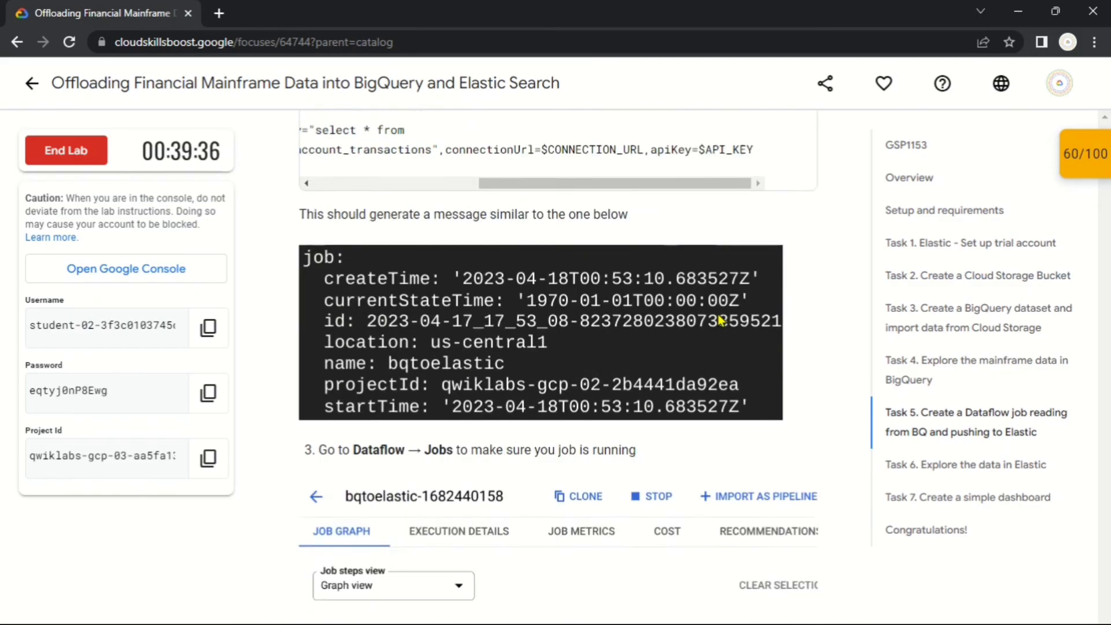
{"action": "left_click", "coordinate": [458, 270]}
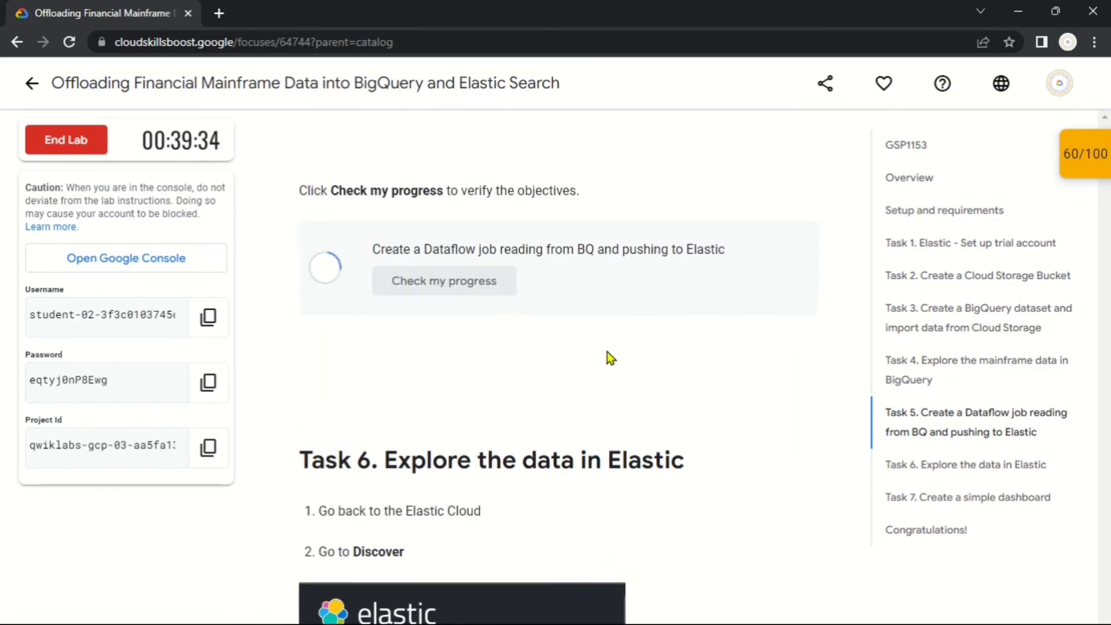
{"action": "scroll", "coordinate": [607, 354], "scroll_direction": "up", "scroll_amount": 3}
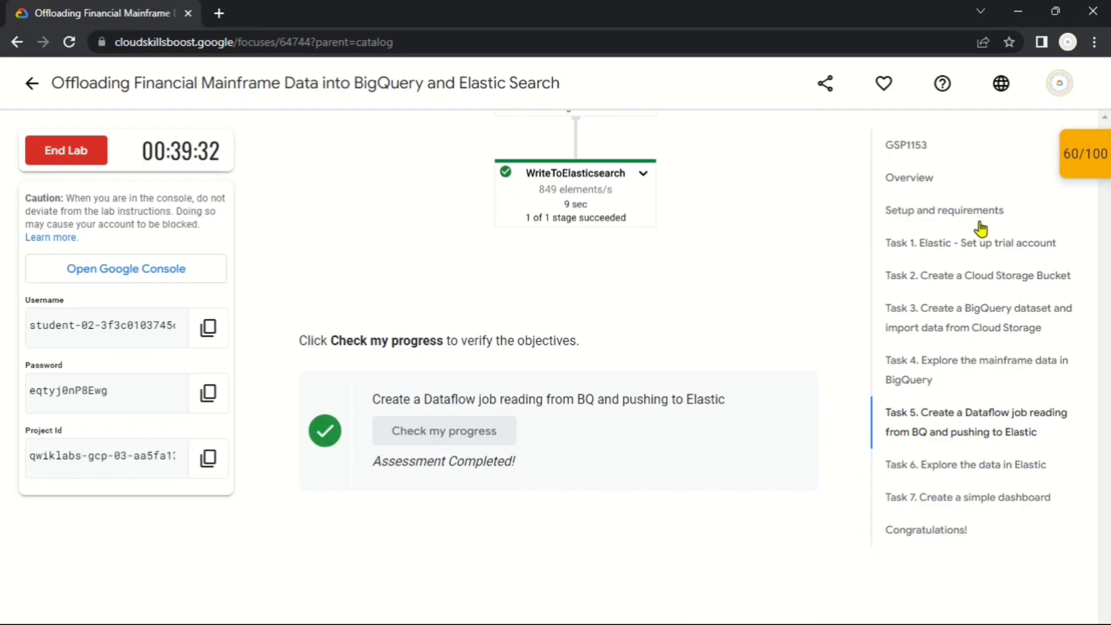
- Recheck the Dataflow job objective in the lab's score overview and close the overview
{"action": "left_click", "coordinate": [1103, 164]}
{"action": "scroll", "coordinate": [955, 234], "scroll_direction": "down", "scroll_amount": 2}
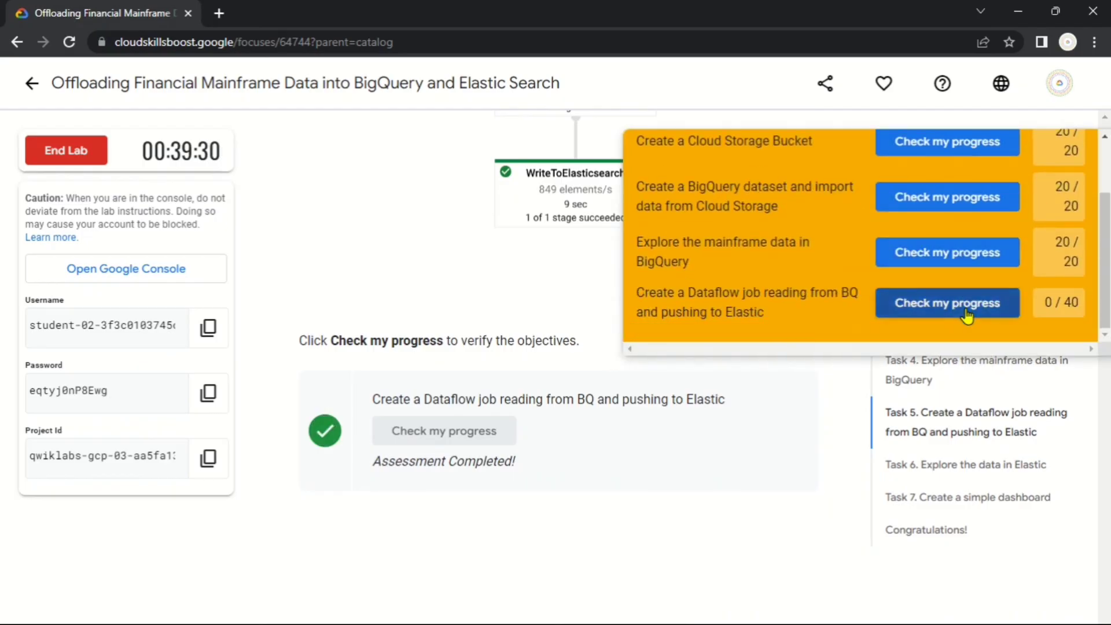
{"action": "left_click", "coordinate": [973, 307]}
{"action": "scroll", "coordinate": [897, 242], "scroll_direction": "up", "scroll_amount": 3}
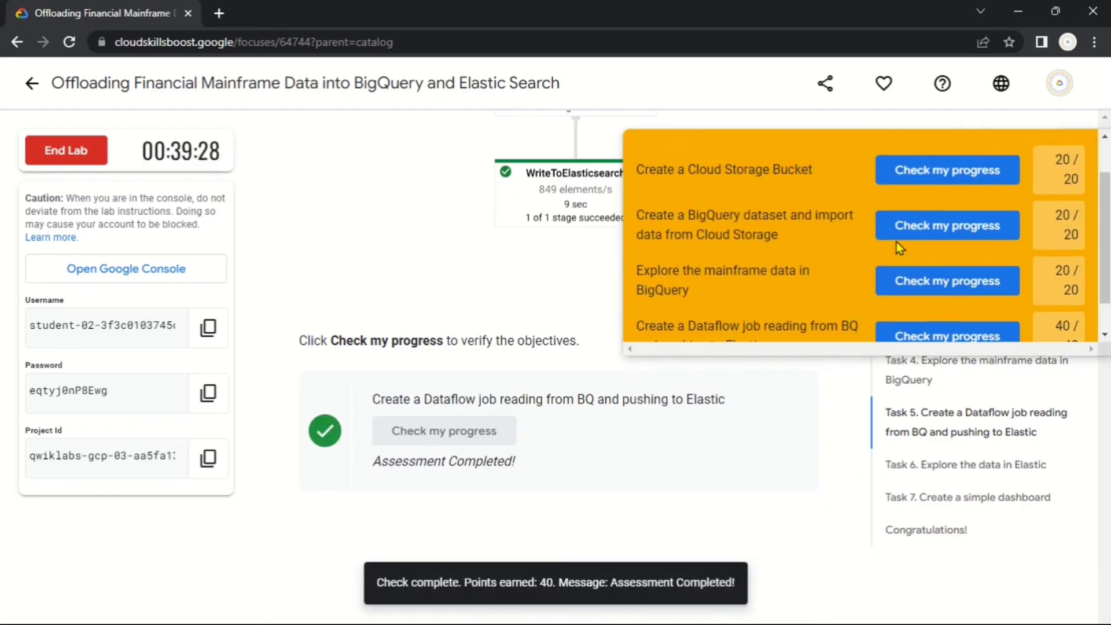
{"action": "left_click", "coordinate": [1068, 162]}
- Go to the lab's Task 7 section, then end the lab and confirm ending it
{"action": "left_click", "coordinate": [884, 508]}
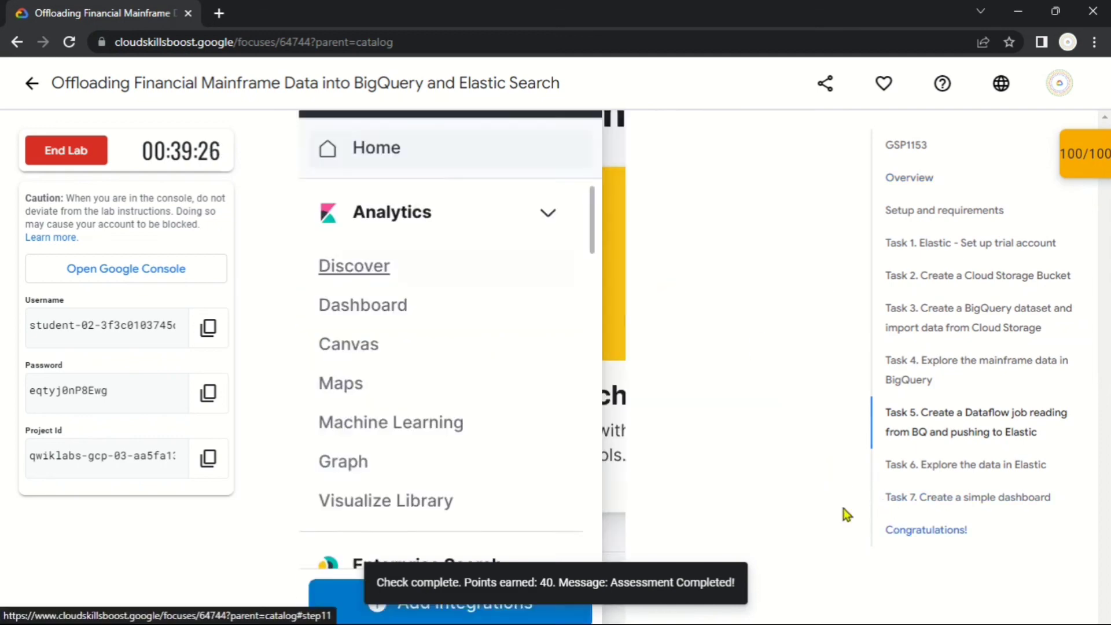
{"action": "left_click_drag", "start_coordinate": [532, 481], "coordinate": [290, 481]}
{"action": "left_click", "coordinate": [309, 412]}
{"action": "left_click", "coordinate": [69, 154]}
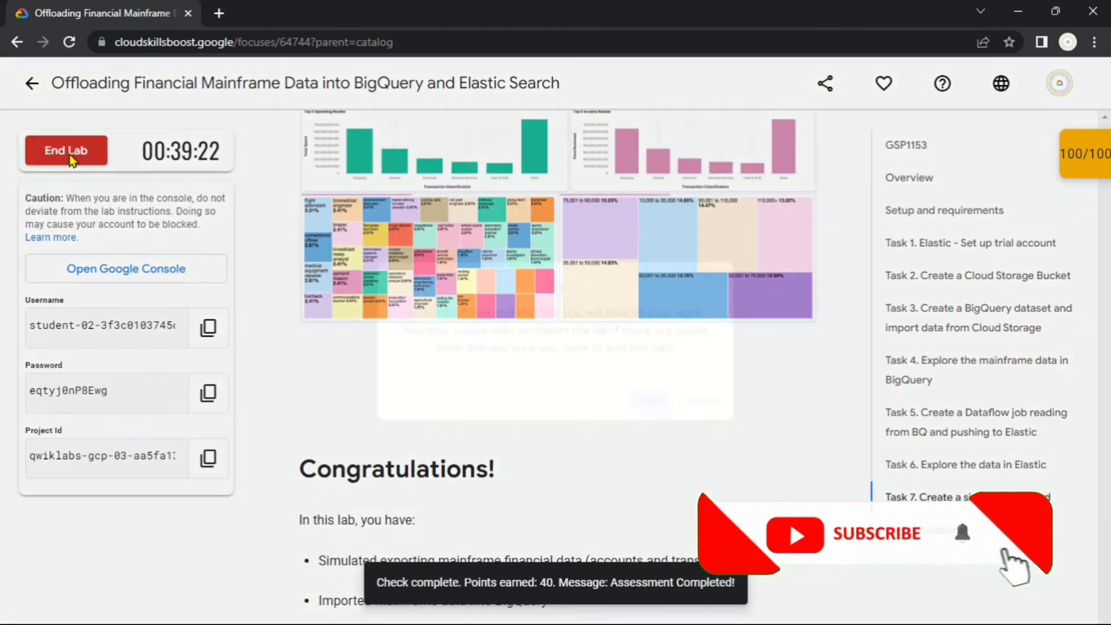
{"action": "key", "text": "Return"}
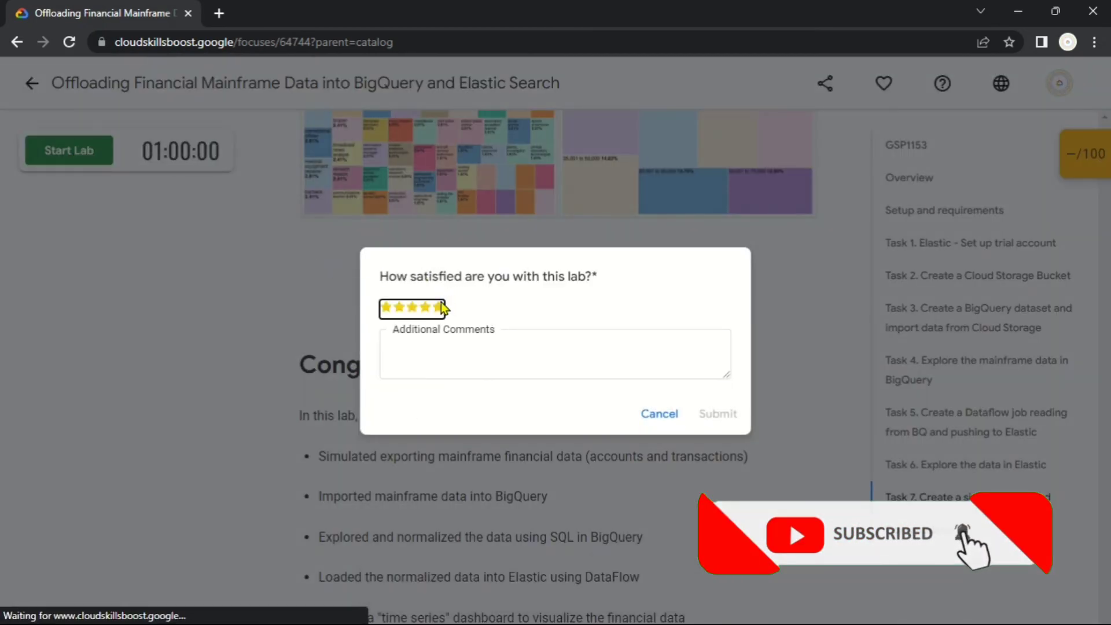
- Rate the lab with five stars and submit the review
{"action": "left_click", "coordinate": [441, 308]}
{"action": "left_click", "coordinate": [720, 415]}
{"action": "scroll", "coordinate": [559, 376], "scroll_direction": "up", "scroll_amount": 3}
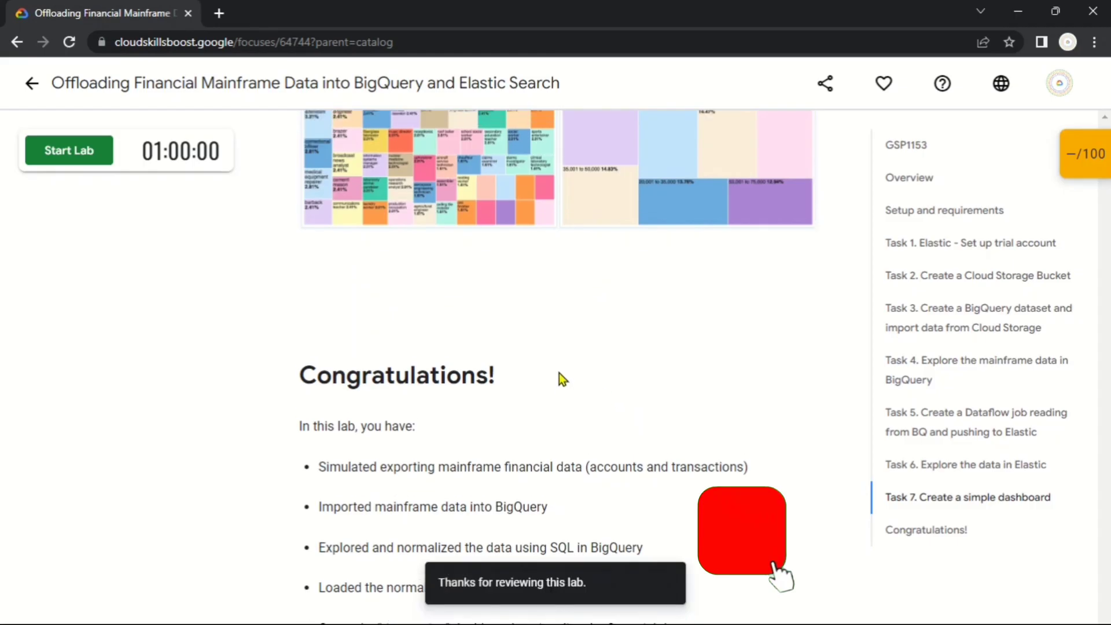